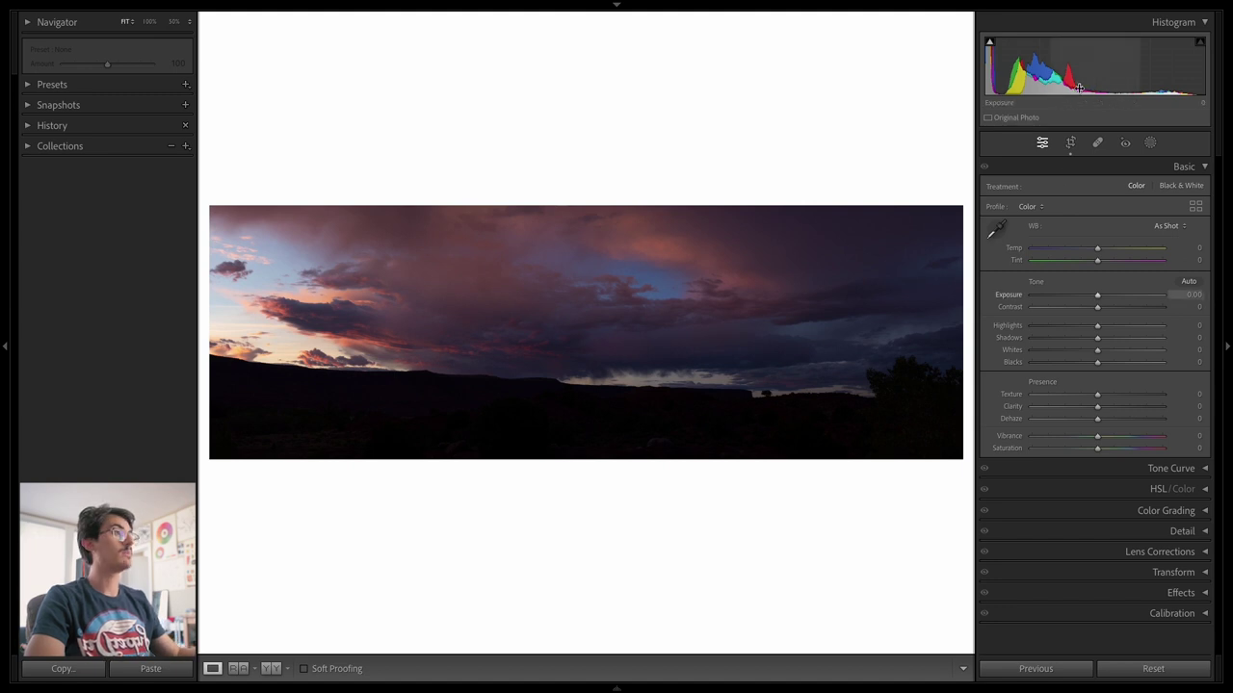
Drag the histogram to set Exposure +1.44, Shadows +100, Highlights −100, Whites +56, Blacks −6
left_click_drag(1065, 84, 1112, 84)
left_click_drag(1022, 75, 1139, 67)
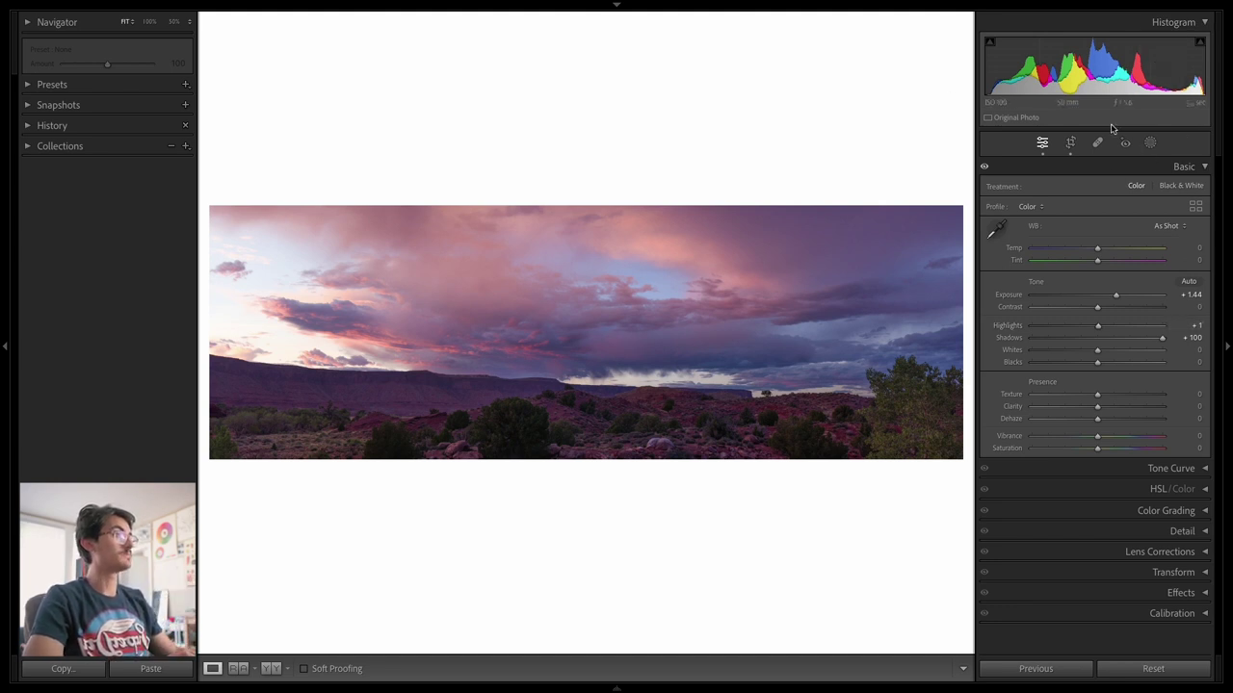
left_click_drag(1141, 67, 1030, 68)
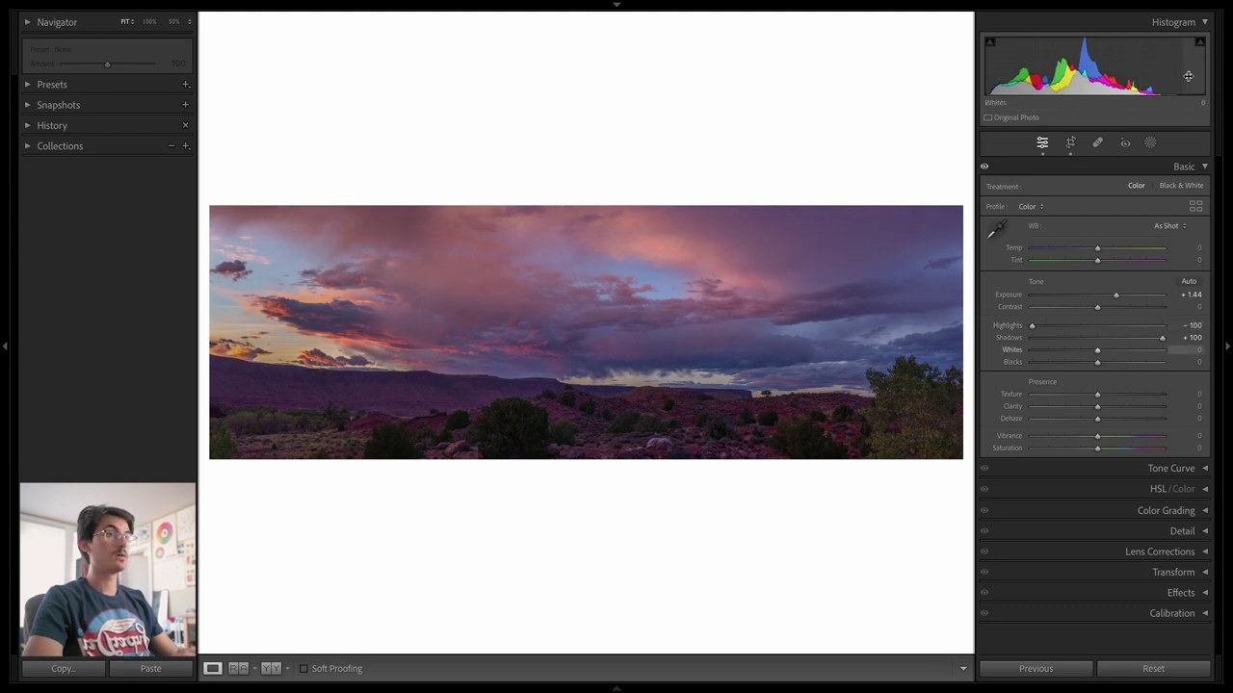
left_click_drag(1187, 76, 1232, 76)
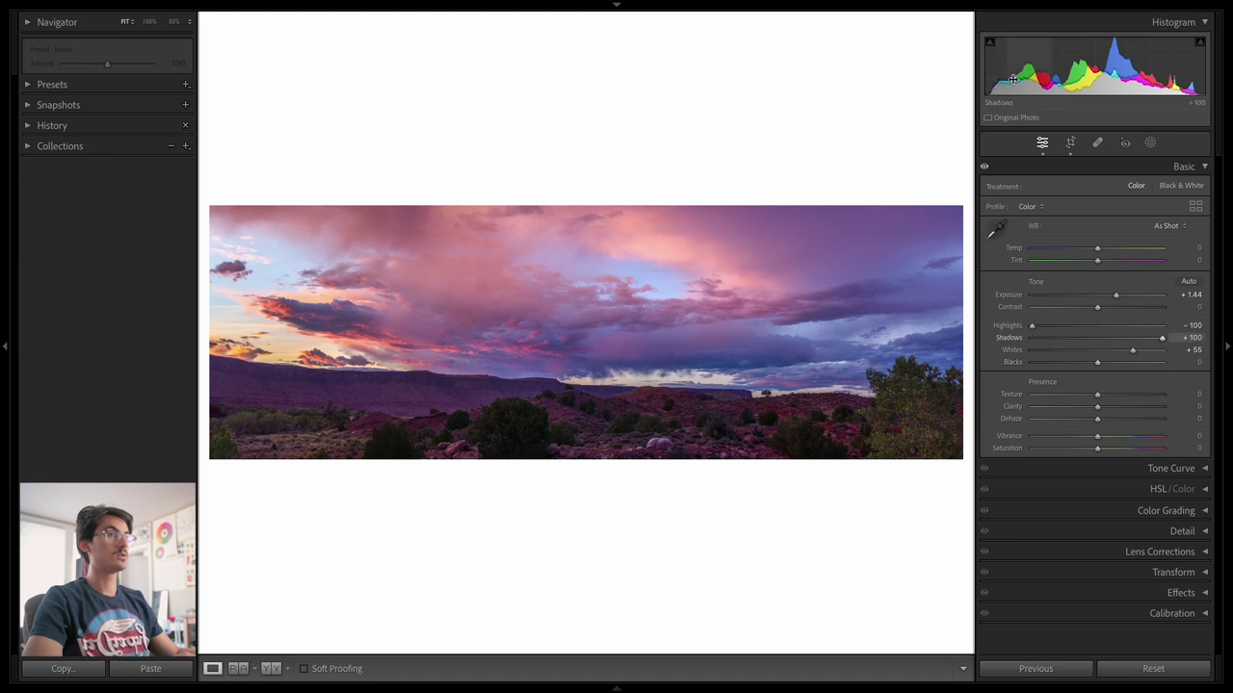
left_click_drag(1013, 79, 1013, 79)
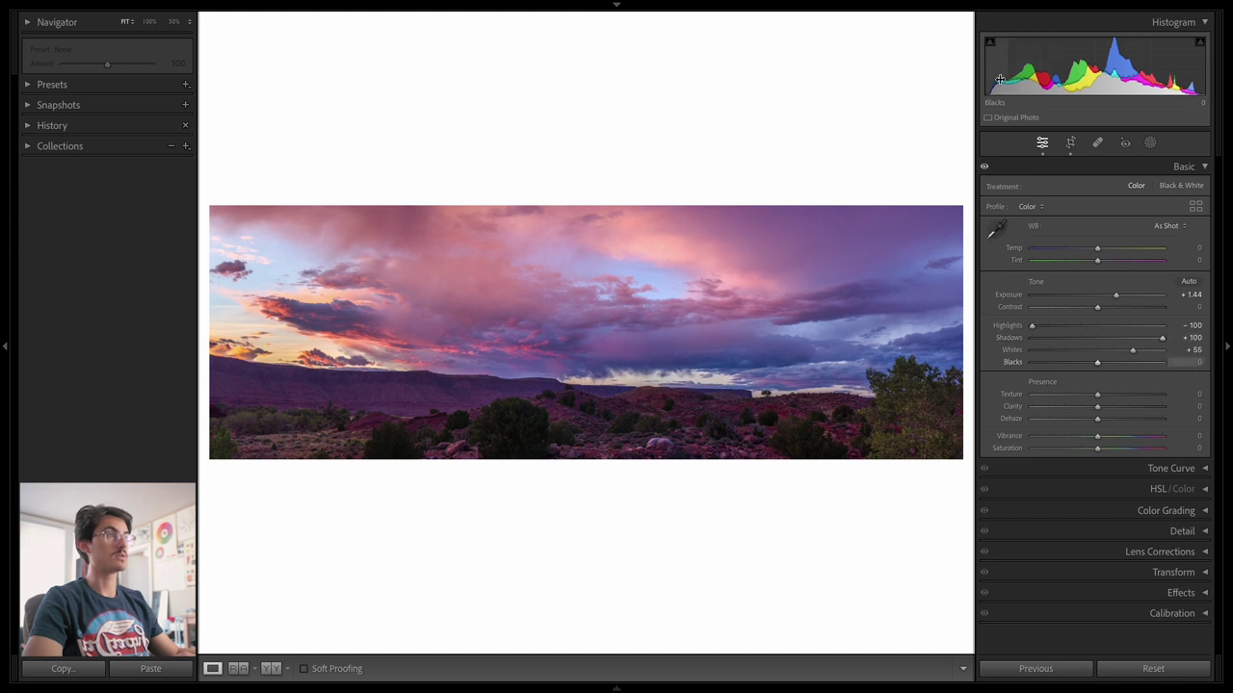
mouse_move(998, 79)
left_mouse_down()
mouse_move(982, 79)
mouse_move(1000, 79)
left_mouse_up()
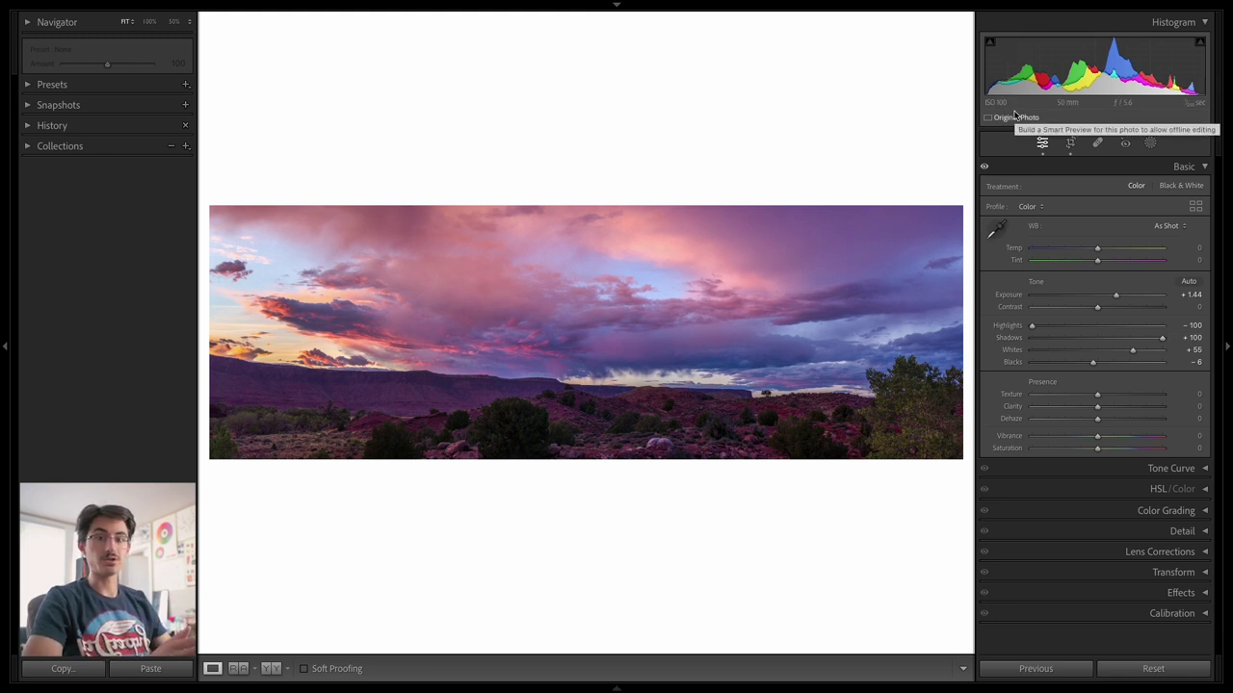
key("backslash")
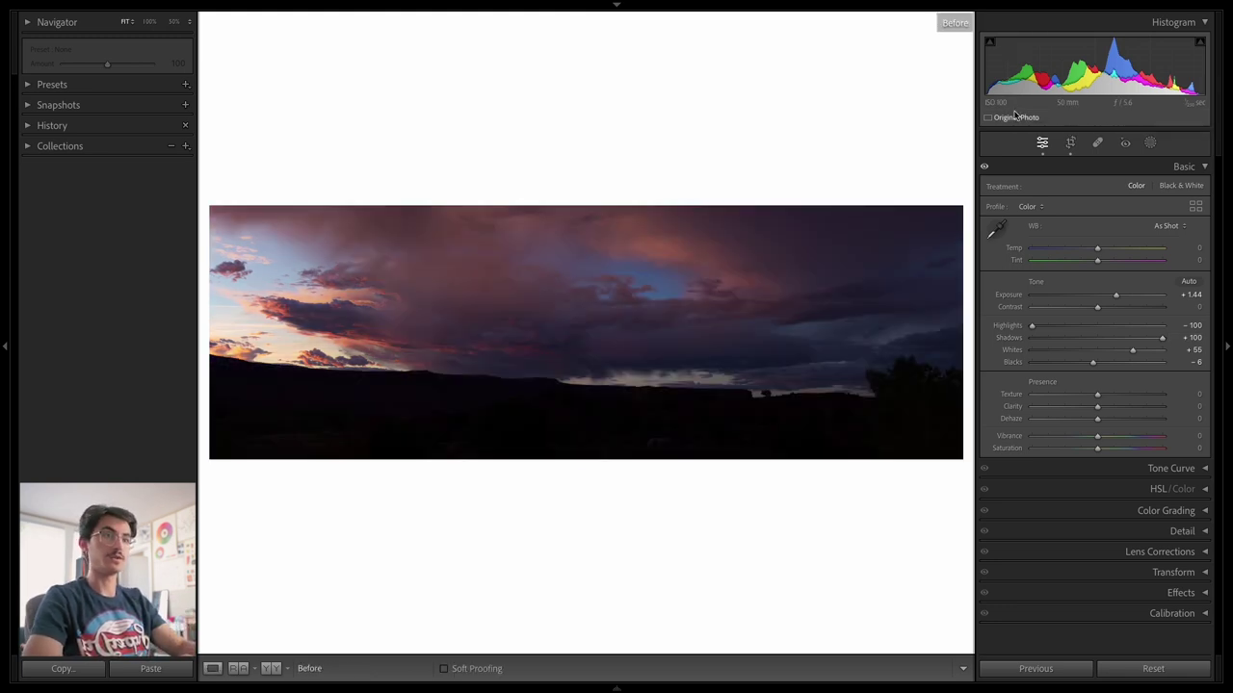
key("backslash")
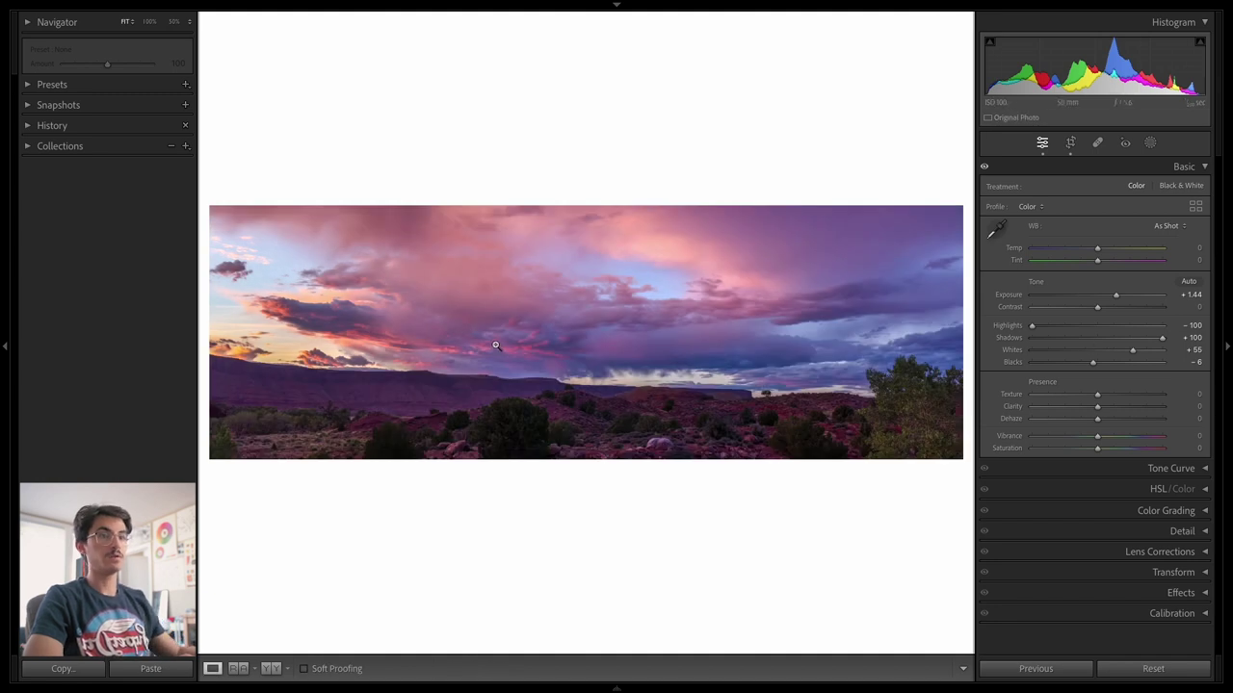
left_click(314, 341)
left_click_drag(664, 369, 732, 192)
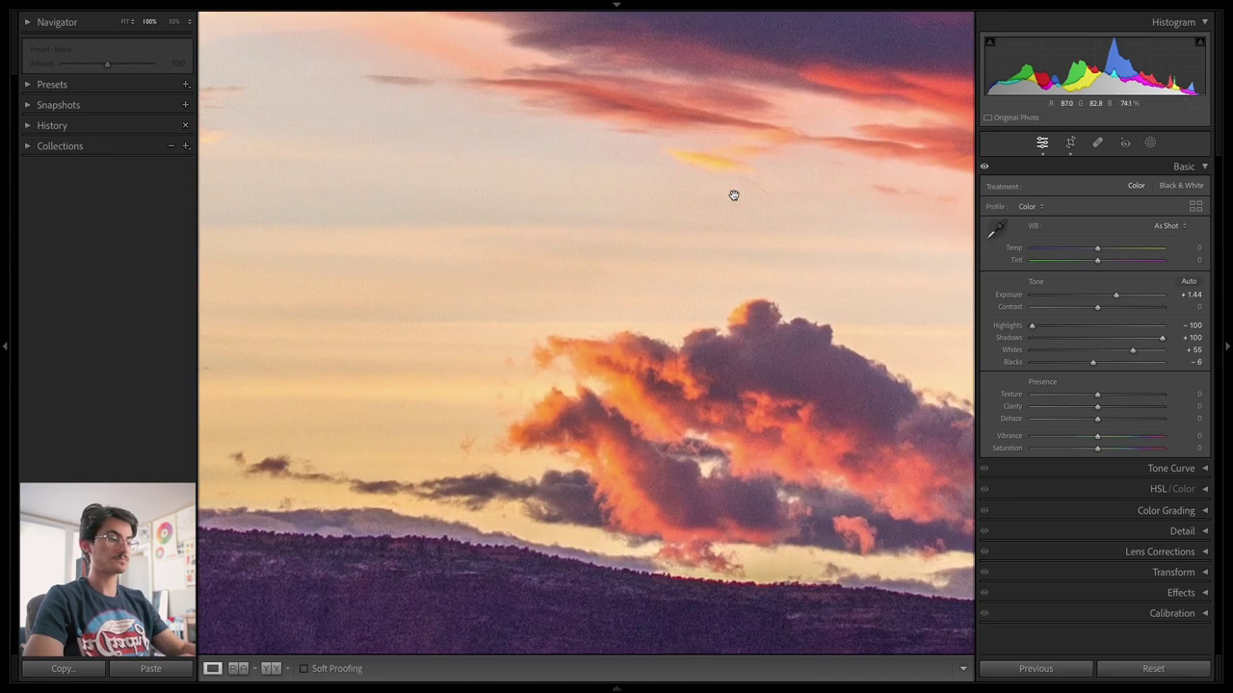
key("backslash")
key("backslash")
key("backslash")
key("backslash")
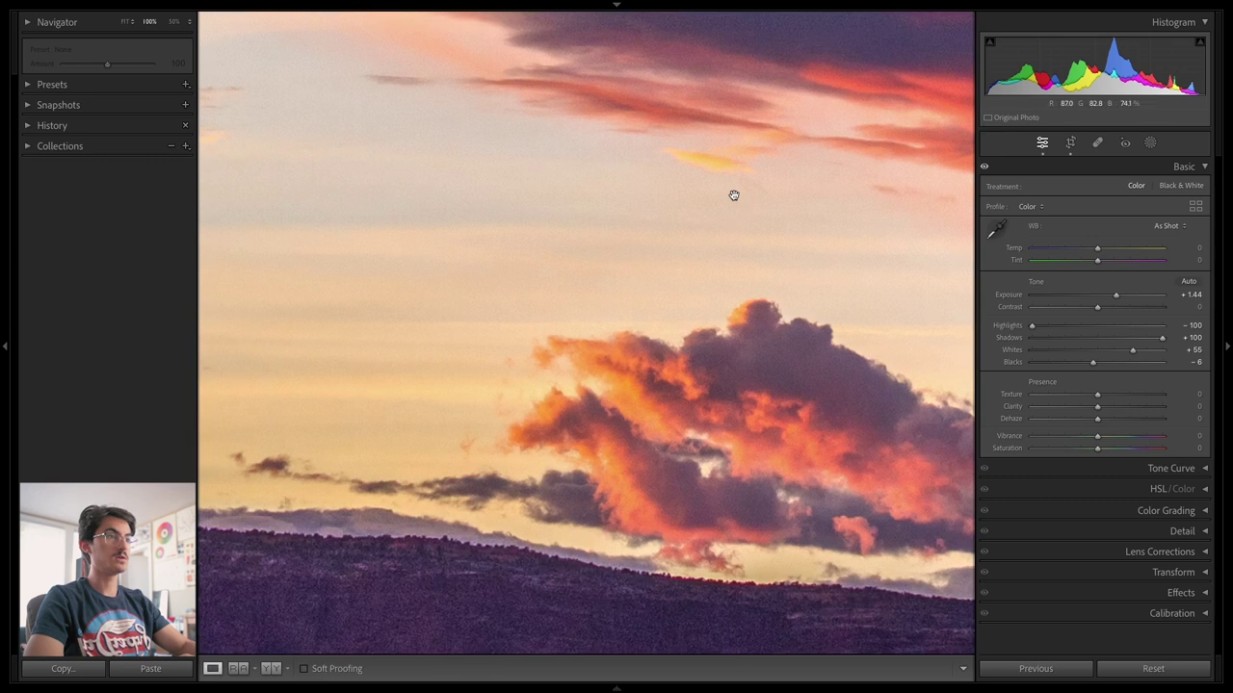
key("backslash")
key("backslash")
key("backslash")
key("backslash")
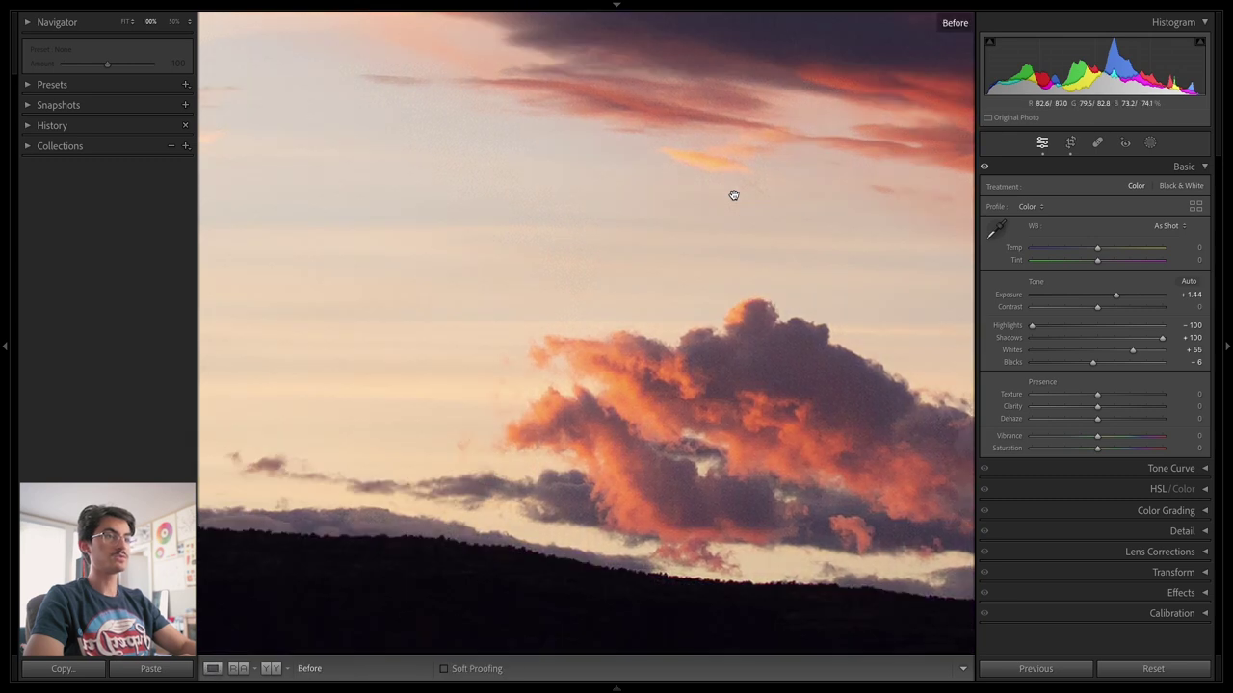
key("backslash")
key("backslash")
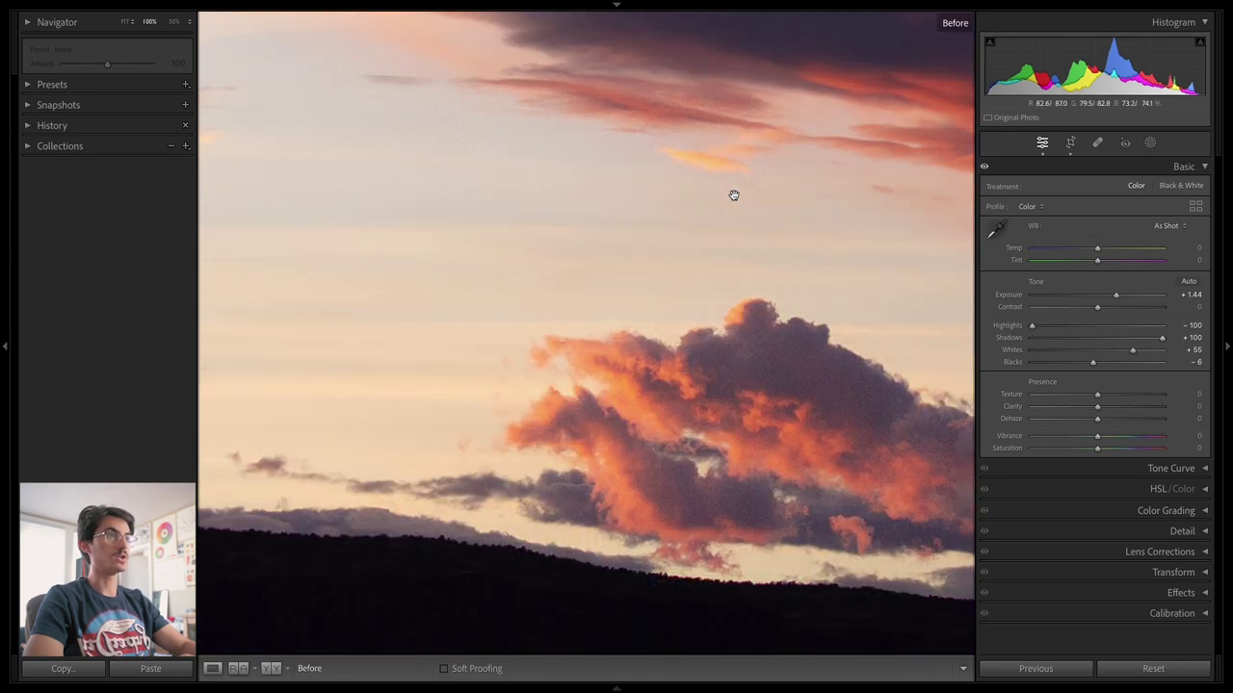
left_click(618, 317)
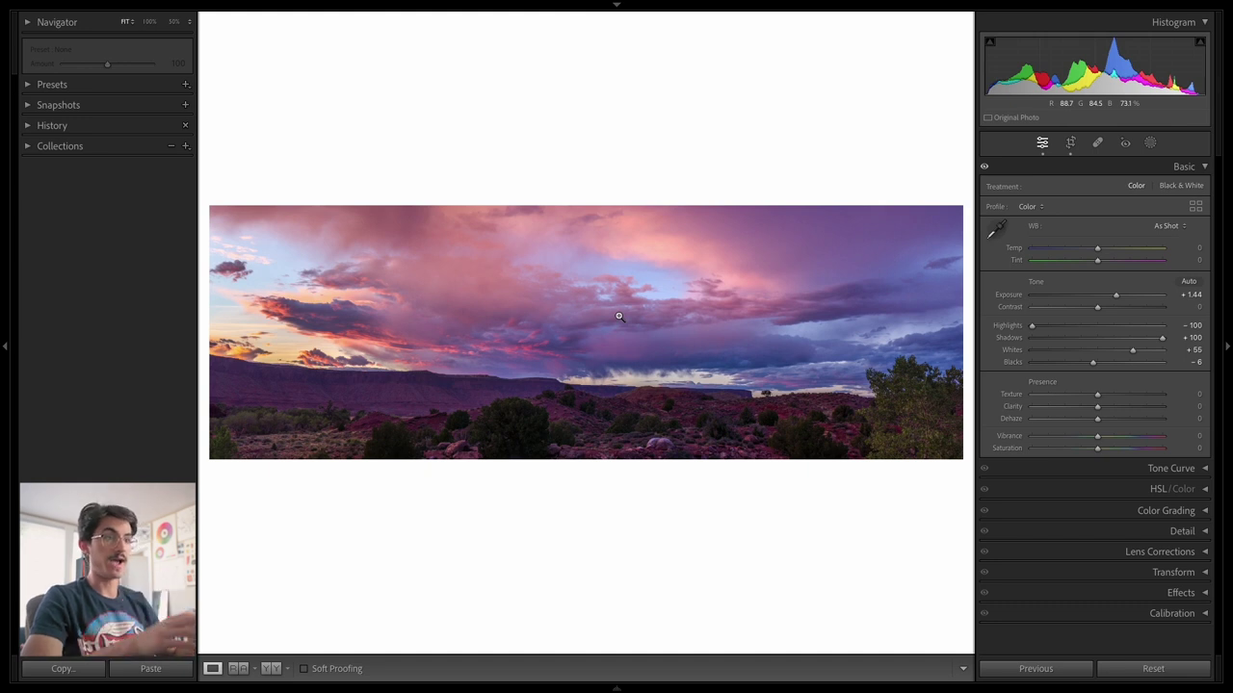
left_click(128, 21)
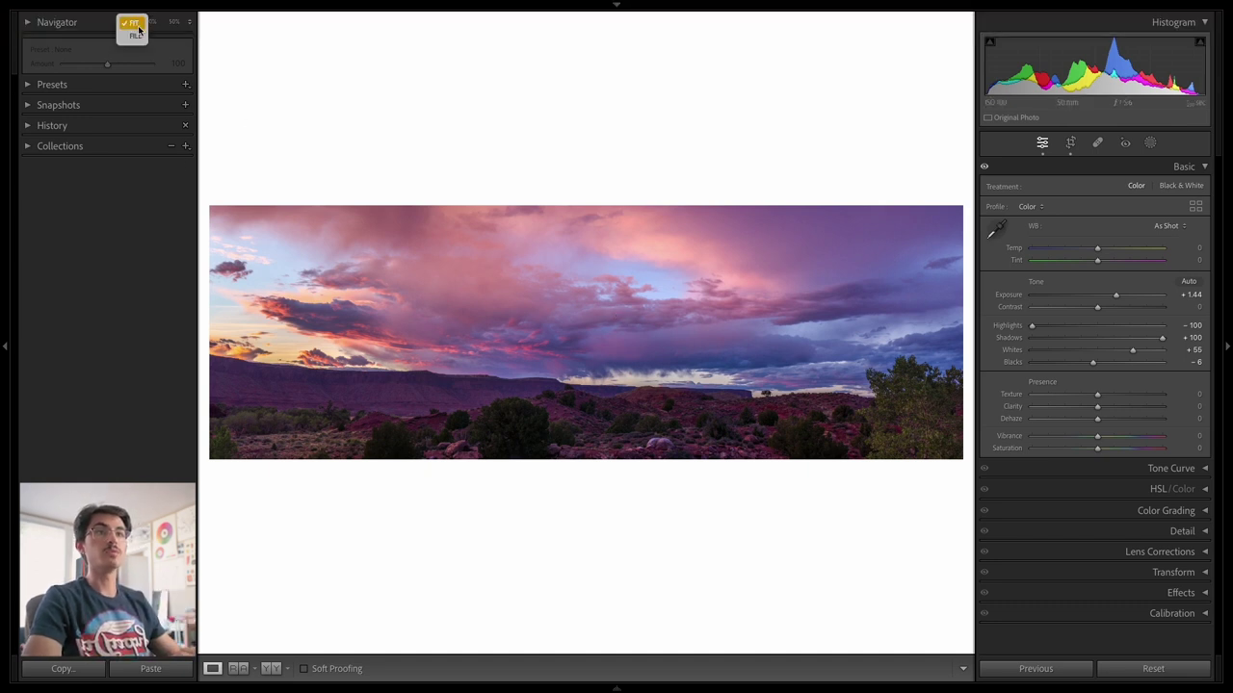
left_click(135, 36)
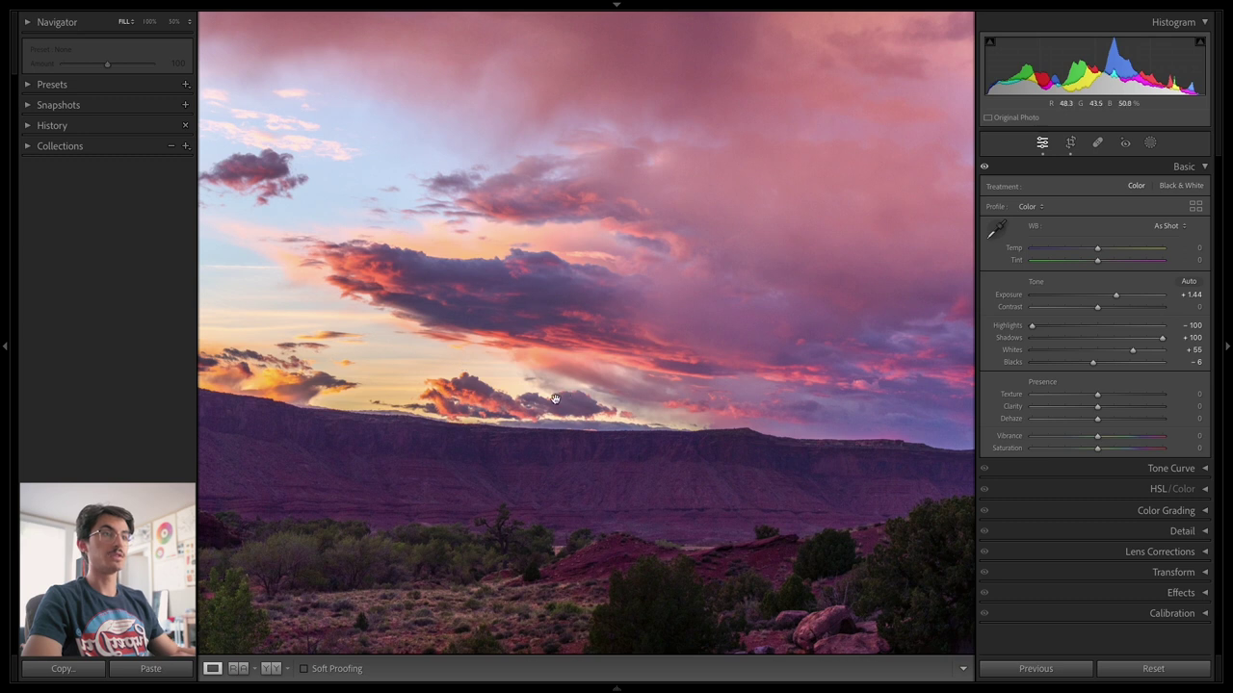
left_click_drag(609, 403, 472, 395)
left_click(742, 395)
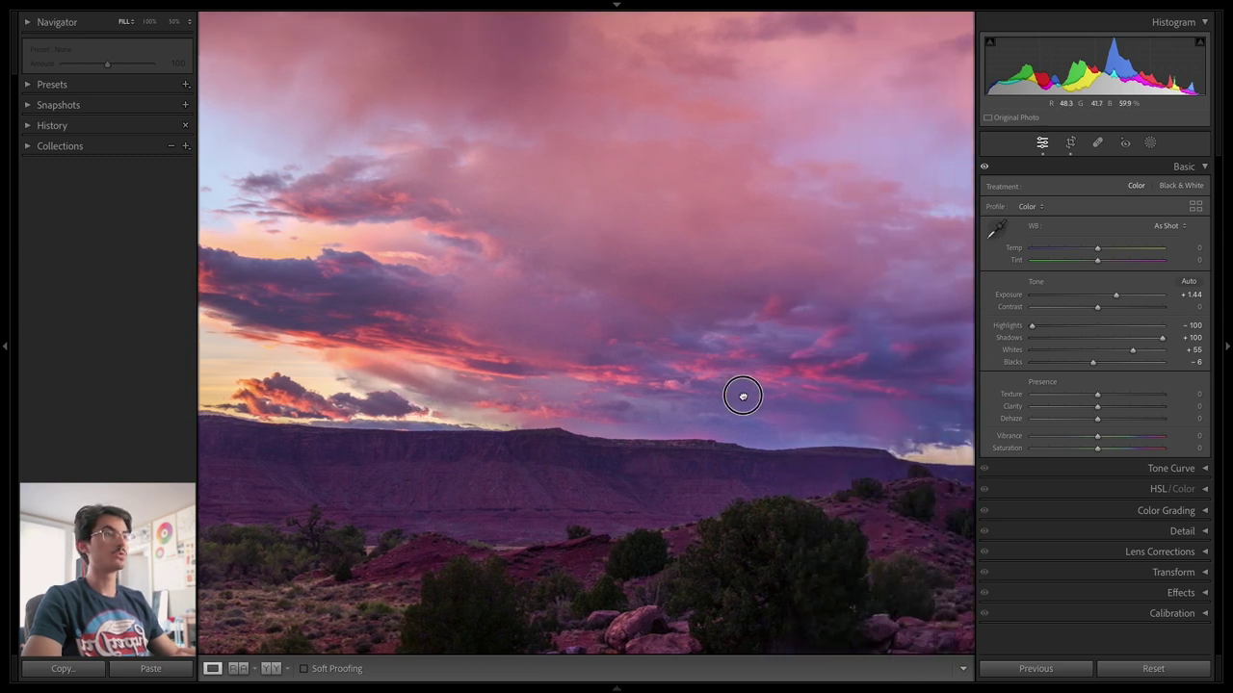
left_click_drag(742, 396, 585, 399)
left_click_drag(806, 393, 600, 399)
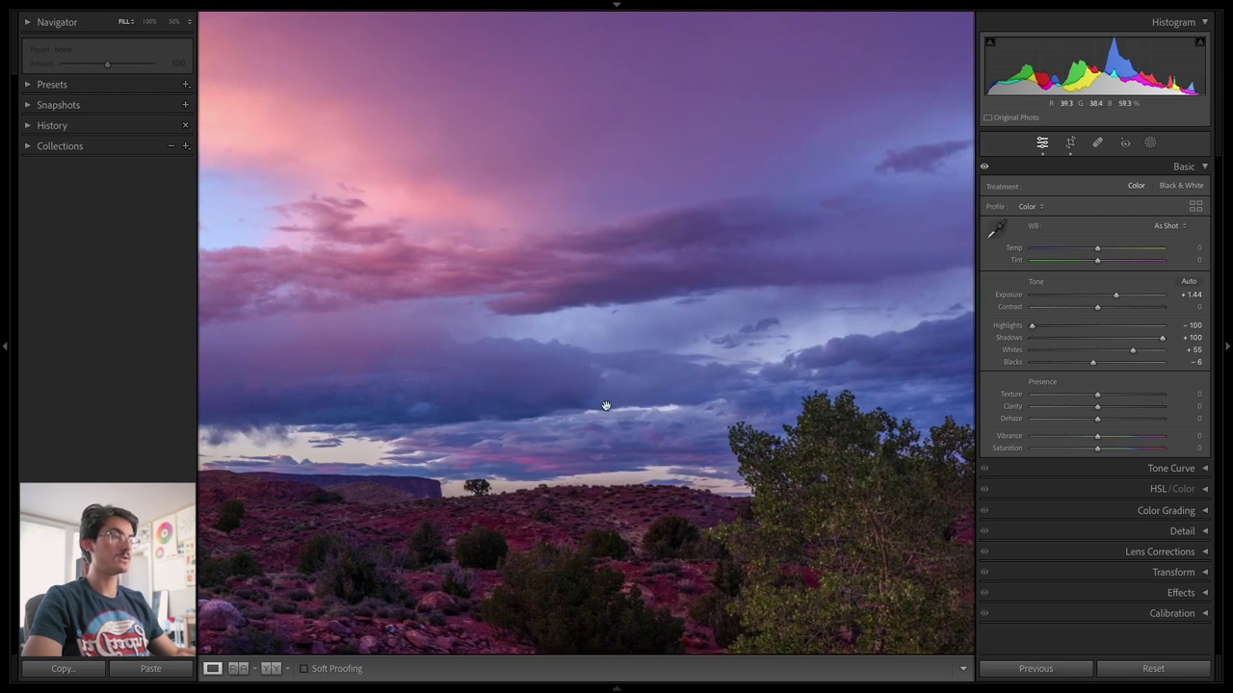
left_click_drag(424, 433, 703, 430)
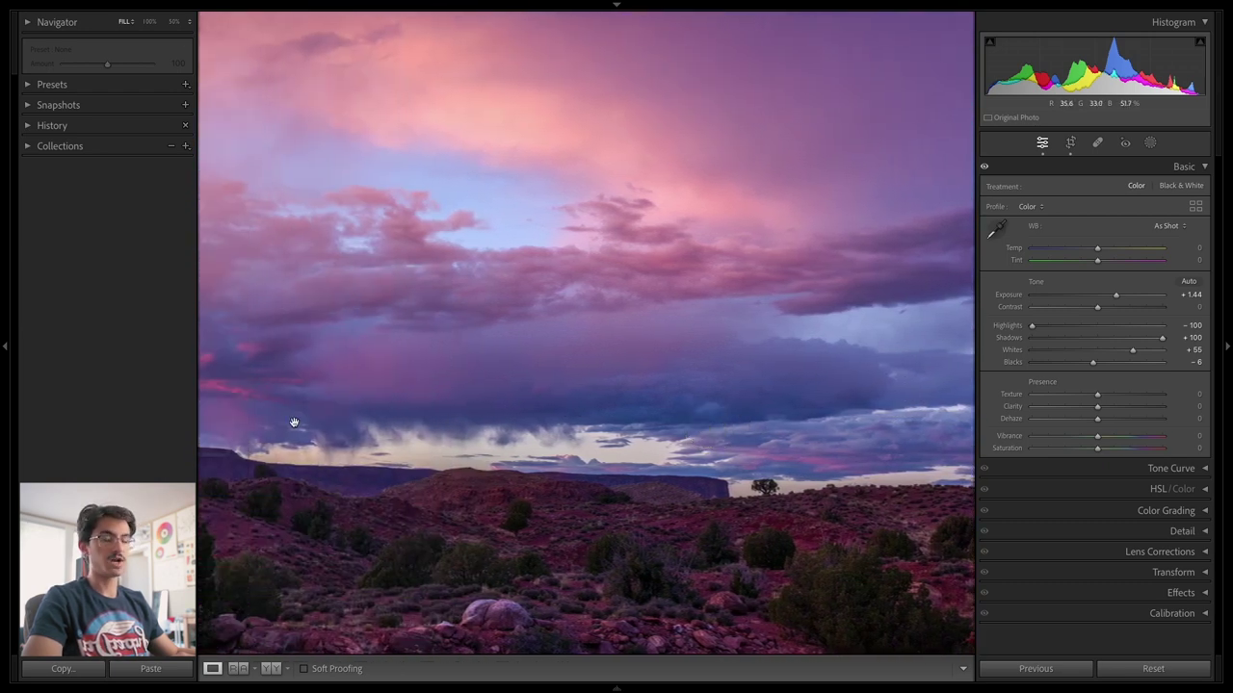
left_click_drag(280, 421, 495, 414)
left_click(493, 410)
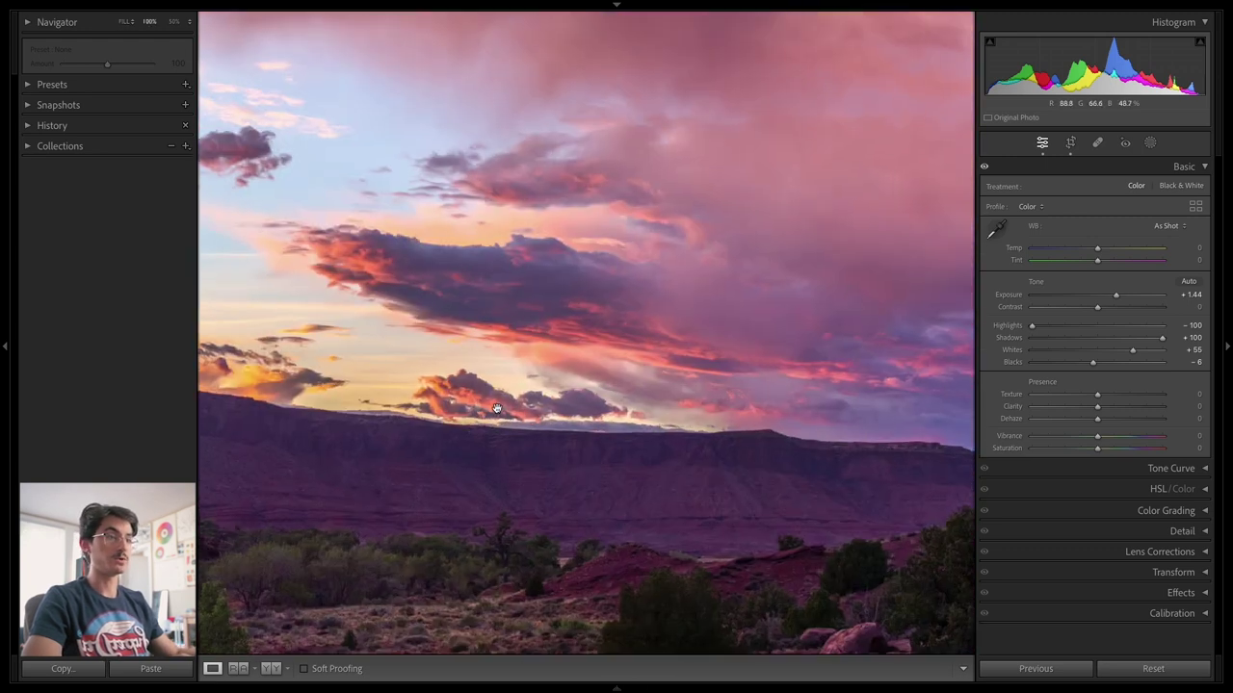
left_click(491, 408)
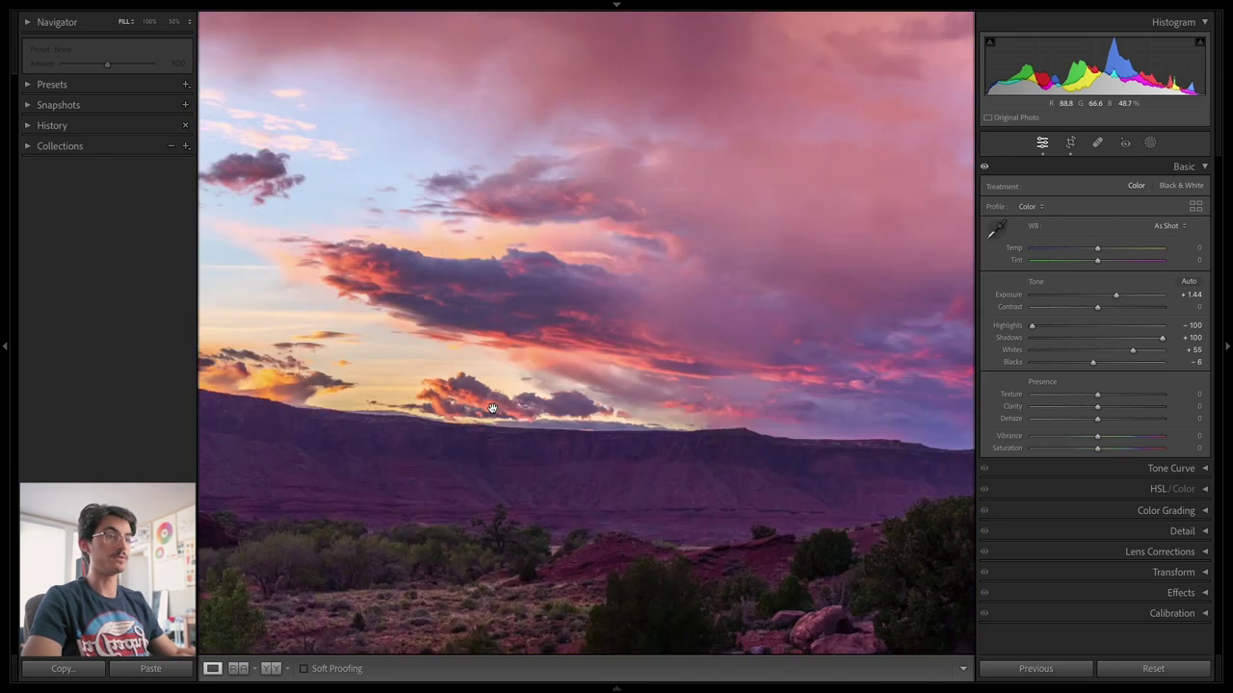
left_click(128, 21)
left_click(135, 41)
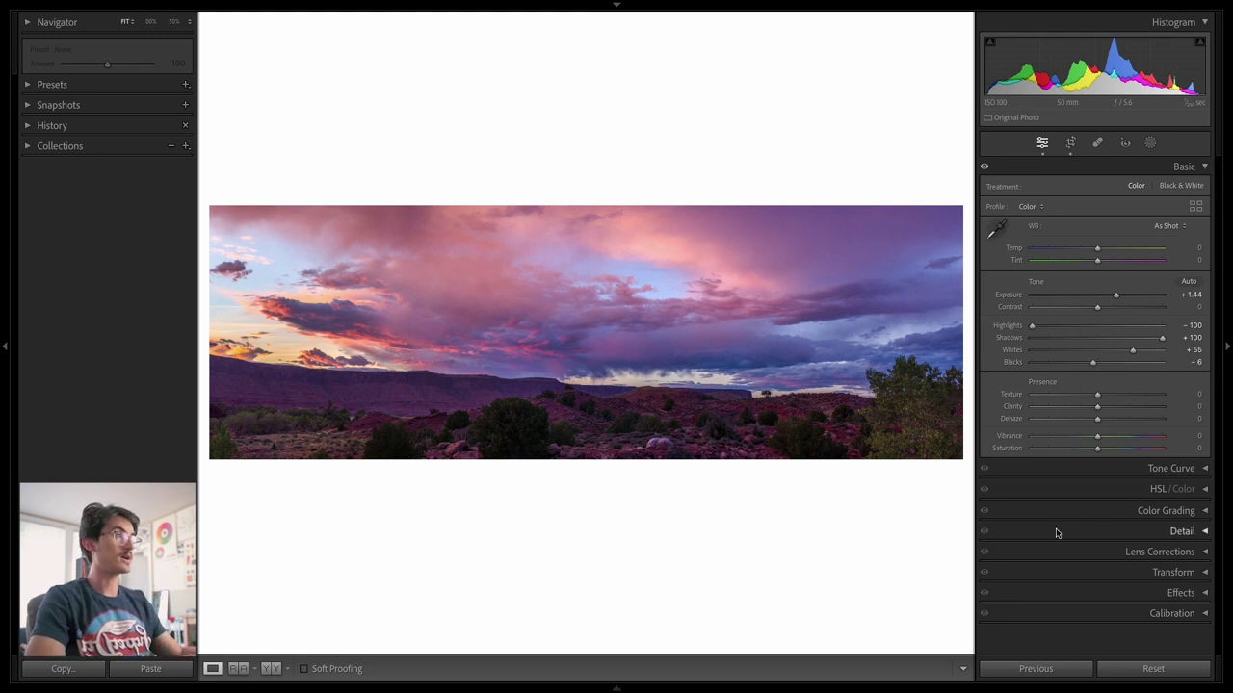
Collapse Basic, expand the Detail panel, and inspect the ridge at 100%
left_click(1178, 166)
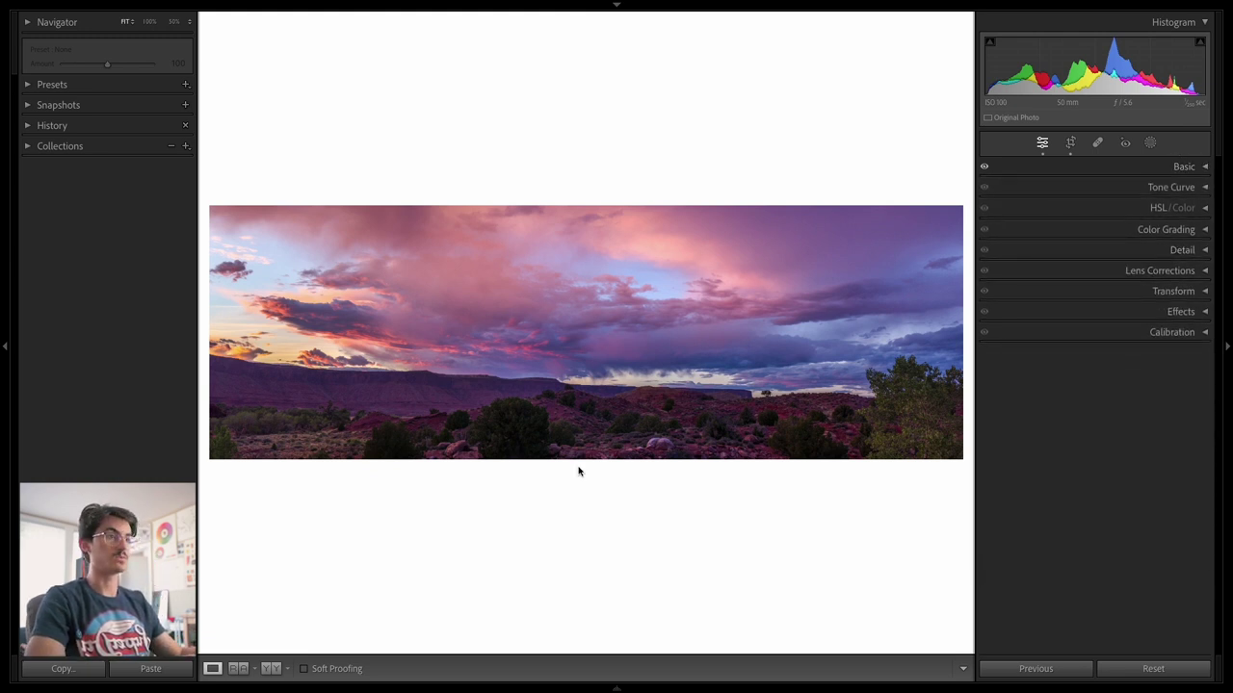
left_click_drag(468, 360, 738, 402)
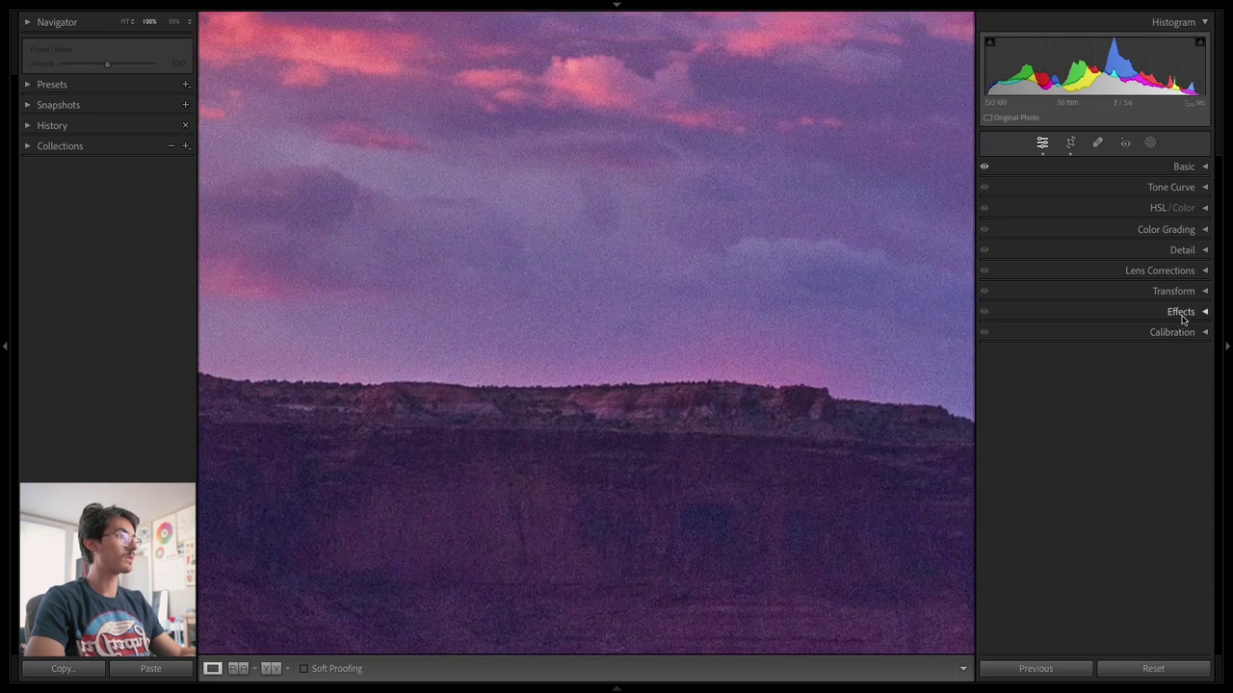
left_click(1179, 251)
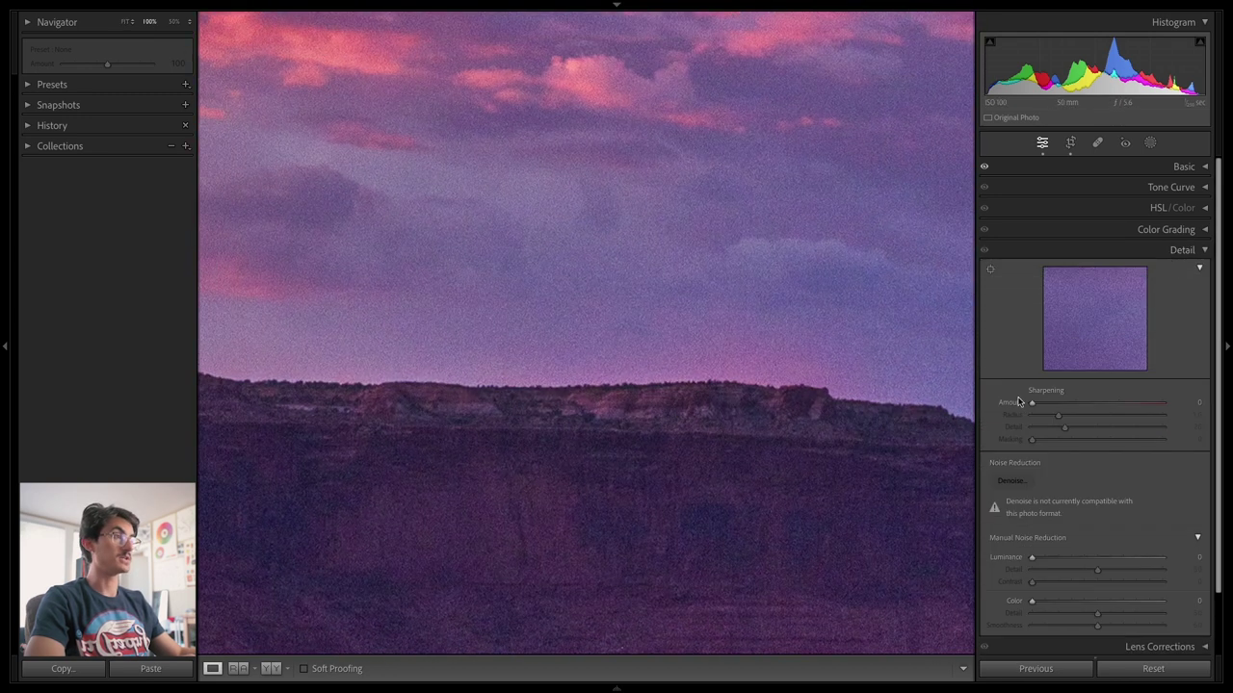
left_click_drag(723, 504, 574, 474)
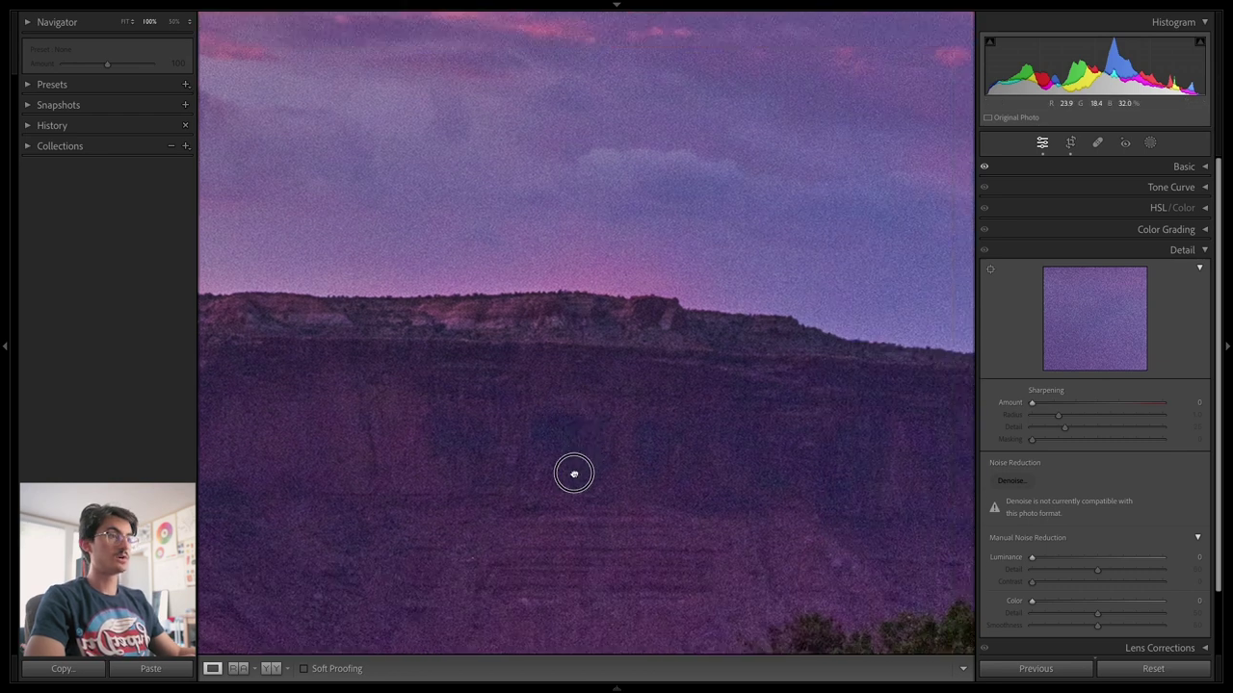
Return to the full panorama, then zoom to 100% on the sunset clouds
scroll(574, 474, "up", 5)
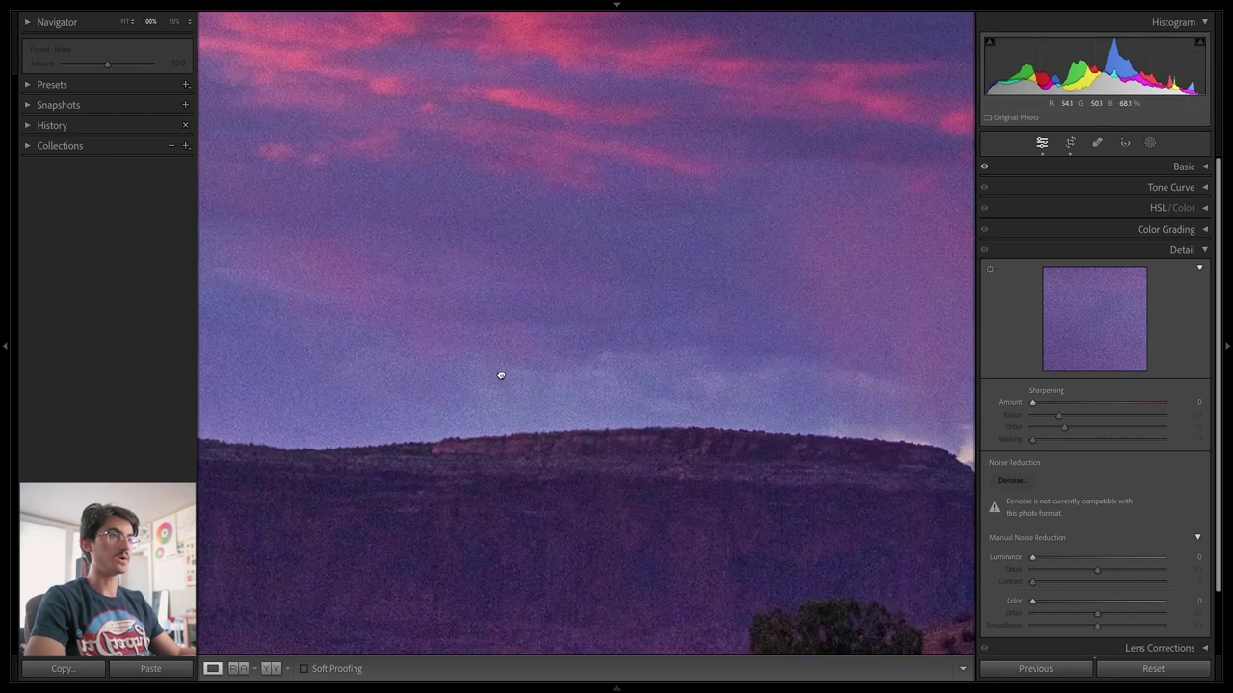
scroll(731, 529, "up", 3)
scroll(572, 187, "down", 15)
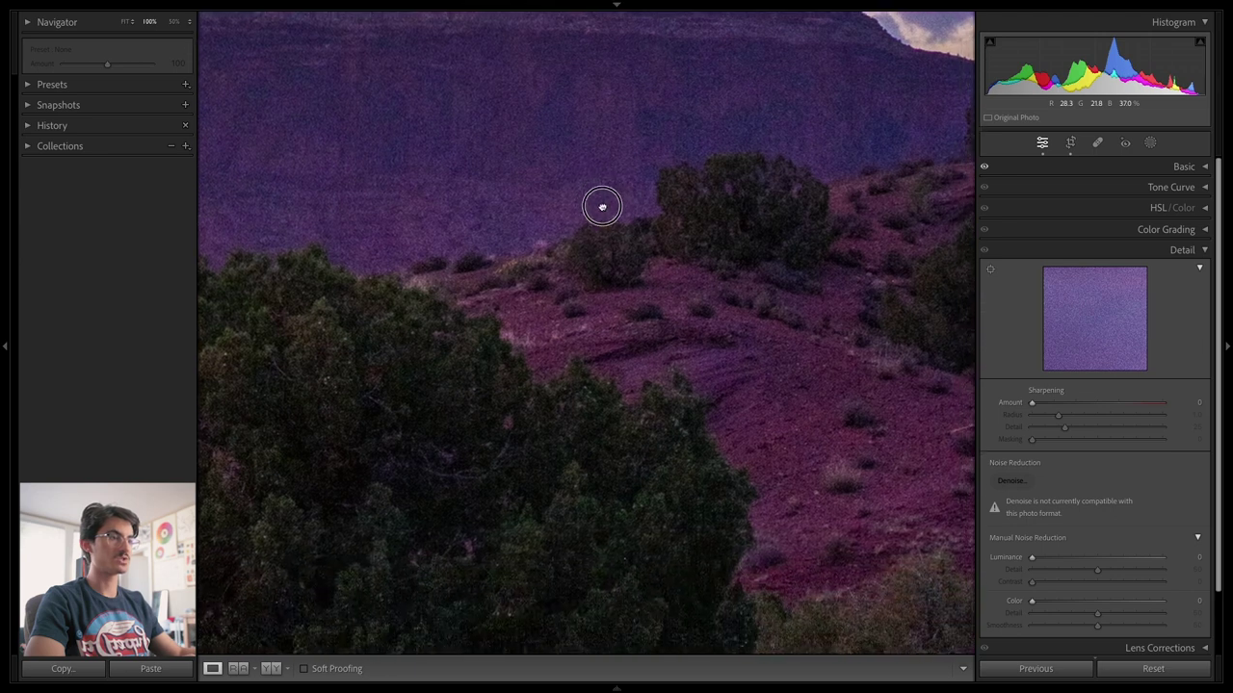
scroll(602, 206, "down", 6)
left_click(588, 421)
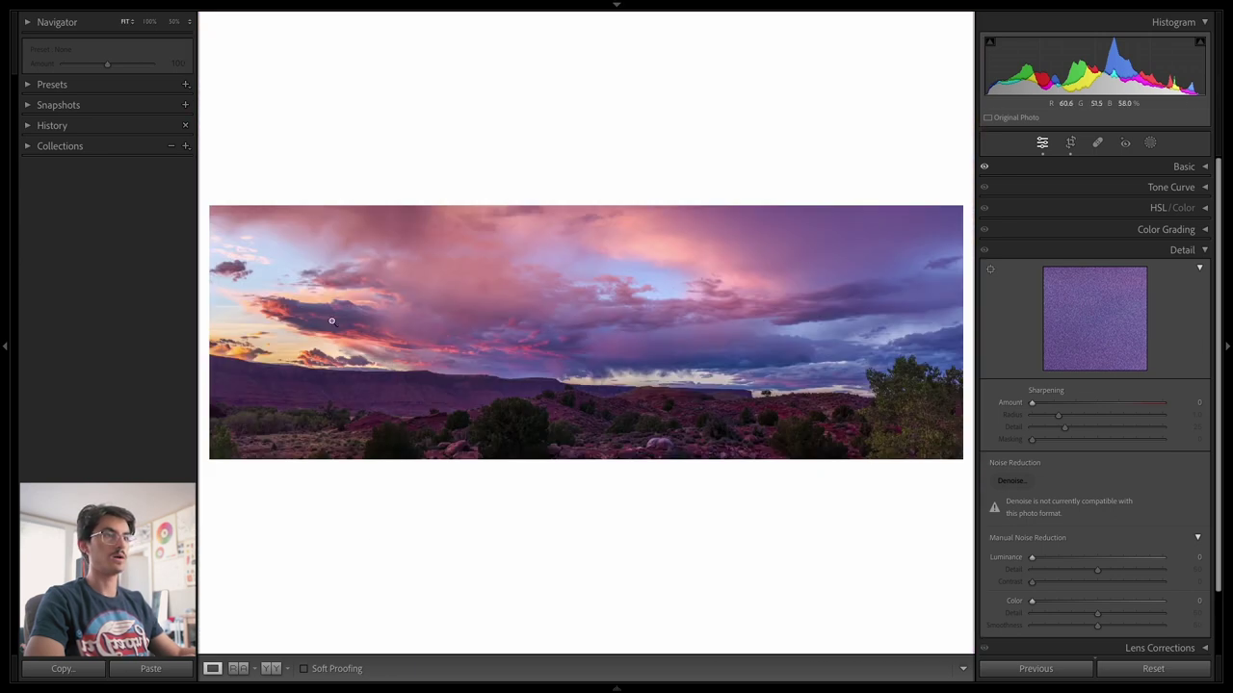
left_click(509, 250)
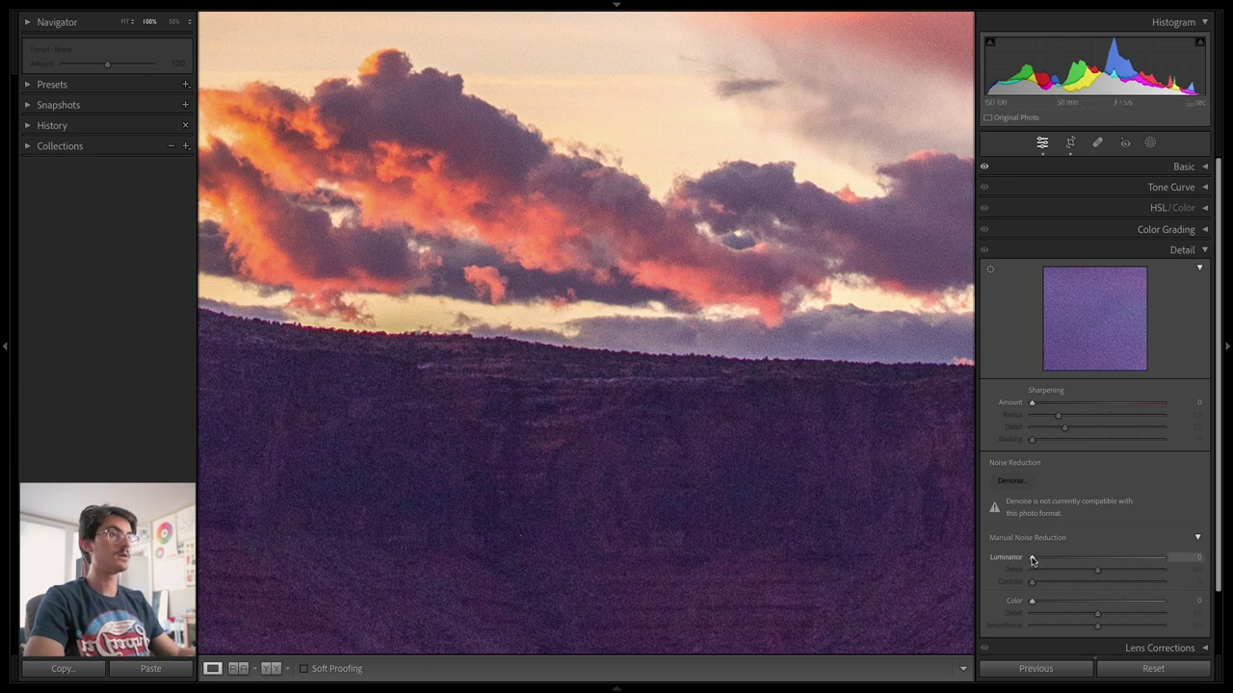
scroll(498, 297, "down", 15)
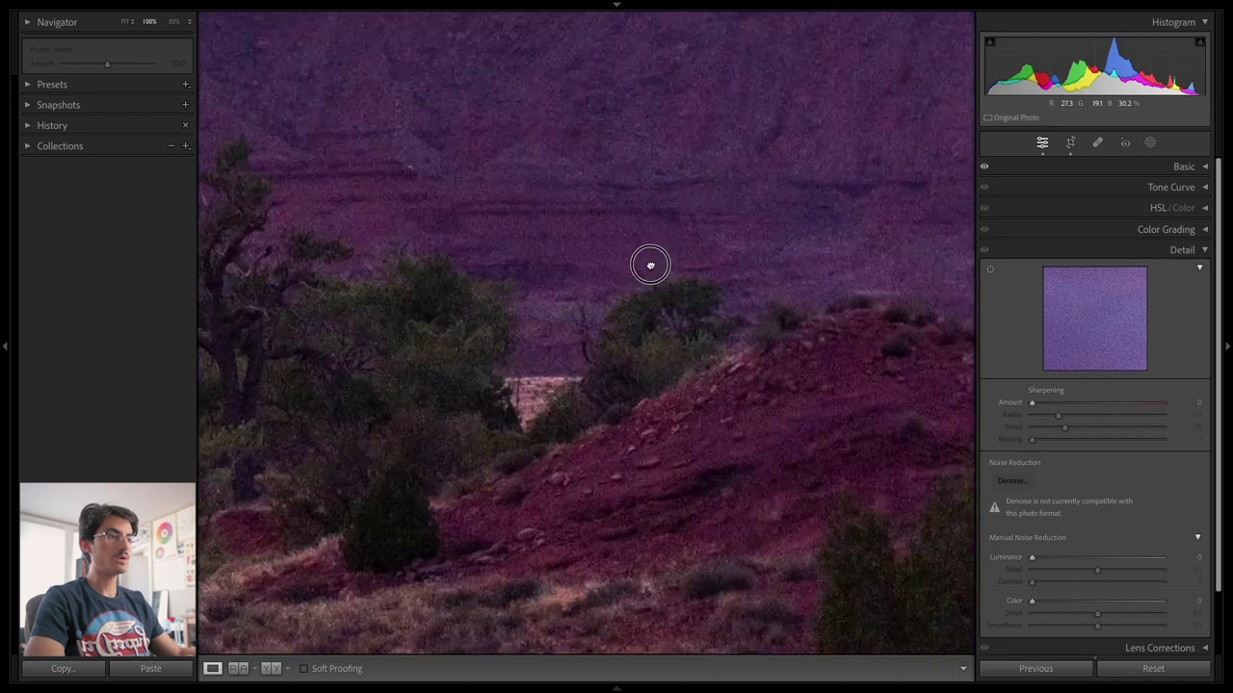
Set Luminance noise reduction to 11 and toggle Detail off to compare the hillside grain
scroll(556, 284, "up", 10)
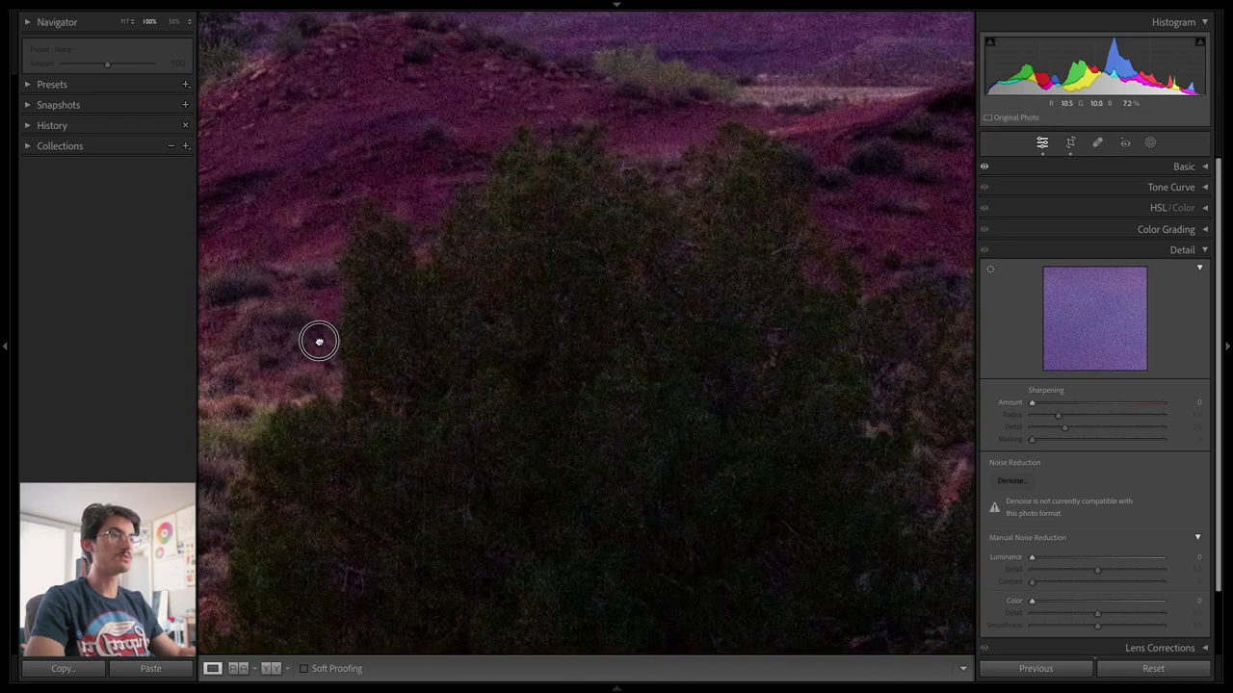
scroll(465, 518, "up", 5)
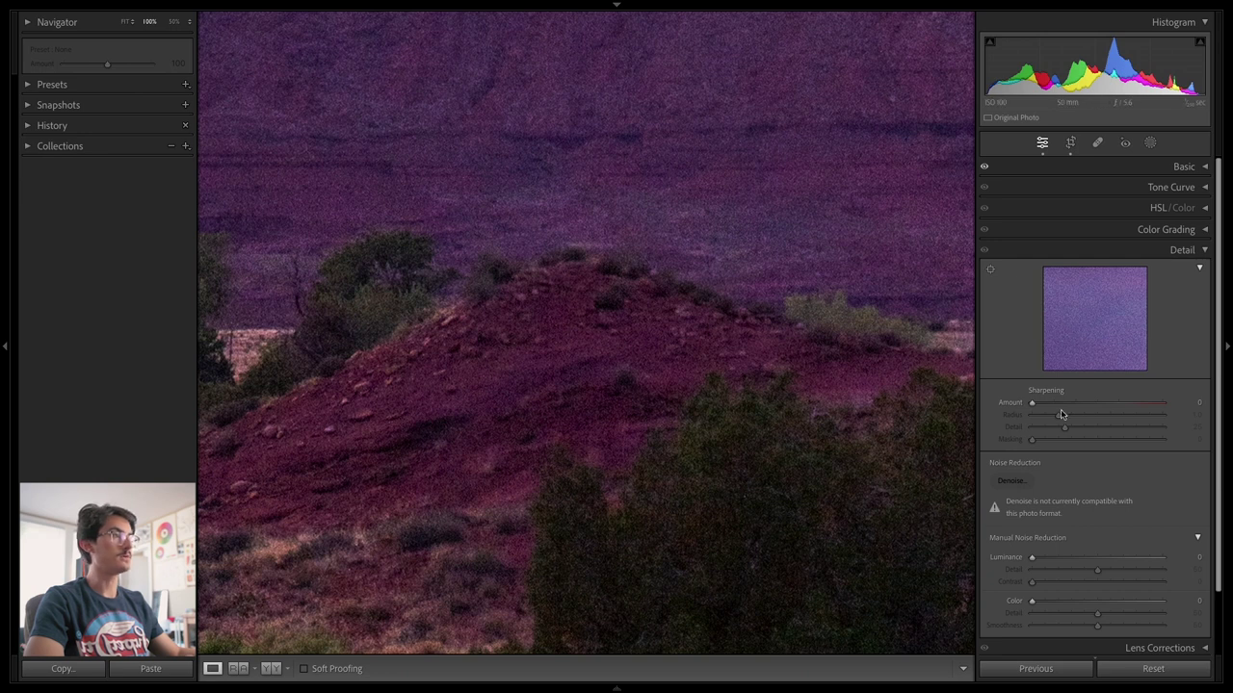
left_click_drag(1031, 558, 1051, 562)
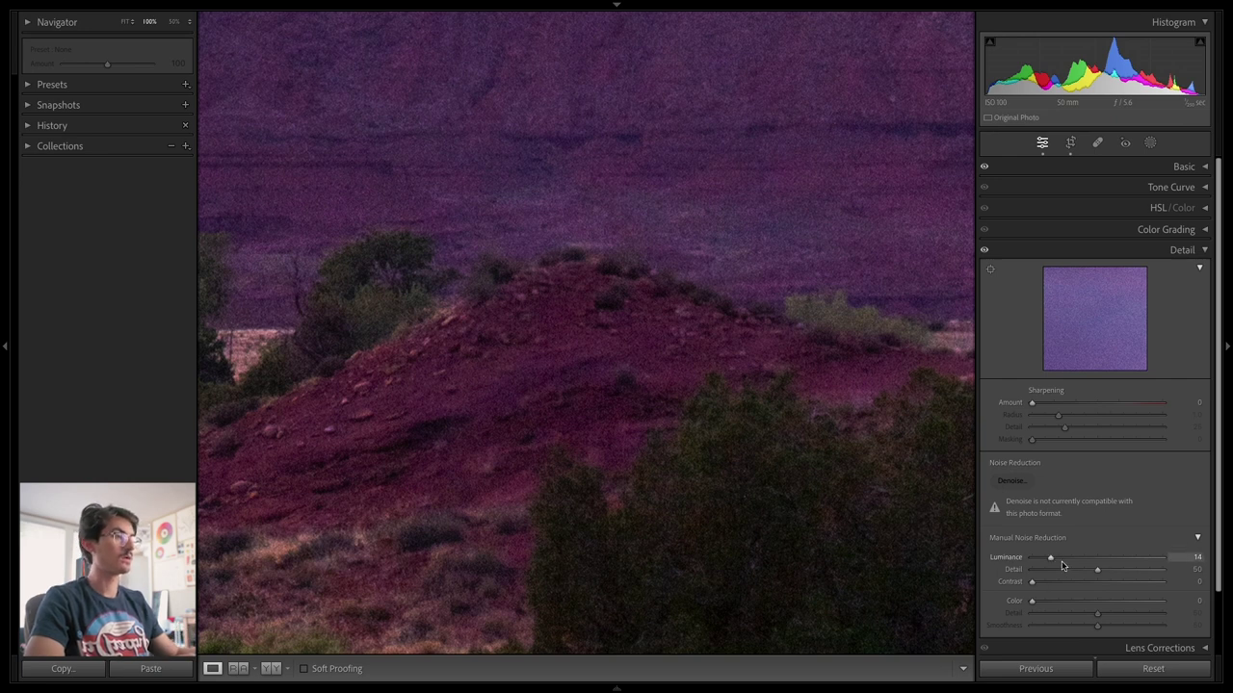
left_click(1048, 558)
left_click_drag(1048, 558, 1045, 558)
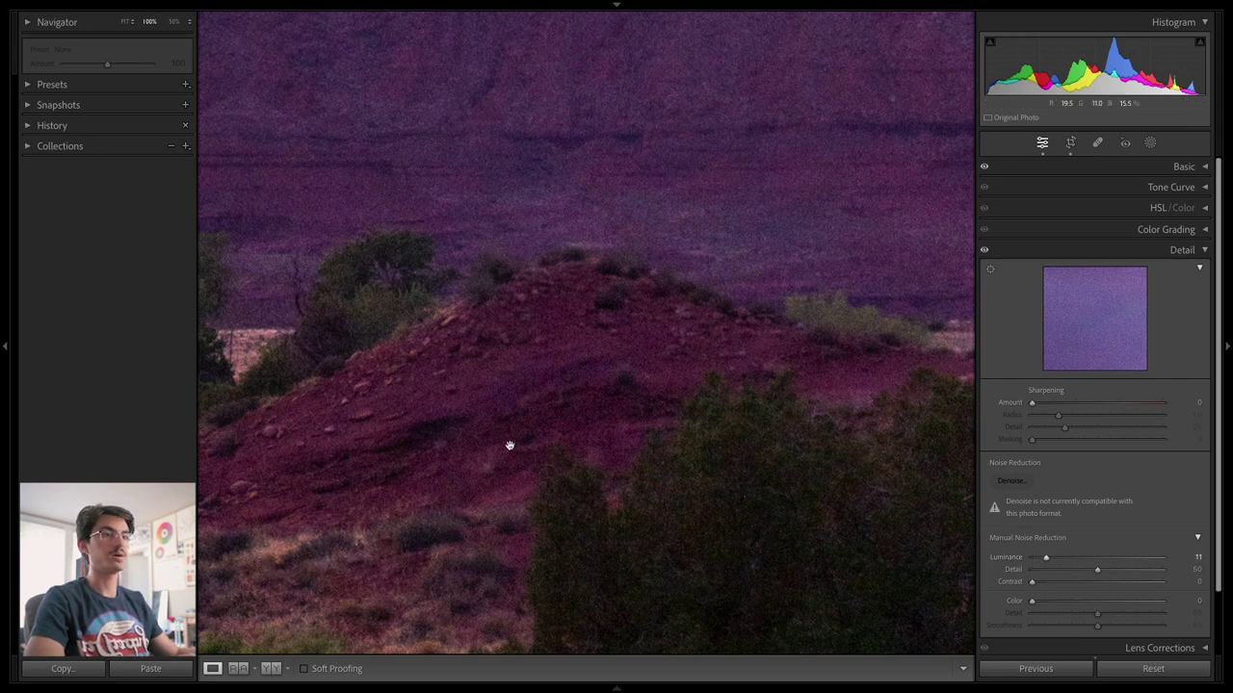
left_click_drag(510, 443, 634, 401)
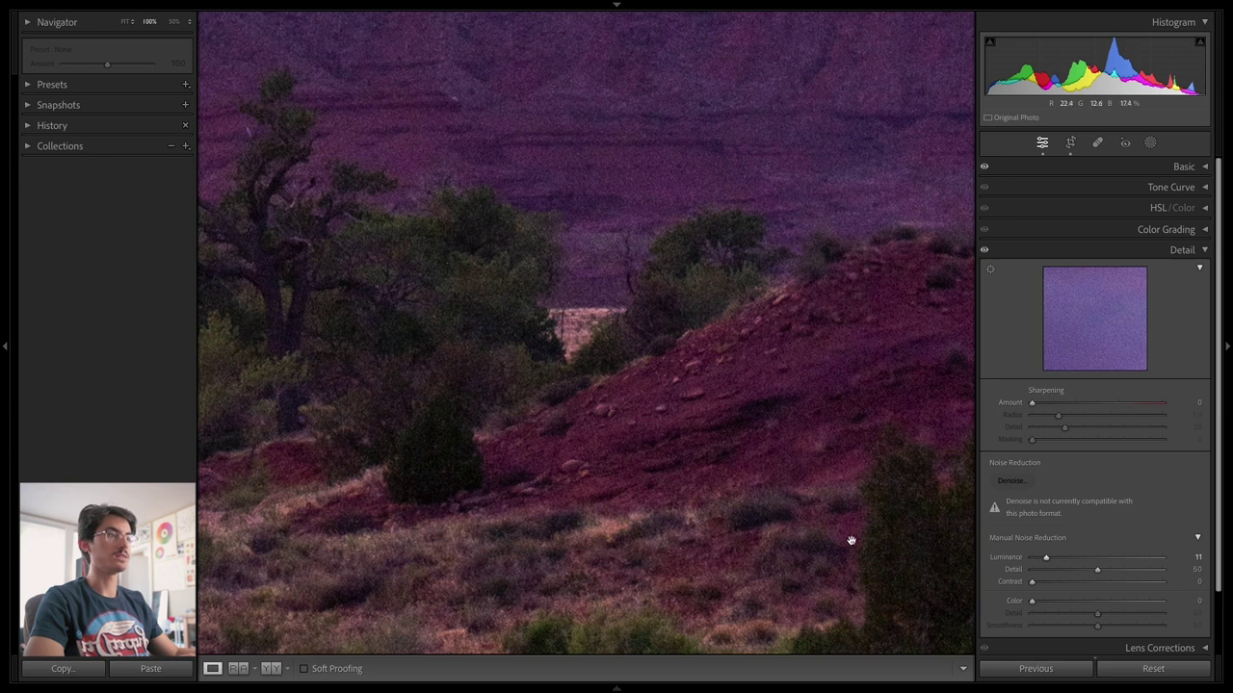
left_click(985, 250)
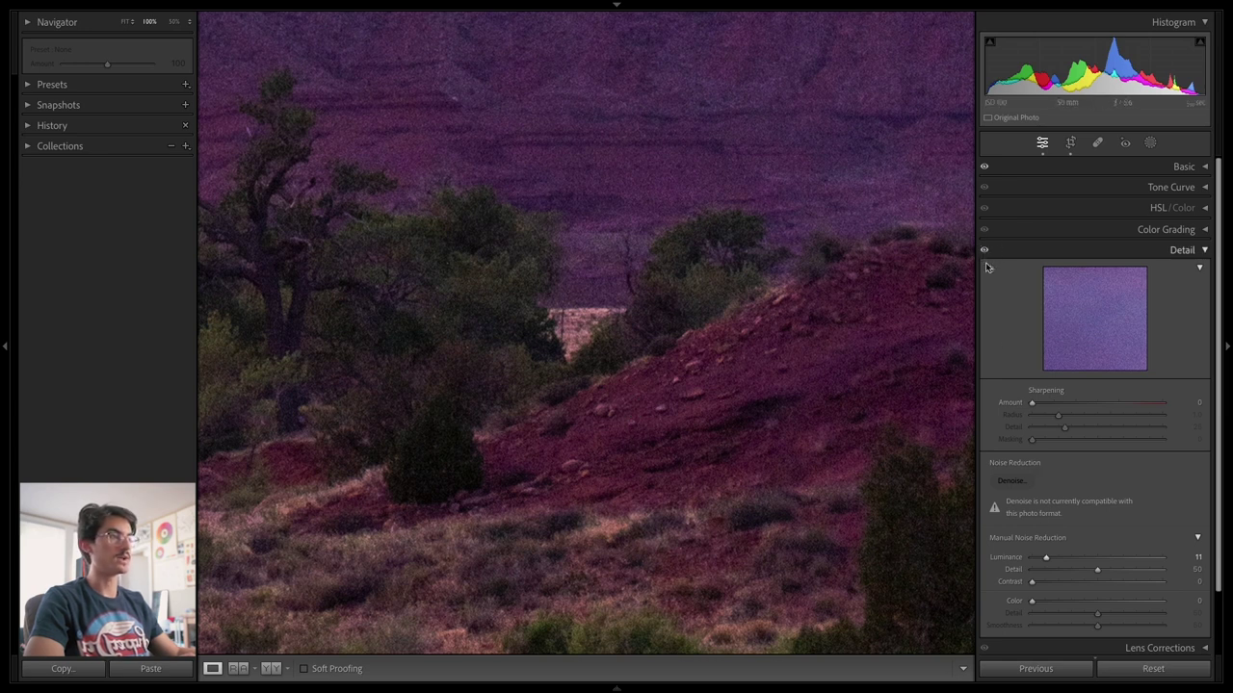
Set Sharpening Amount to 10 and Masking to 95, previewing the mask with Alt
left_click_drag(1031, 403, 1153, 446)
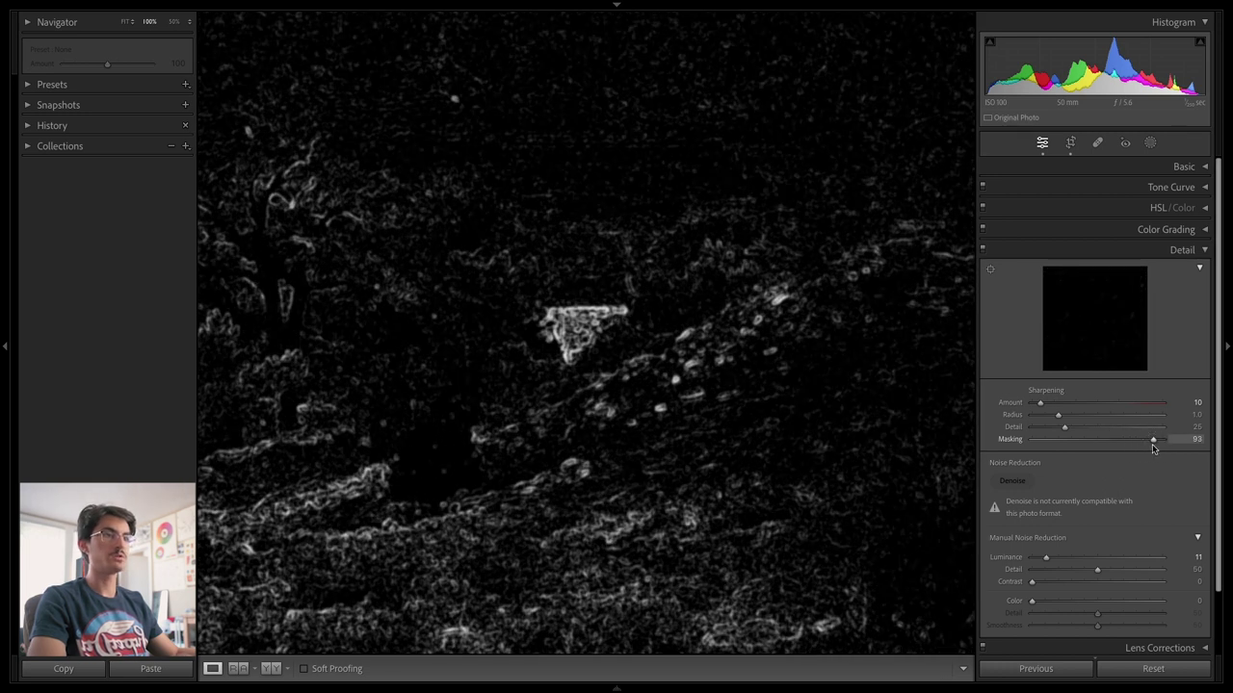
key("alt")
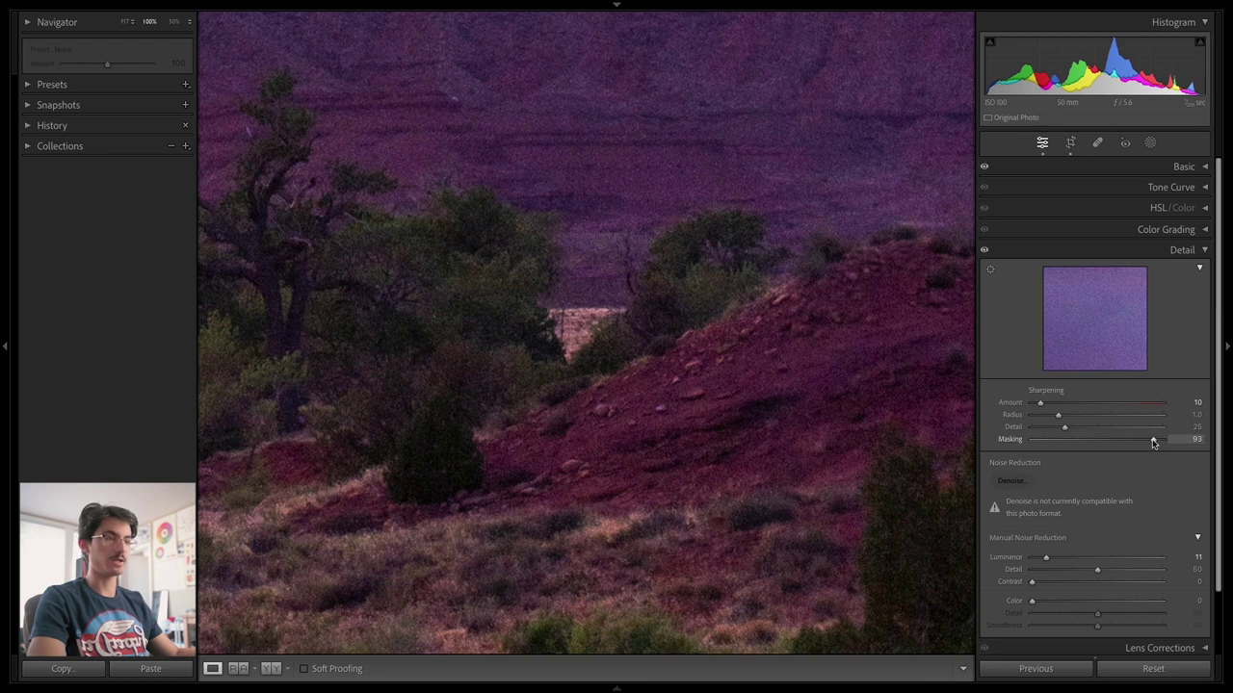
key("alt")
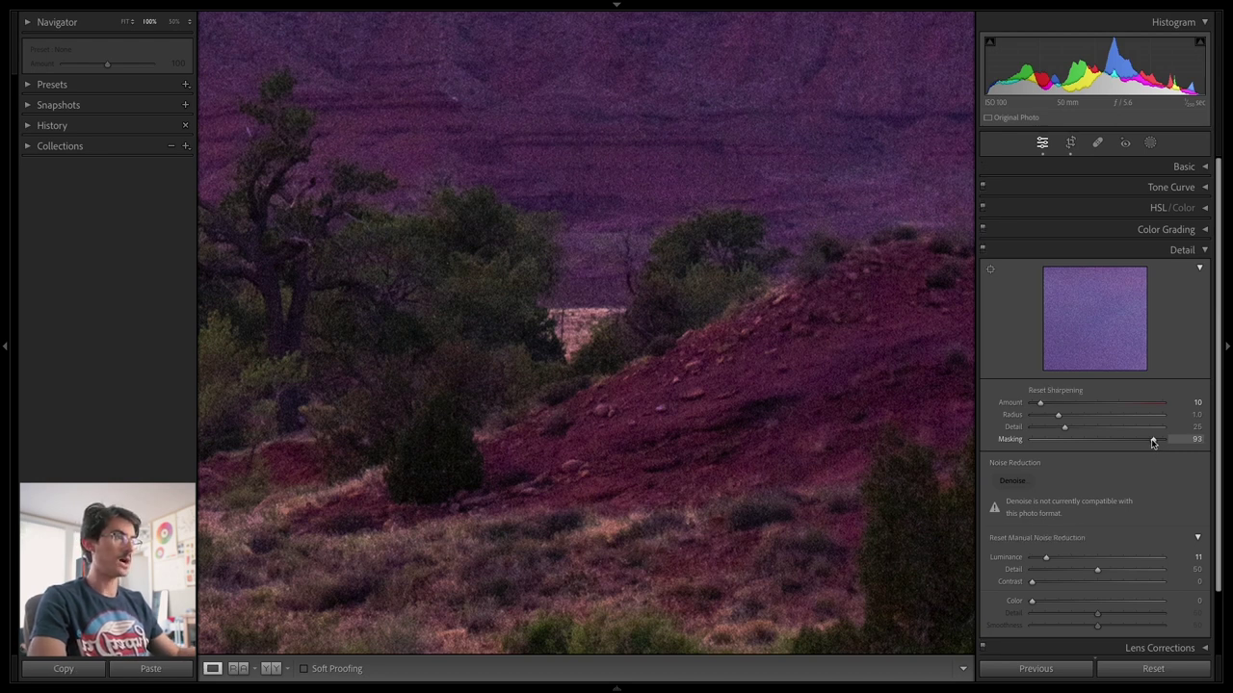
mouse_move(1153, 441)
left_mouse_down()
mouse_move(1140, 441)
mouse_move(1152, 442)
left_mouse_up()
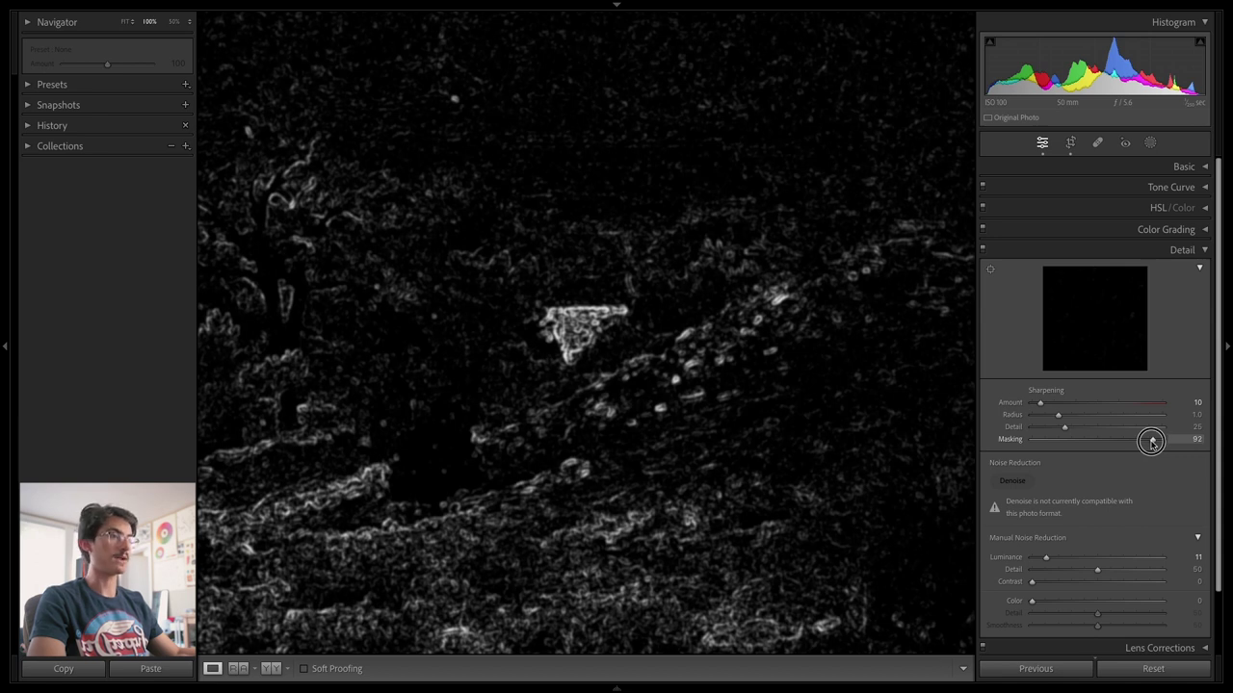
left_click_drag(1152, 441, 1155, 441)
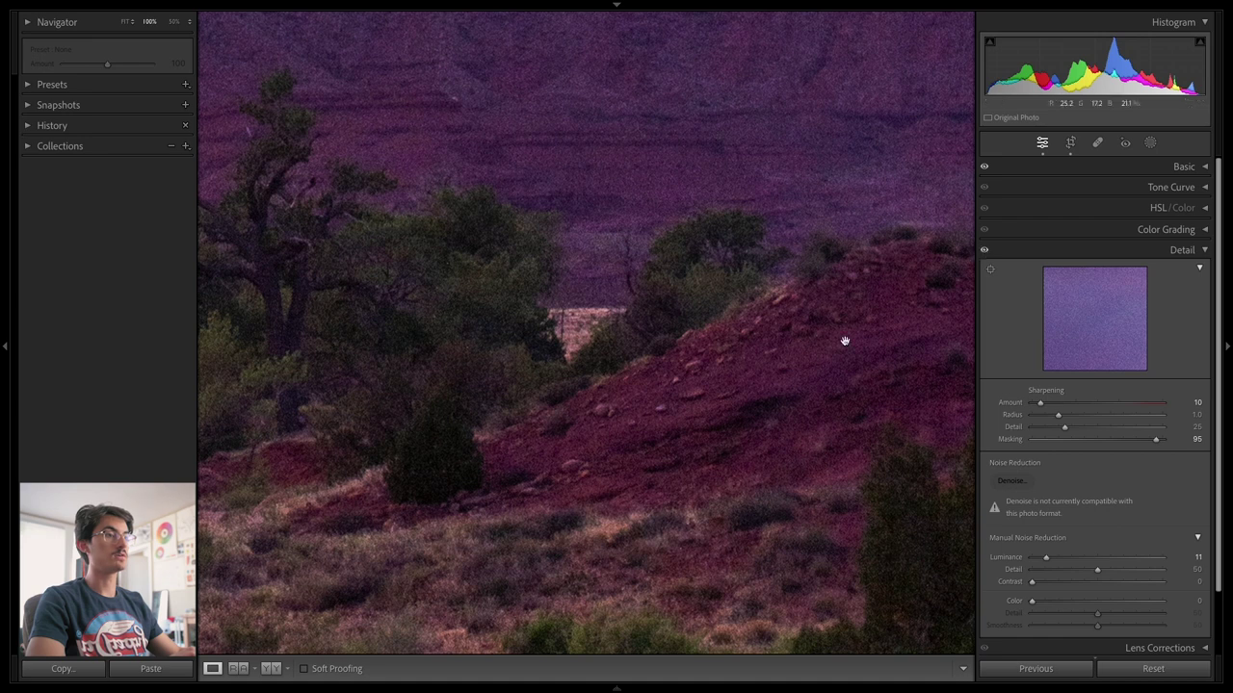
Fit the panorama, then inspect the mesa edge and storm clouds at 100%
left_click(624, 422)
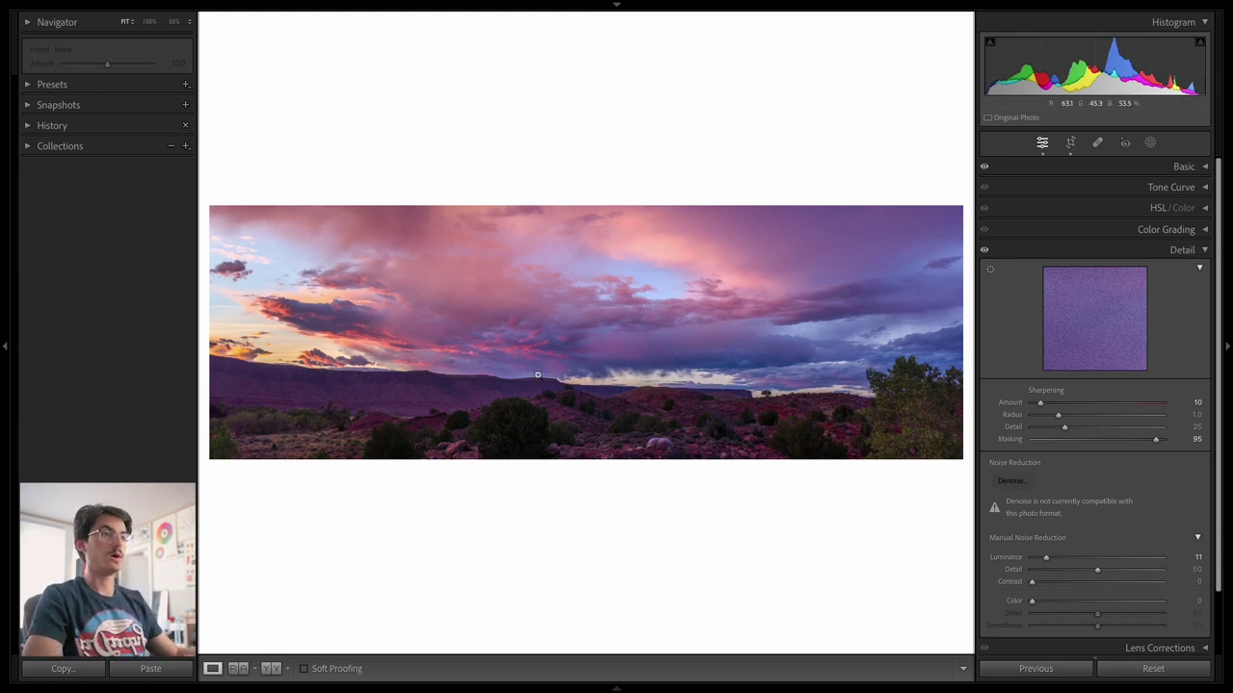
left_click(480, 368)
left_click_drag(343, 464, 748, 404)
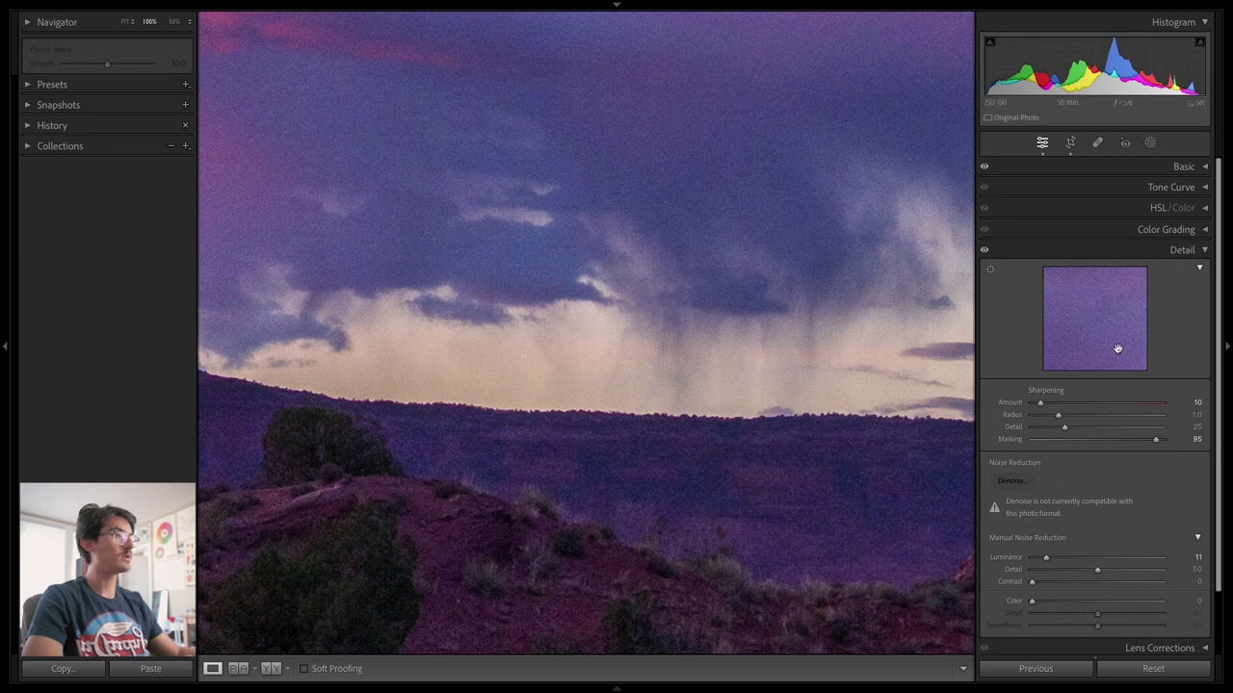
left_click(1187, 252)
Enable Remove Chromatic Aberration in Lens Corrections and toggle it to compare
left_click(1185, 271)
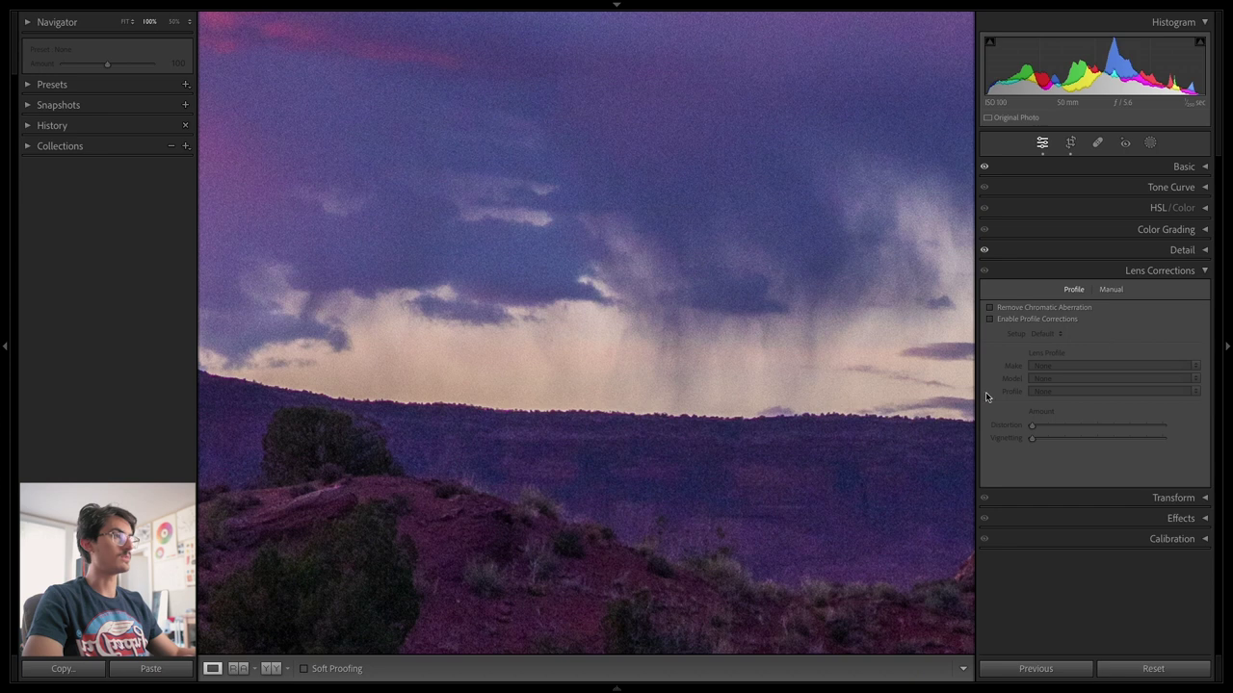
left_click(1079, 309)
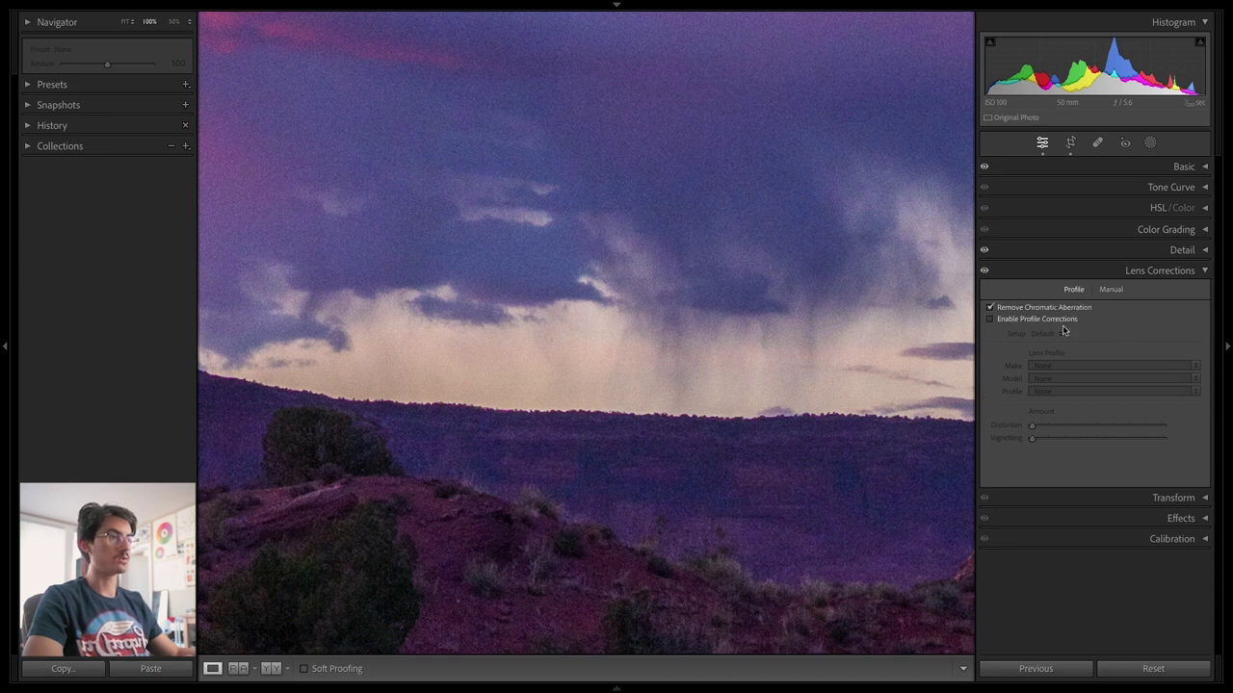
left_click(984, 274)
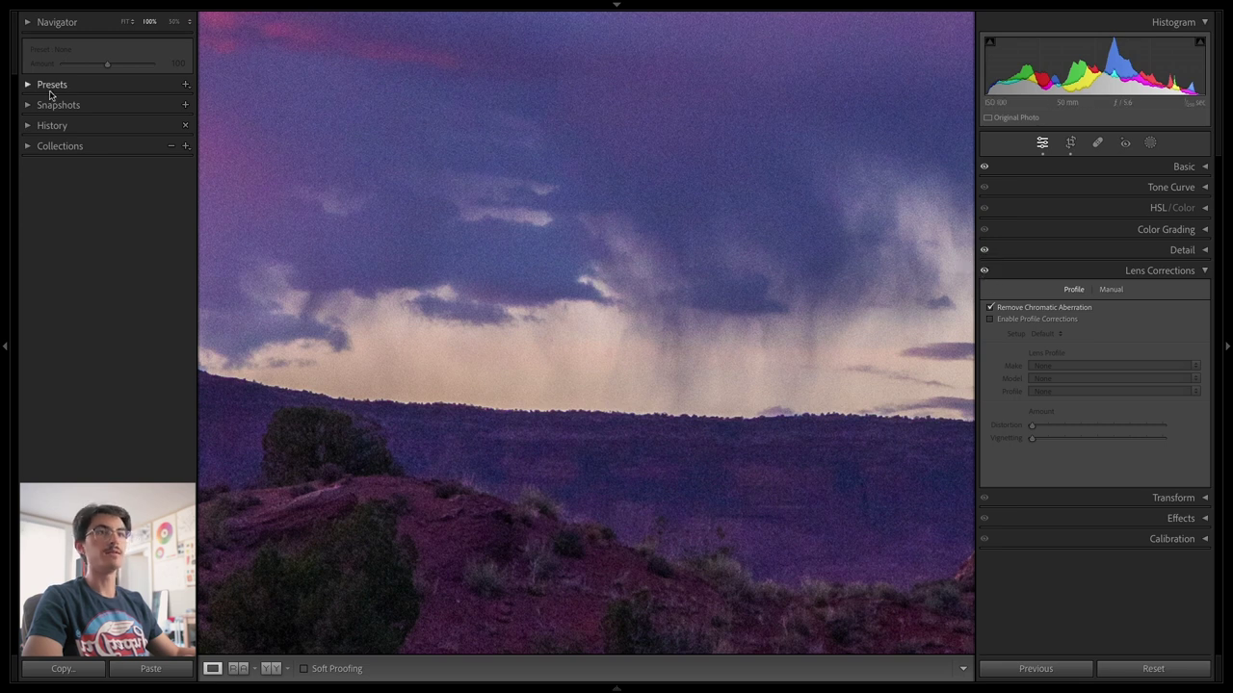
Zoom to 400% on the horizon to check fringing, then return to the full view
left_click(183, 21)
left_click(205, 70)
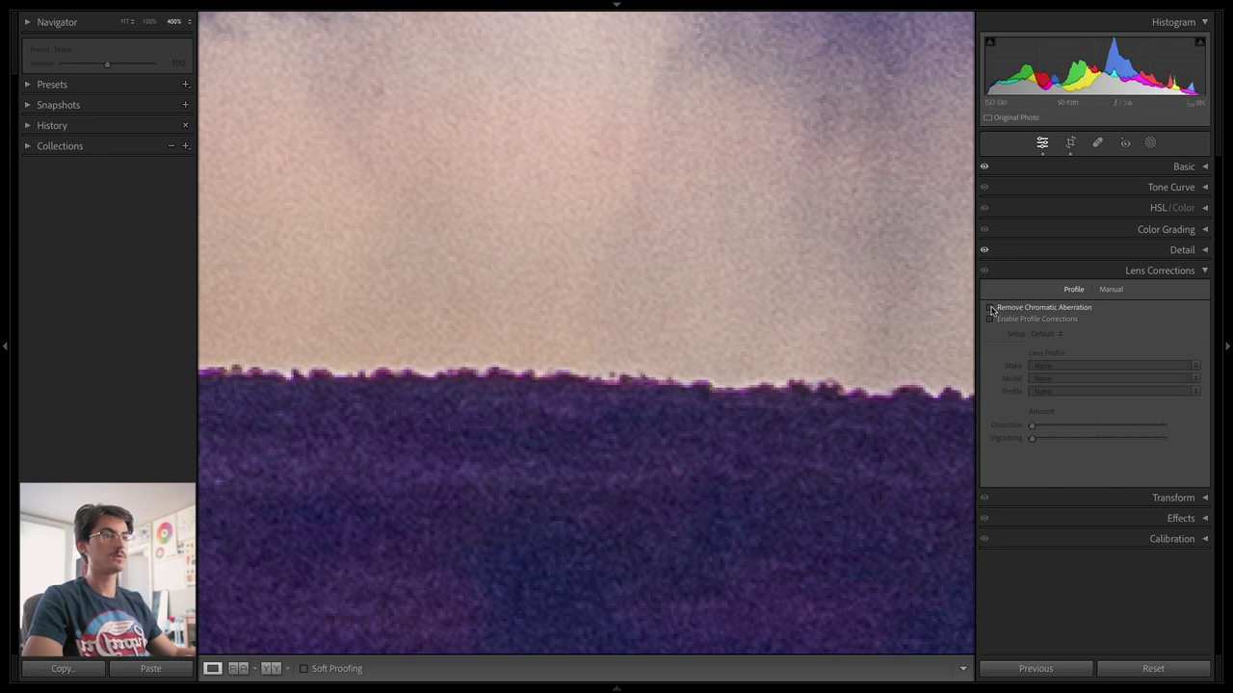
left_click(668, 405)
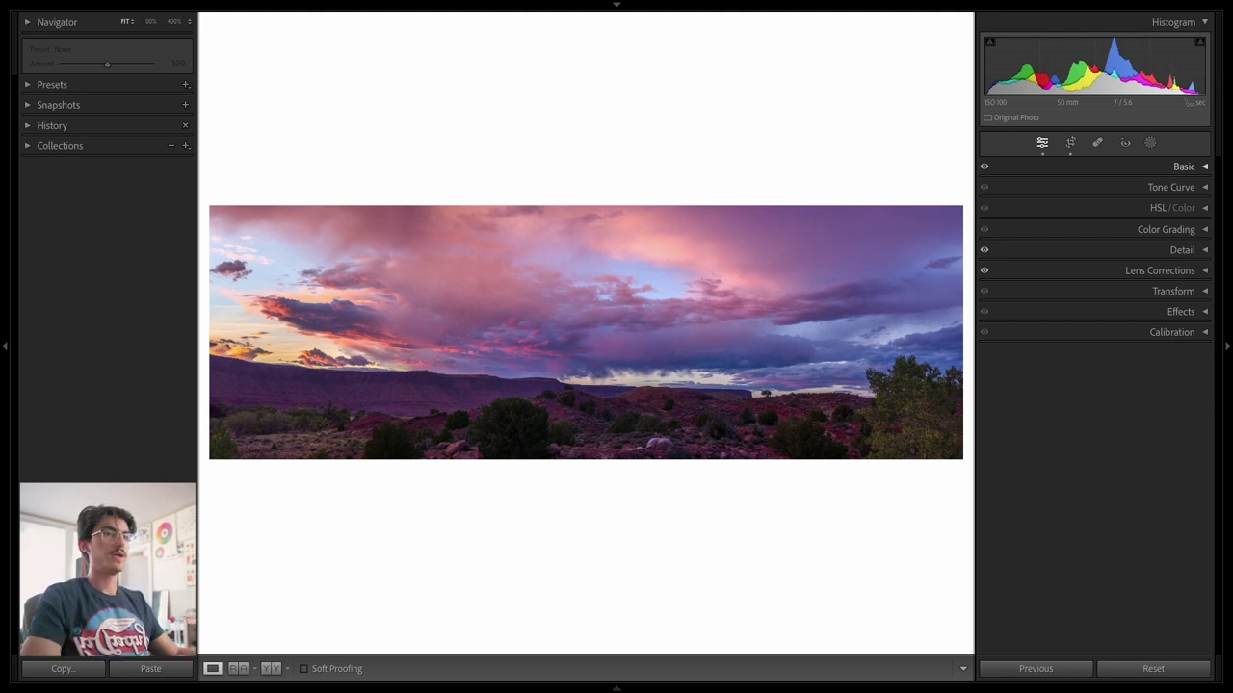
left_click(1183, 166)
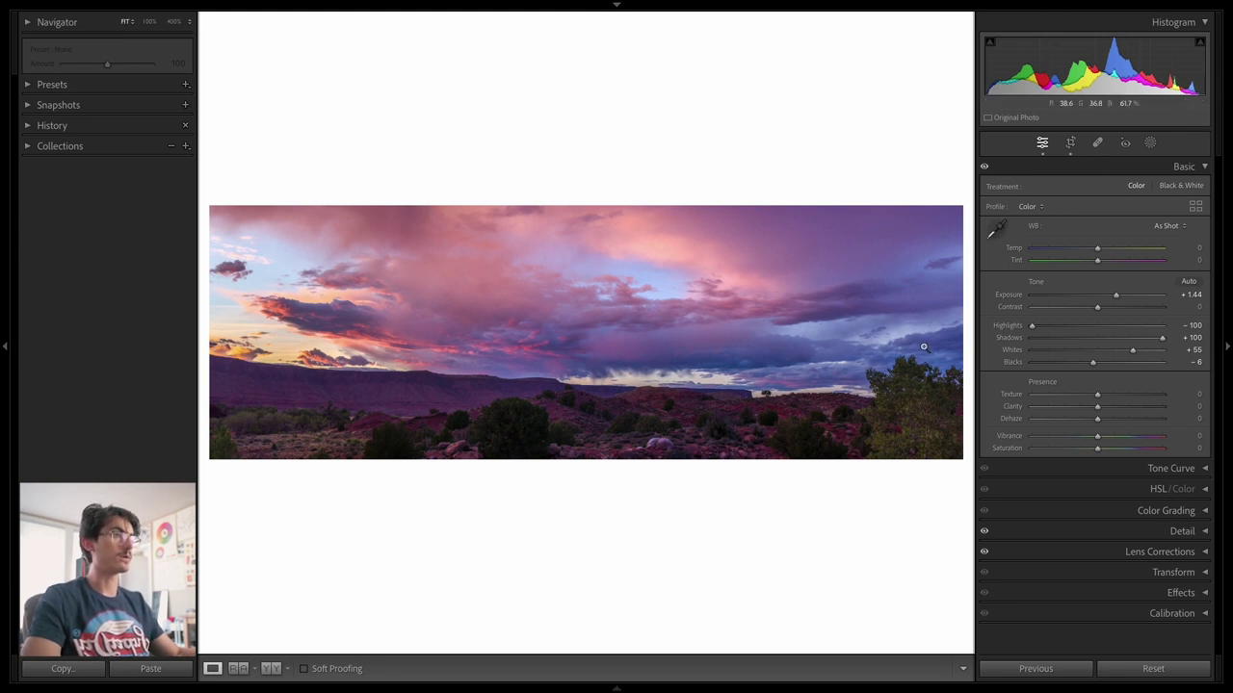
Retune tones to Exposure +1.95, Contrast +50, Highlights −97, Shadows +40, Whites +26, Blacks +100
left_click_drag(249, 350, 428, 404)
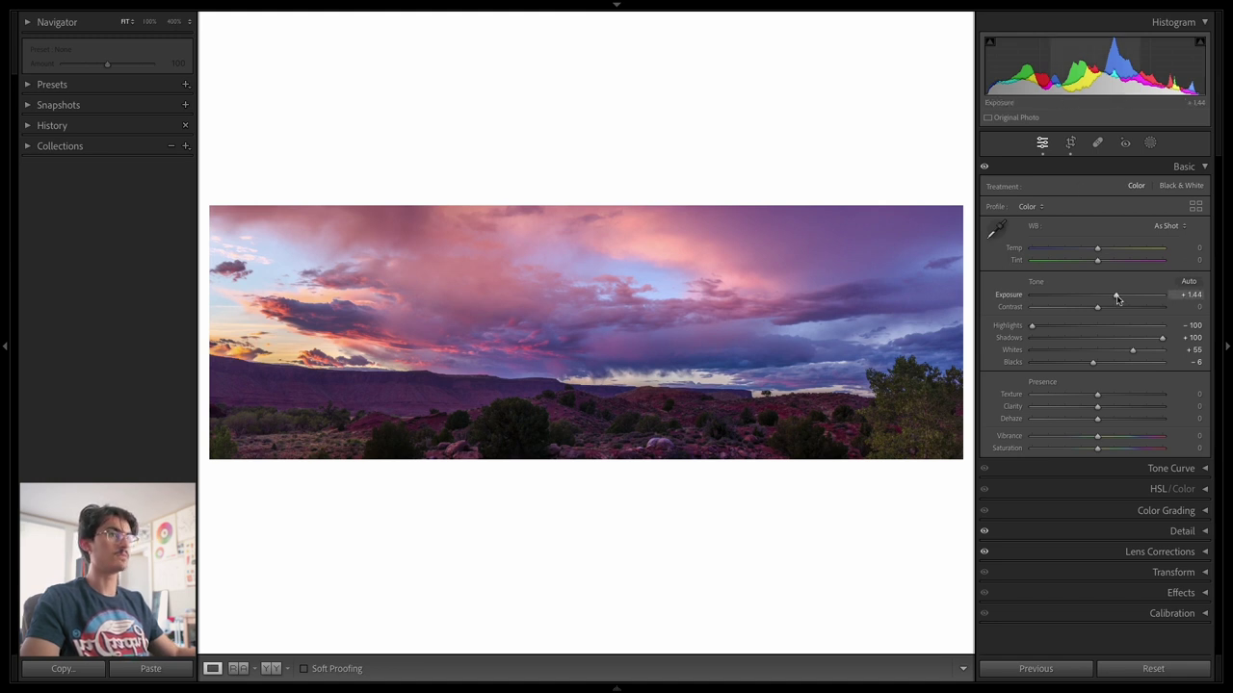
left_click_drag(1116, 297, 1104, 299)
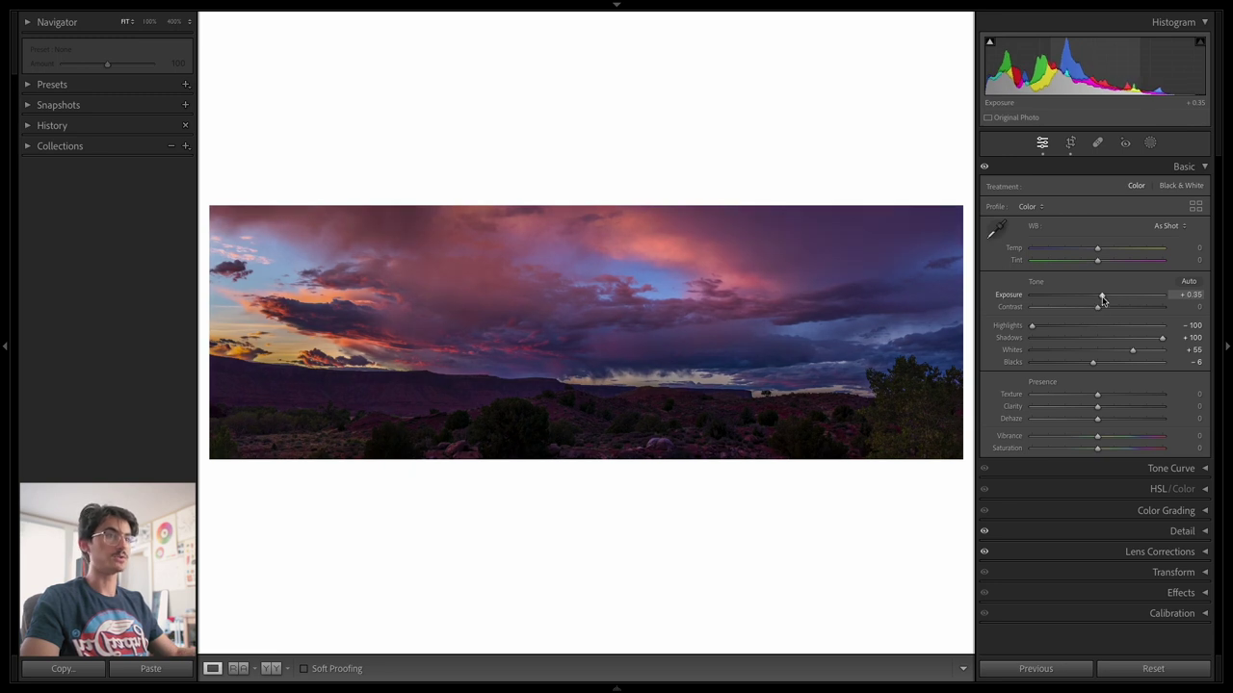
left_click_drag(1033, 328, 1109, 297)
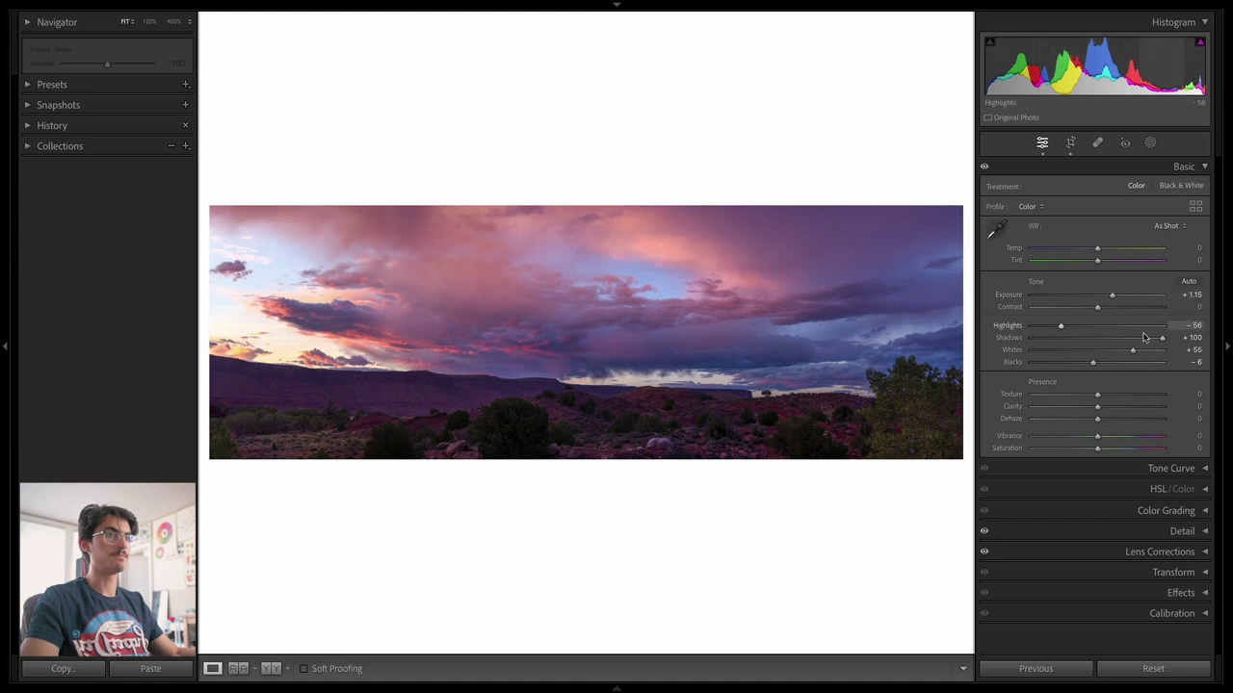
left_click_drag(1132, 352, 1114, 350)
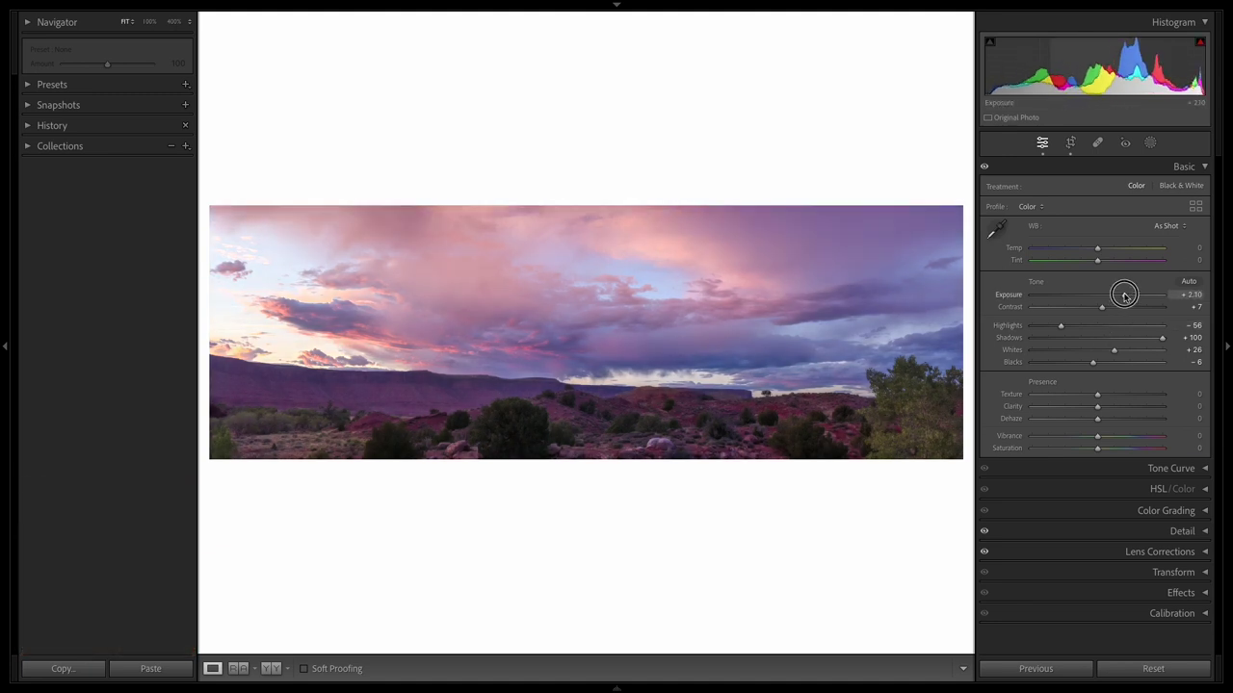
left_click_drag(1124, 294, 1122, 295)
left_click_drag(1060, 326, 1043, 326)
left_click_drag(1162, 338, 1127, 305)
left_click_drag(1043, 325, 1035, 325)
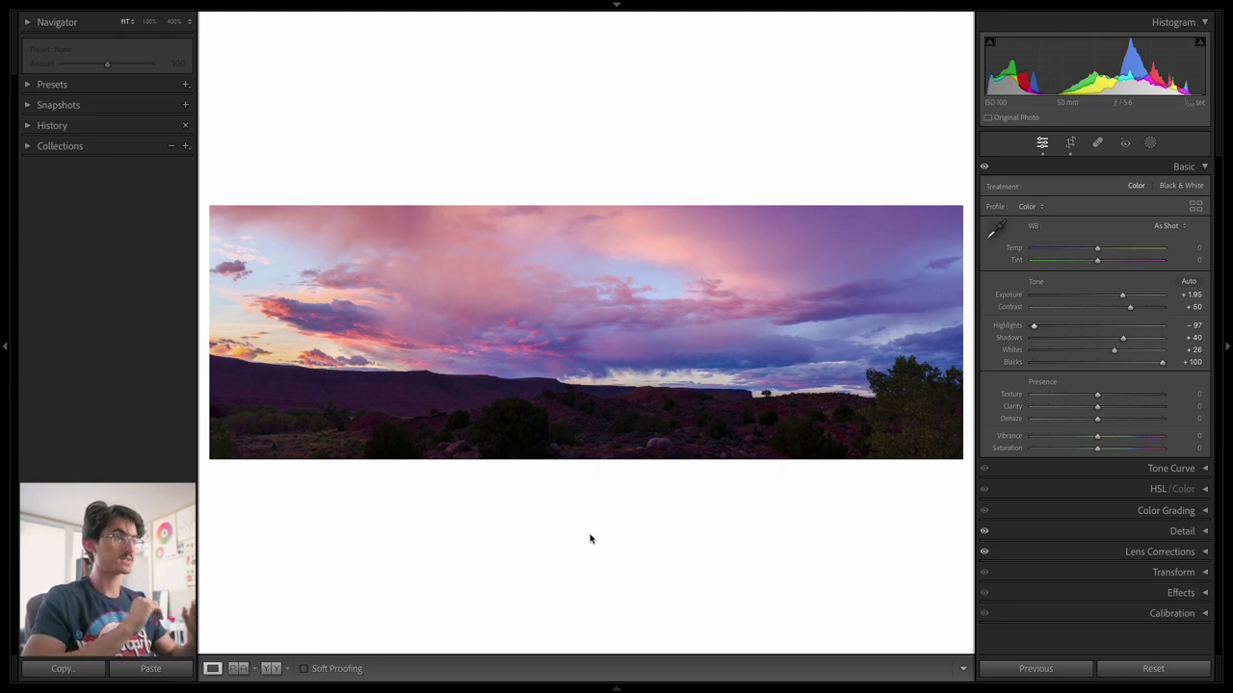
Draw a linear gradient mask over the foreground below the horizon and show its overlay
left_click(1156, 166)
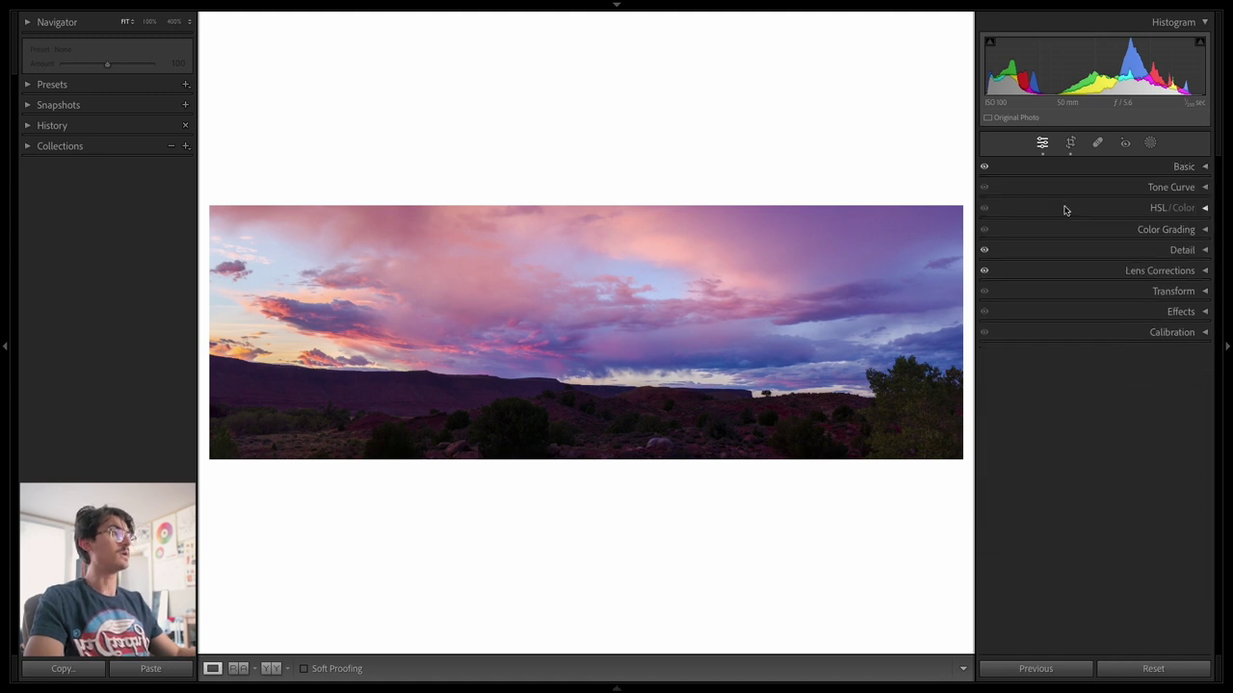
left_click(1153, 144)
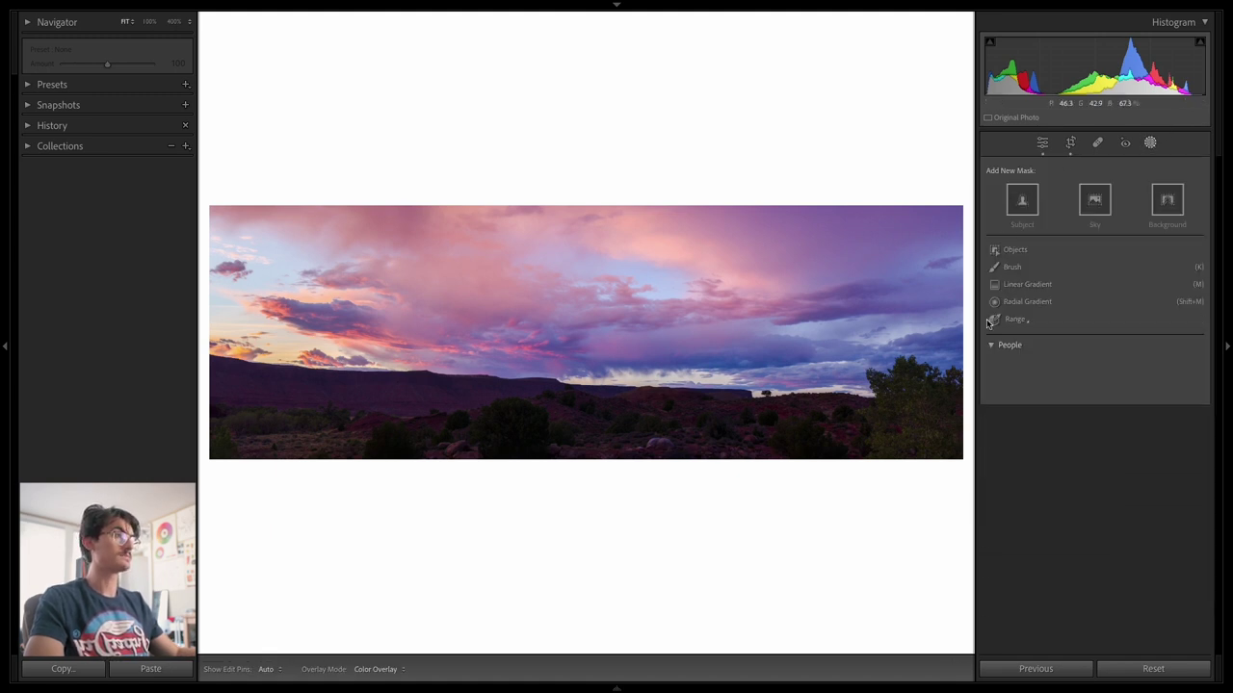
left_click(1031, 264)
left_click_drag(572, 479, 571, 373)
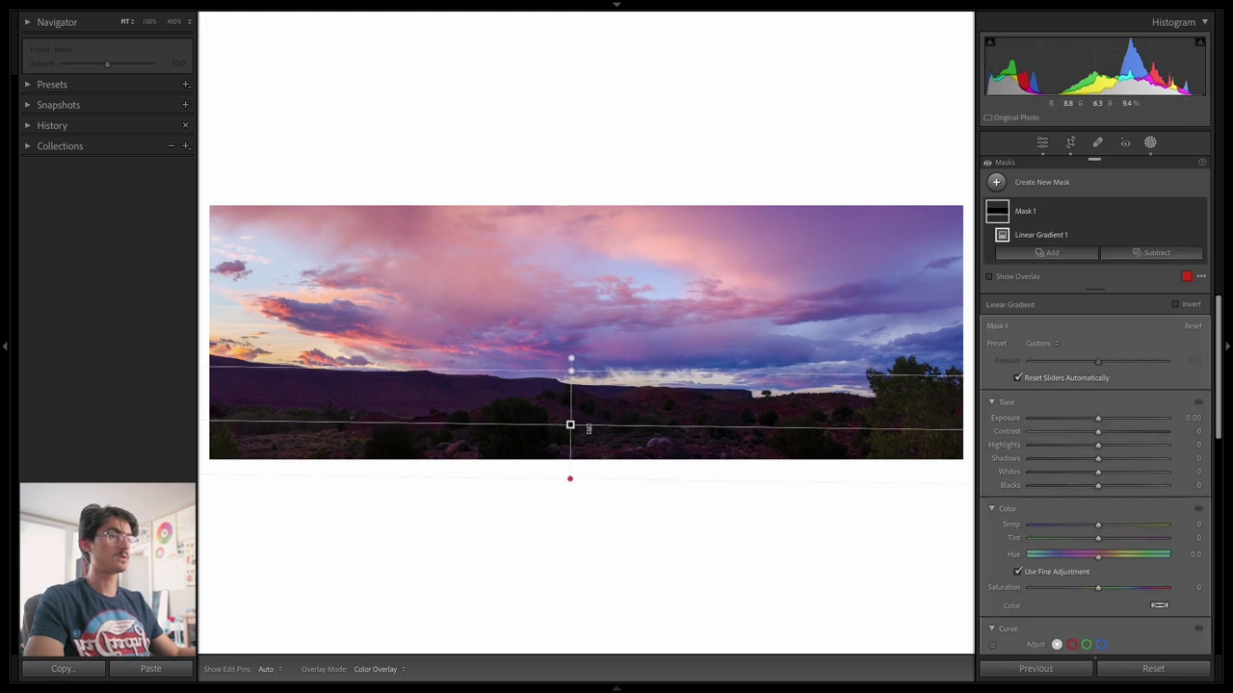
left_click_drag(569, 416, 569, 385)
left_click(1002, 276)
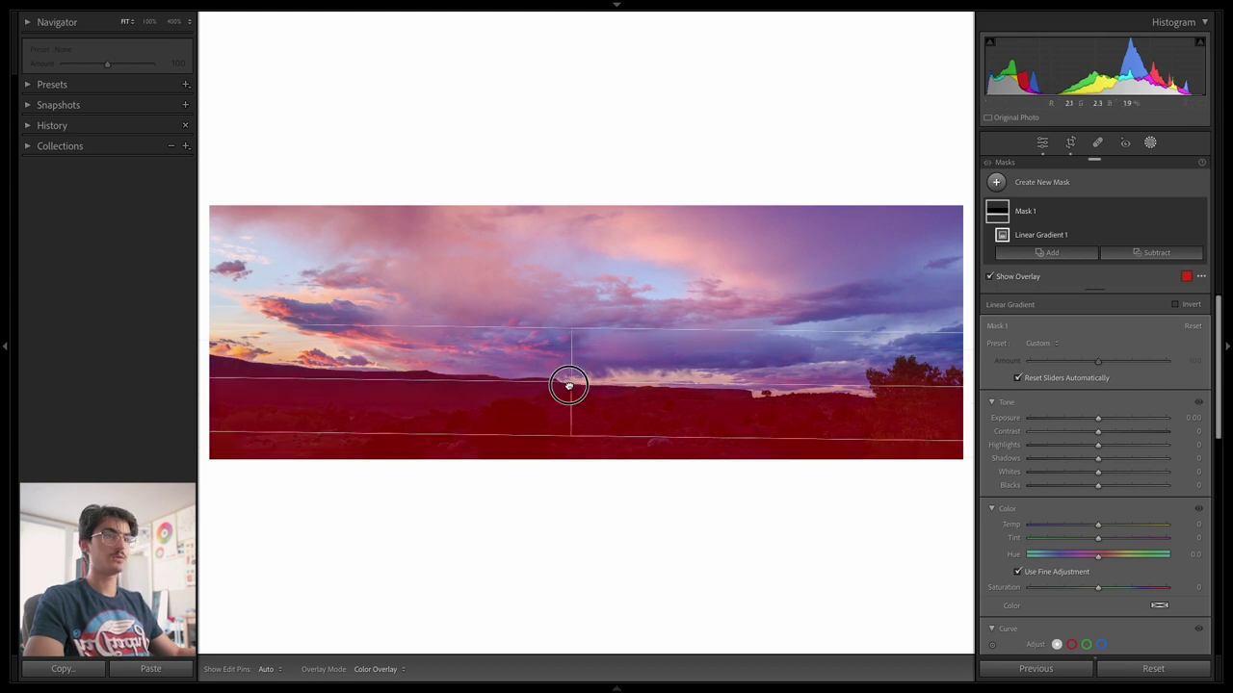
Intersect Mask 1 with a Luminance Range sampled from the foreground, narrowed to 0–33
left_click(1190, 211)
mouse_move(1146, 277)
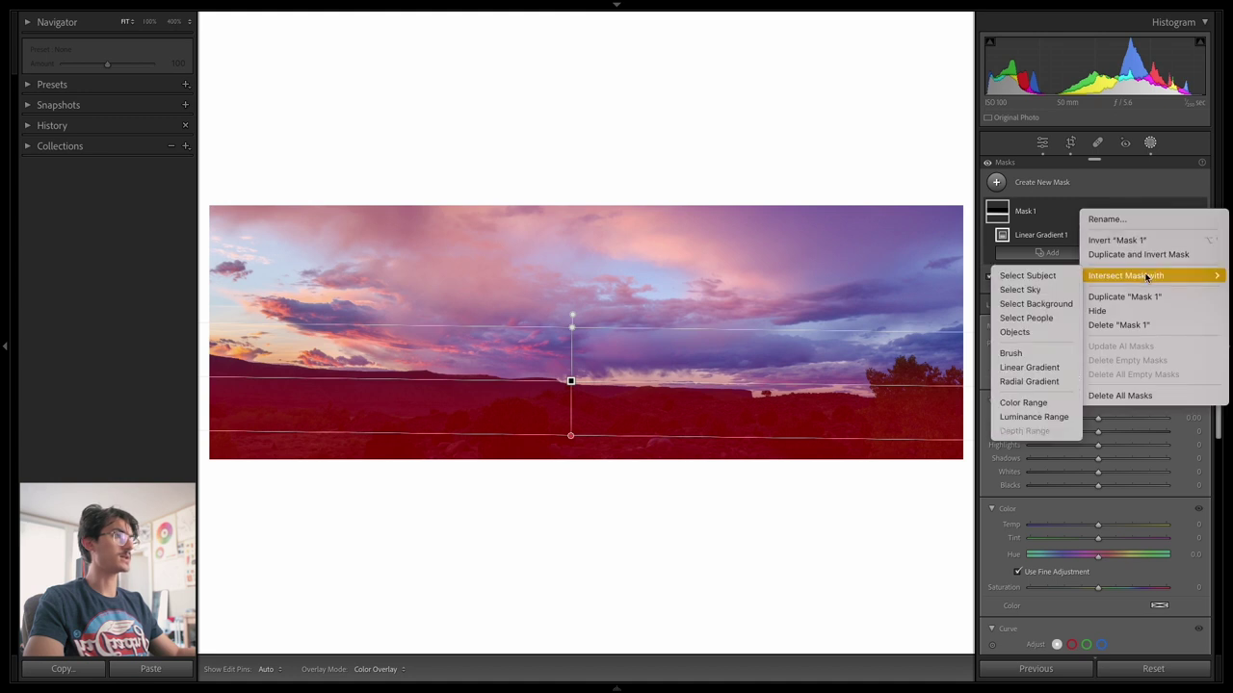
left_click(1022, 418)
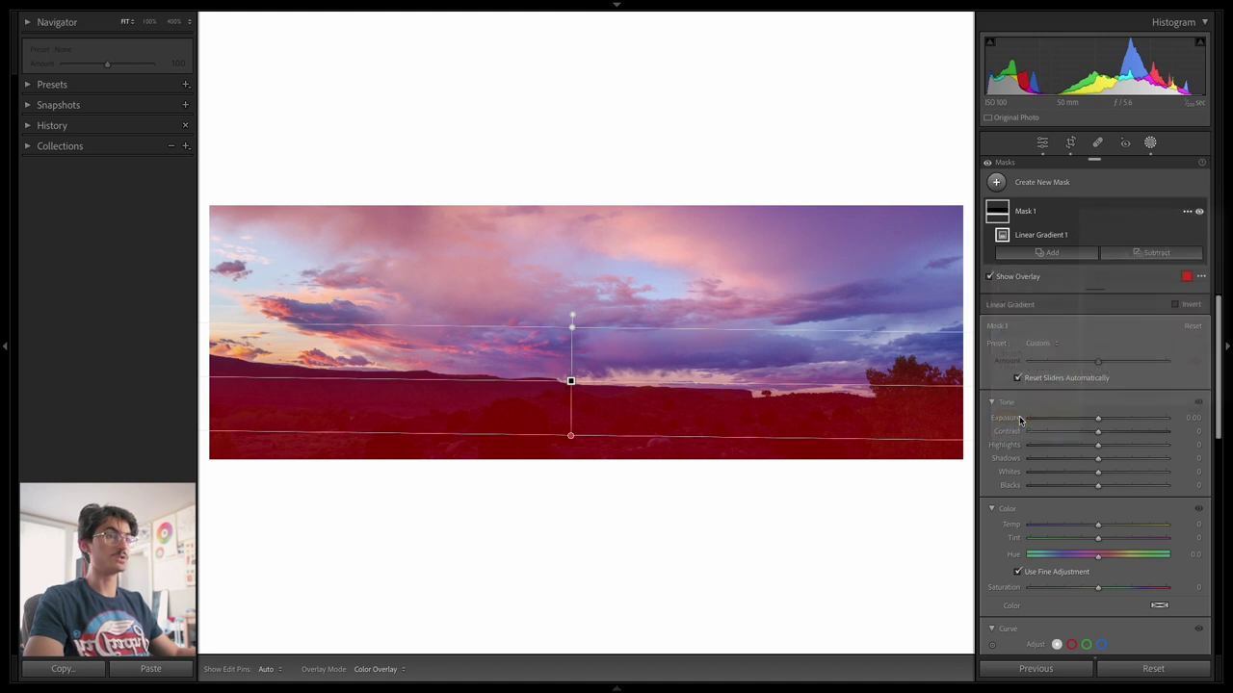
left_click(360, 390)
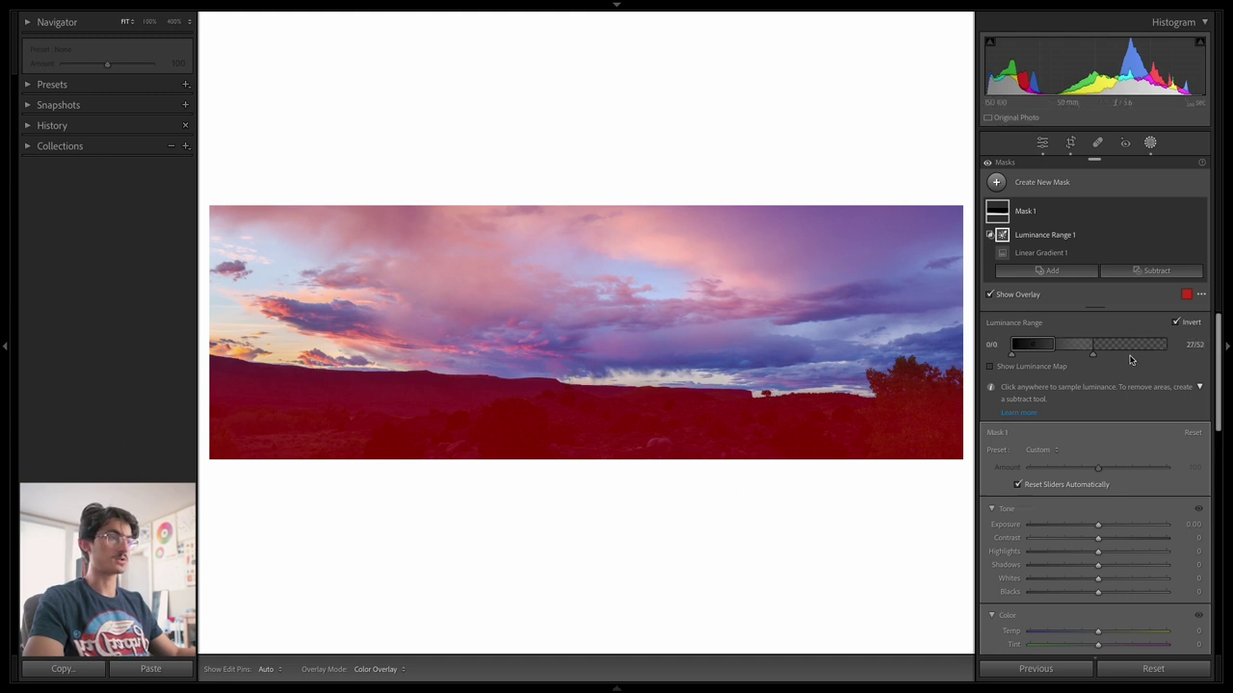
left_click_drag(1056, 347, 988, 344)
left_click_drag(1094, 356, 1063, 355)
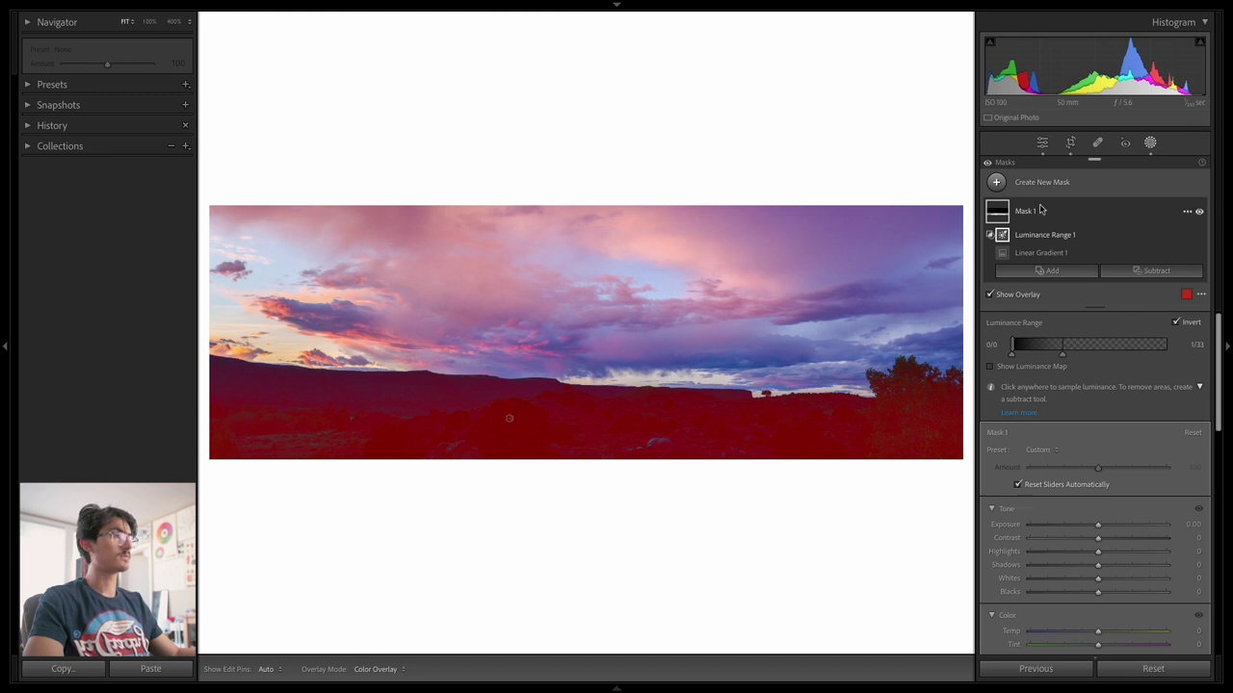
left_click(1009, 301)
Test and reset the mask's Exposure, then set its Shadows to about +17
key("z")
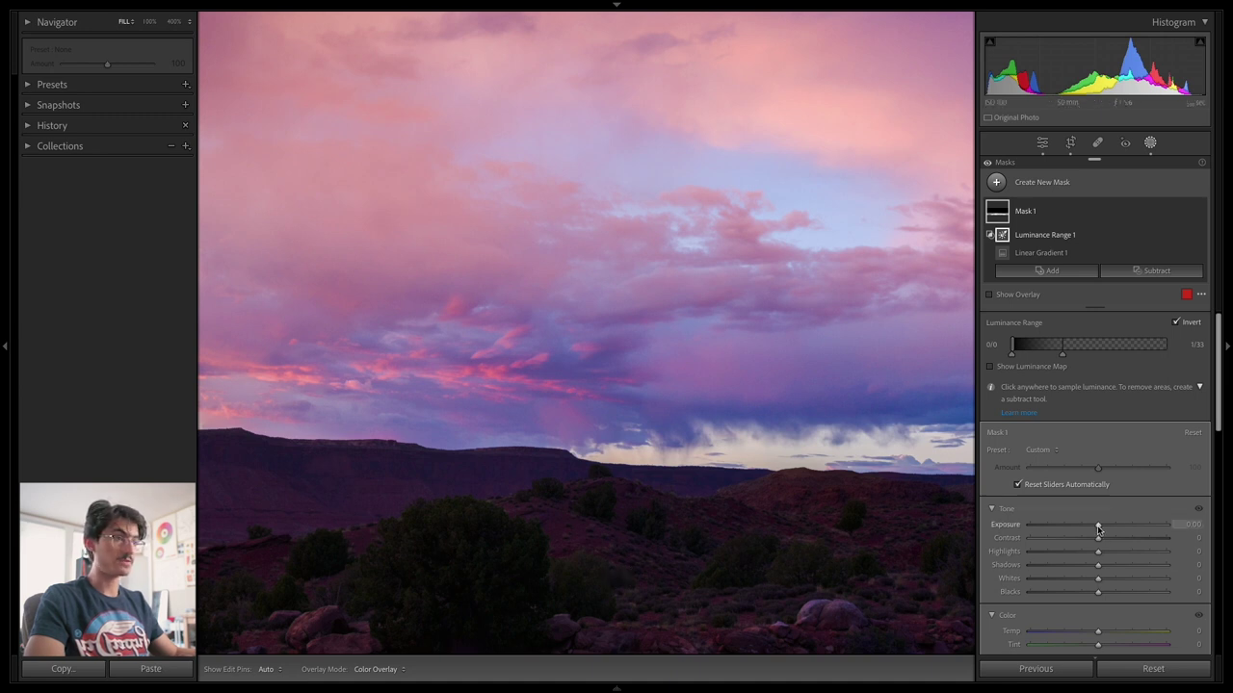
left_click_drag(1098, 529, 1216, 528)
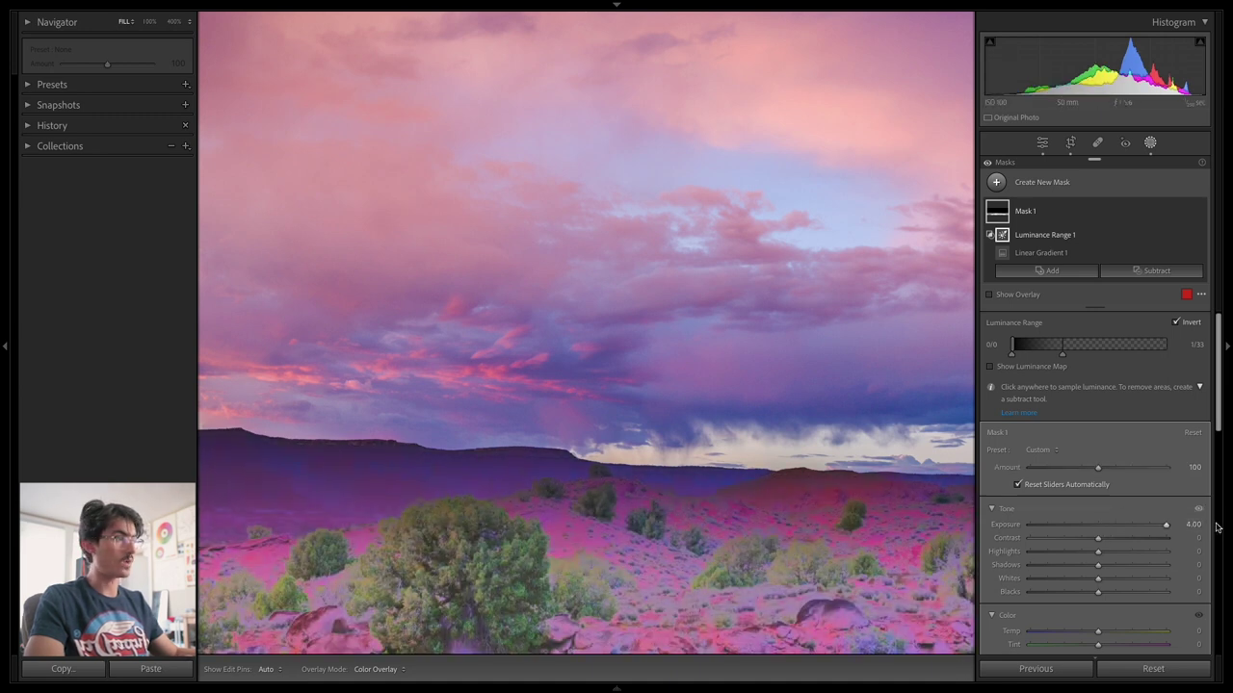
double_click(1168, 529)
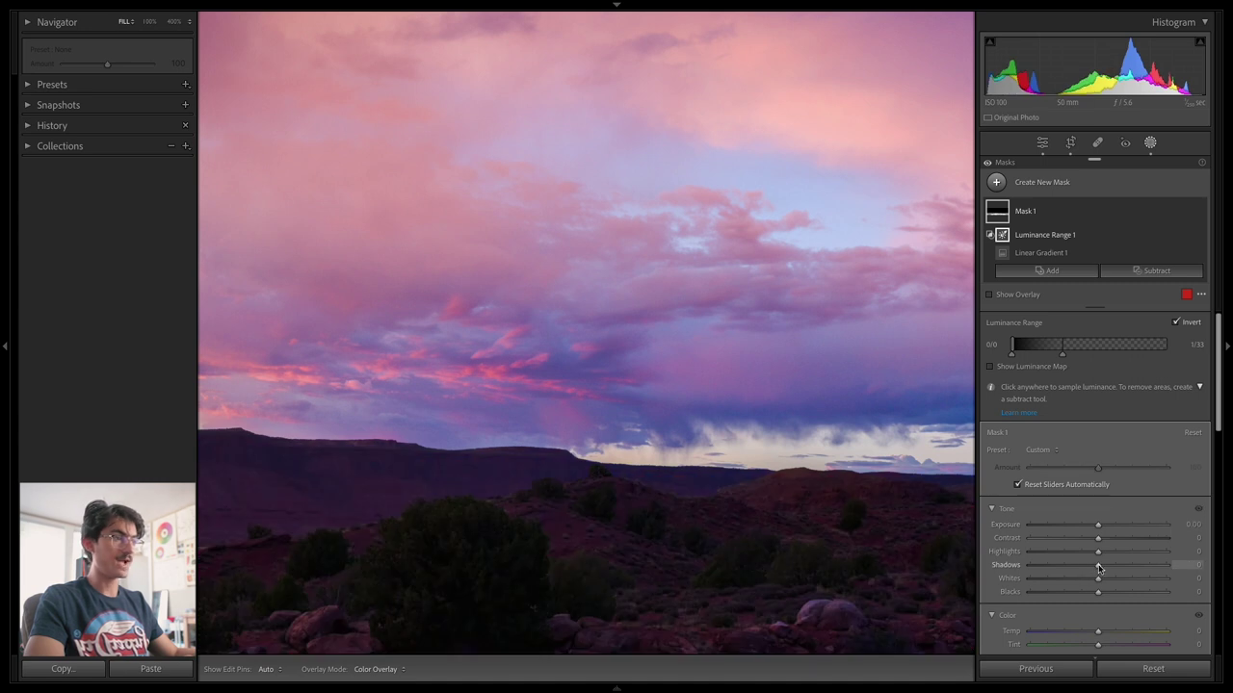
left_click_drag(1098, 567, 1202, 570)
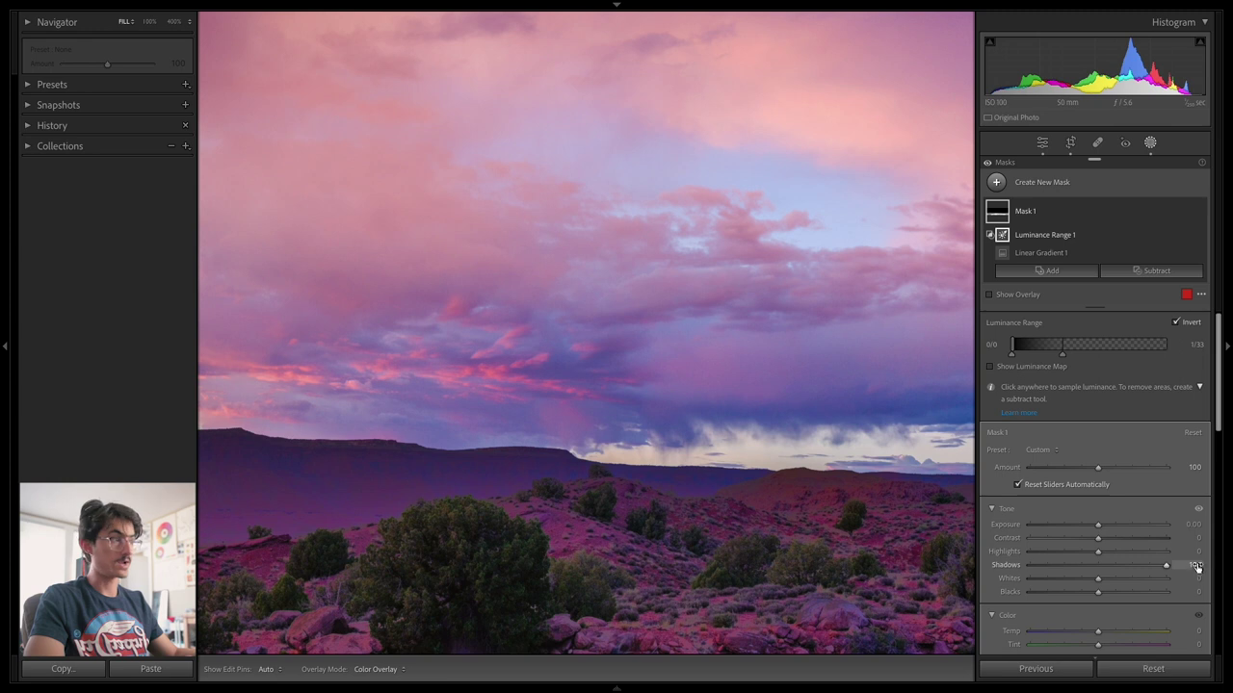
left_click_drag(1166, 571, 1109, 569)
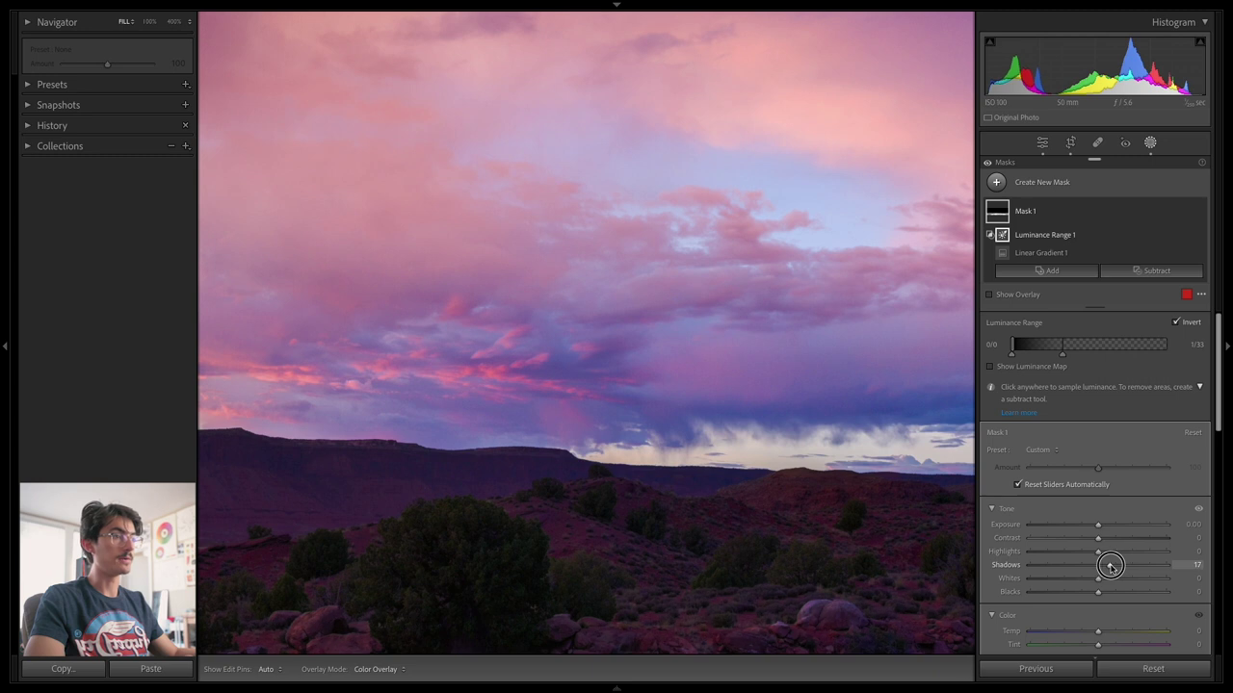
key("shift+w")
Check the edited foreground and mesa edge at 100%, then fit the panorama
left_click(501, 545)
left_click(500, 545)
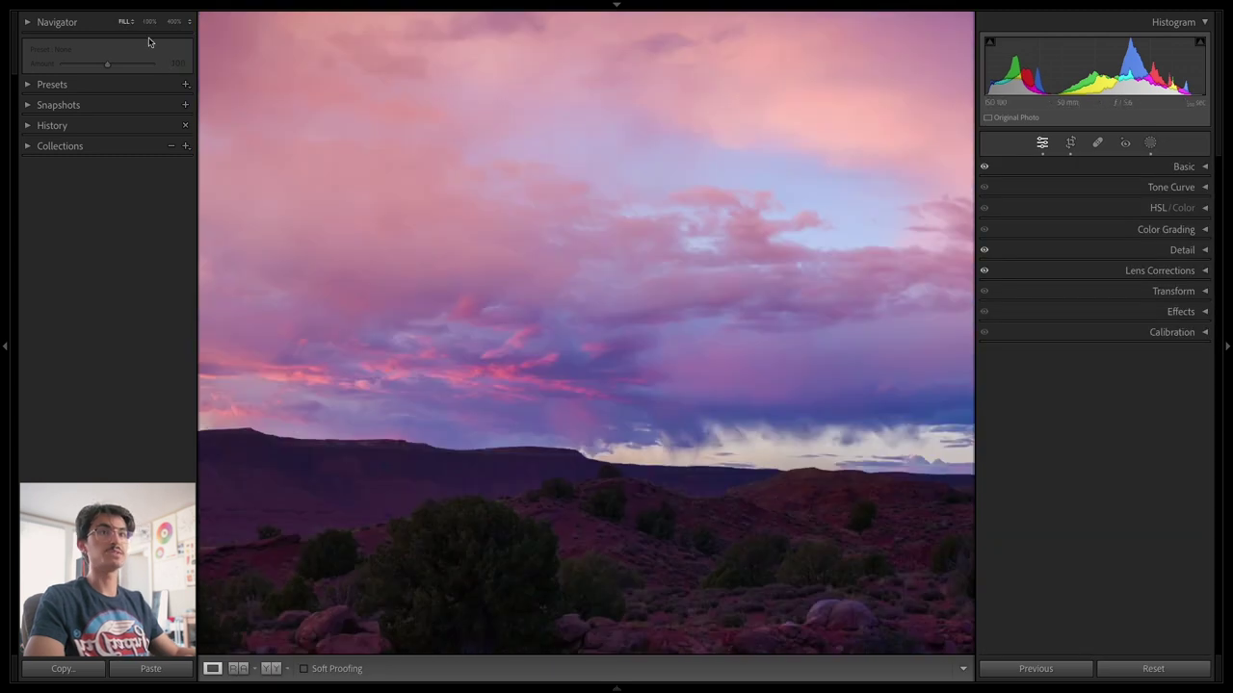
left_click(127, 21)
left_click(129, 39)
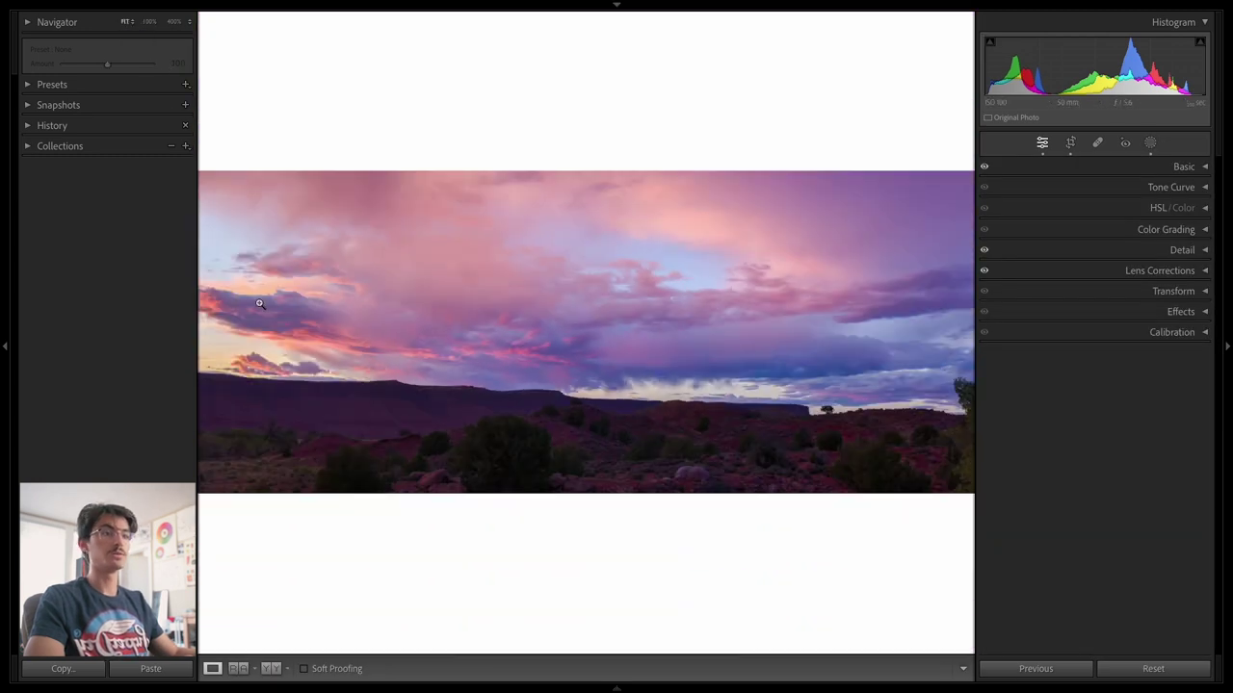
left_click_drag(315, 377, 529, 490)
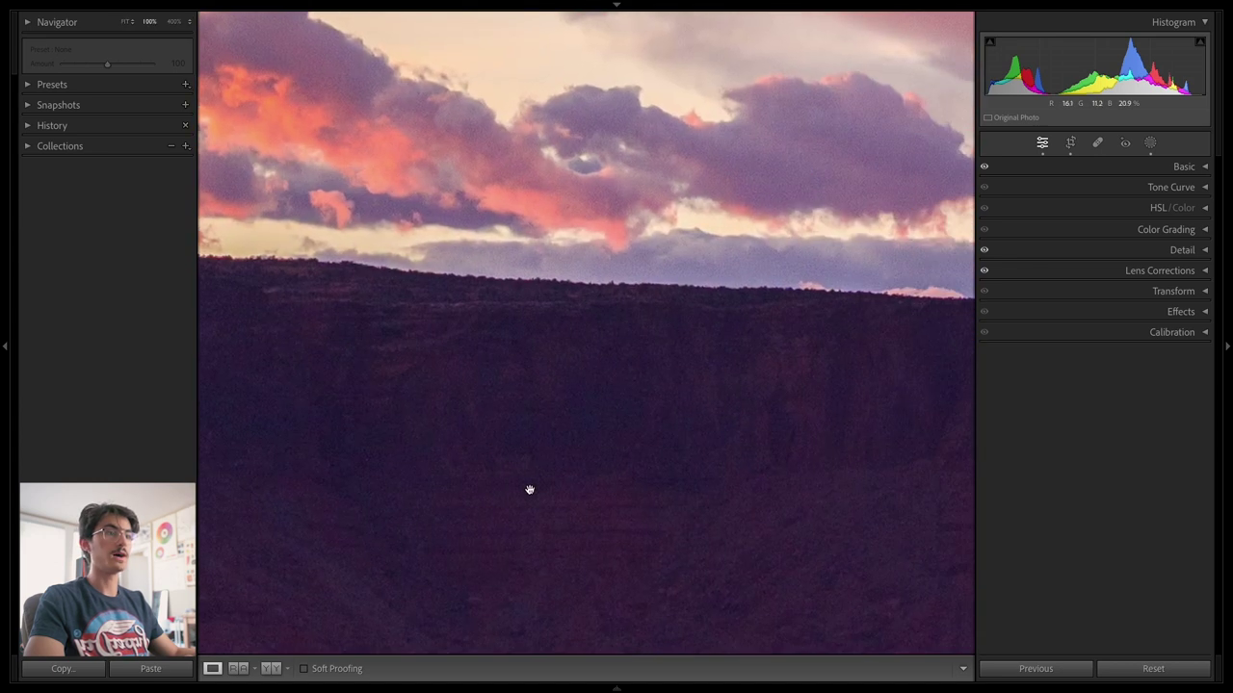
left_click(529, 490)
Inspect the right-hand trees and sky edge up close before returning to full view
left_click(895, 426)
left_click_drag(900, 415, 641, 586)
left_click(510, 330)
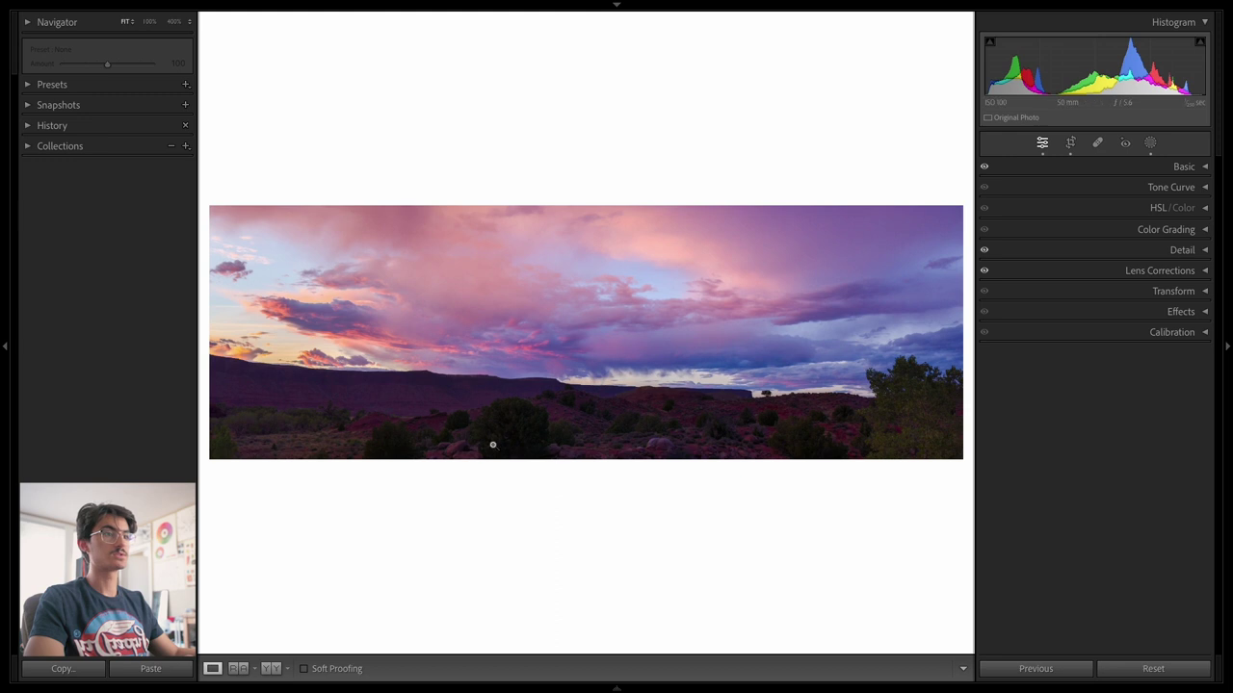
left_click_drag(492, 444, 298, 459)
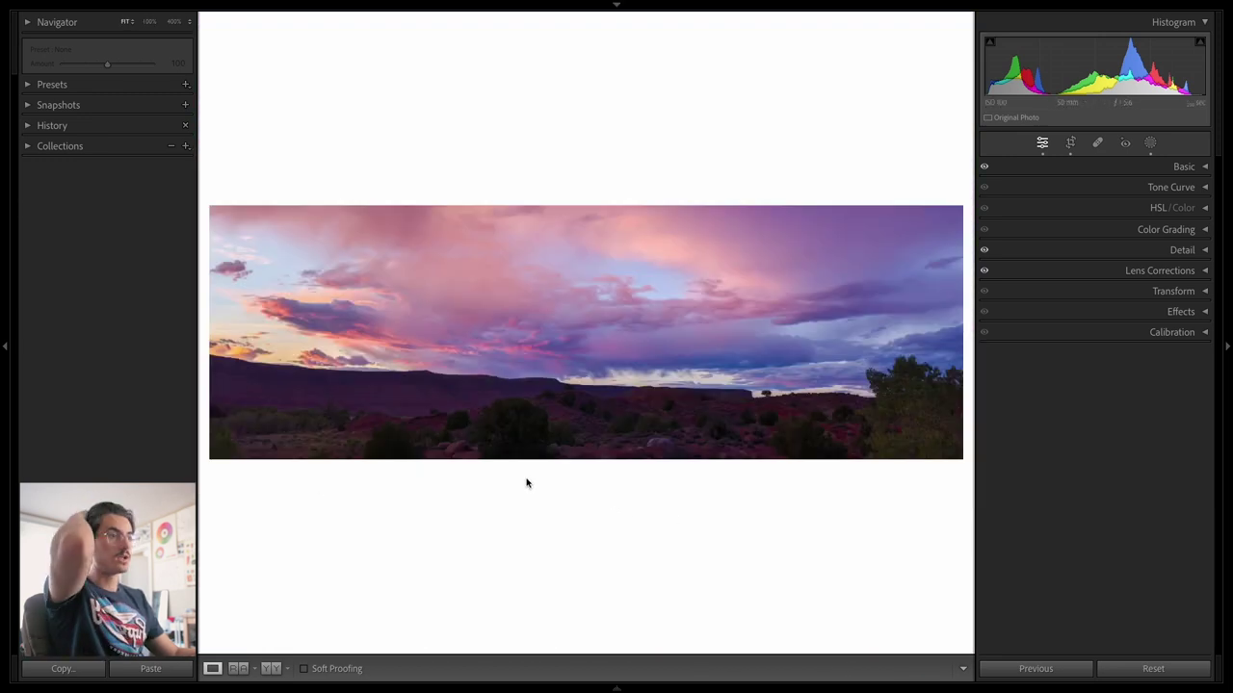
left_click(1189, 171)
Add Mask 2, a linear gradient rising from below the horizon, at Exposure +0.56
left_click(1150, 143)
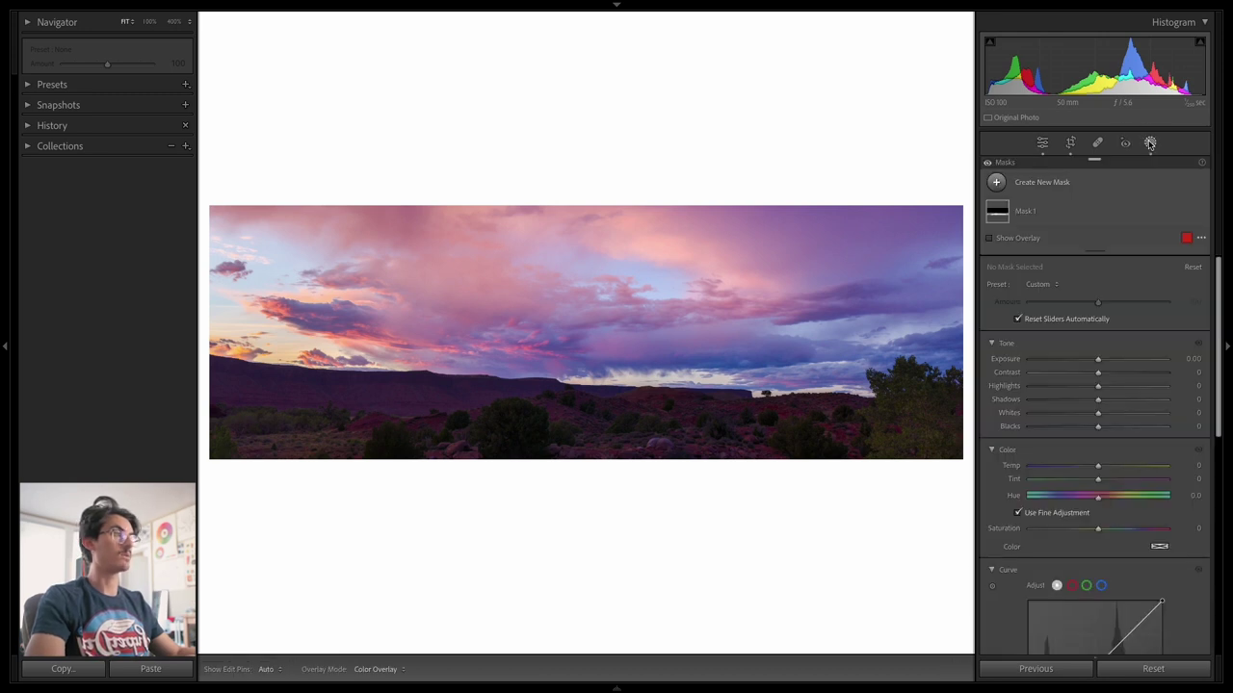
left_click(1023, 189)
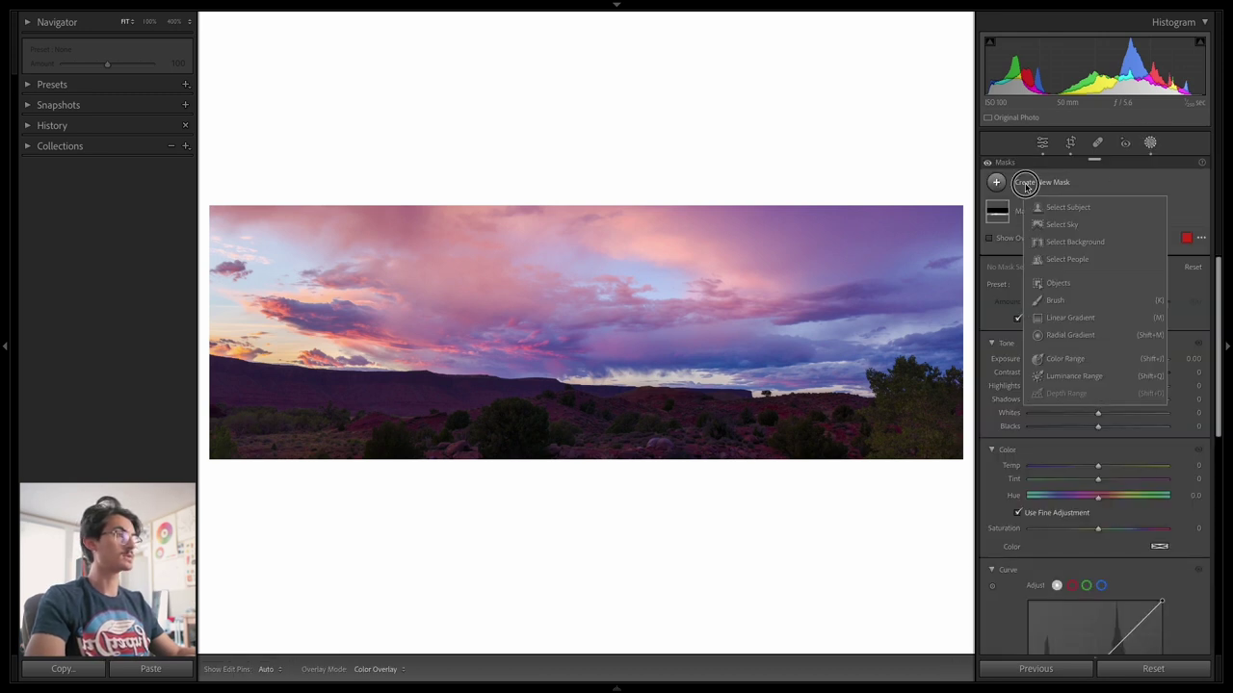
left_click(1054, 318)
left_click_drag(549, 500, 552, 358)
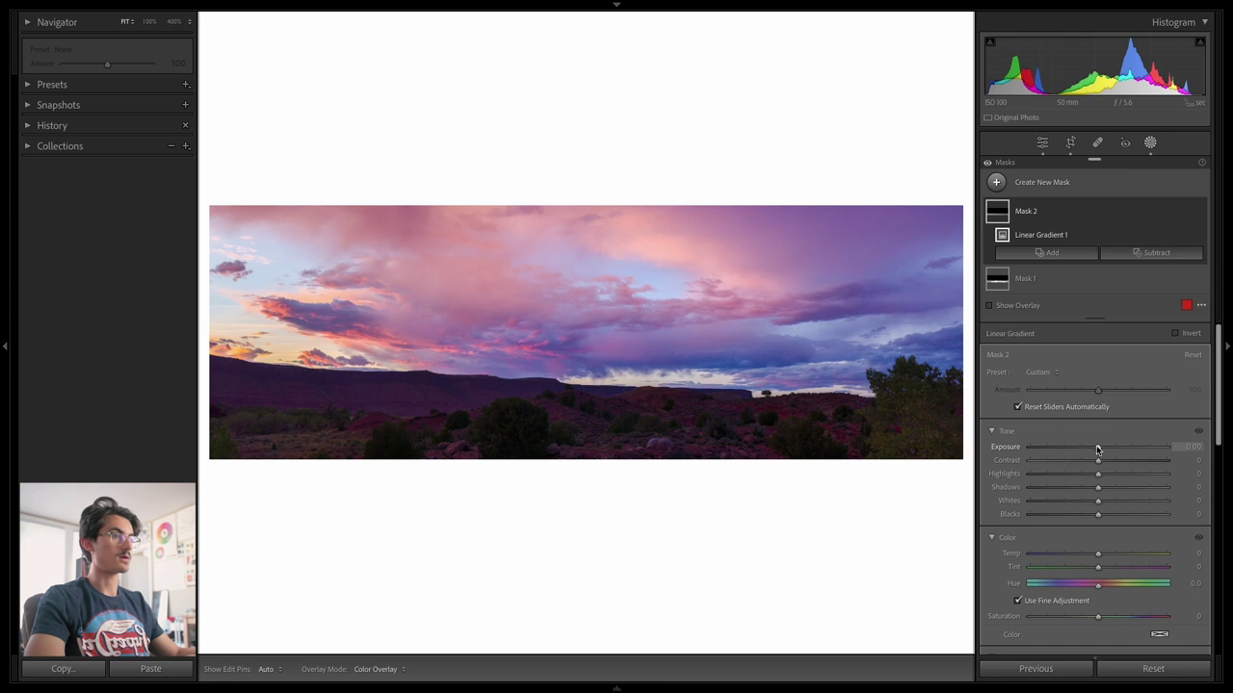
mouse_move(1096, 450)
left_mouse_down()
mouse_move(1122, 448)
mouse_move(1107, 451)
left_mouse_up()
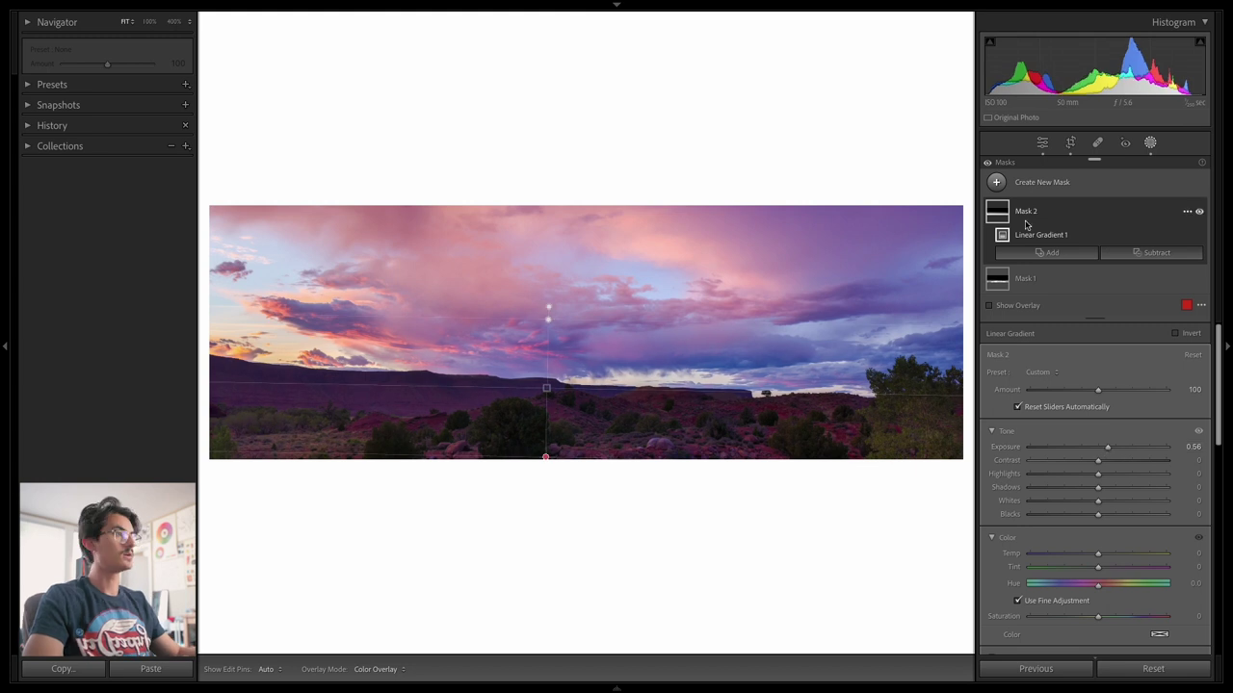
Lower Mask 1's Amount to 46 and deselect it
left_click(1031, 277)
left_click_drag(1098, 369, 1060, 369)
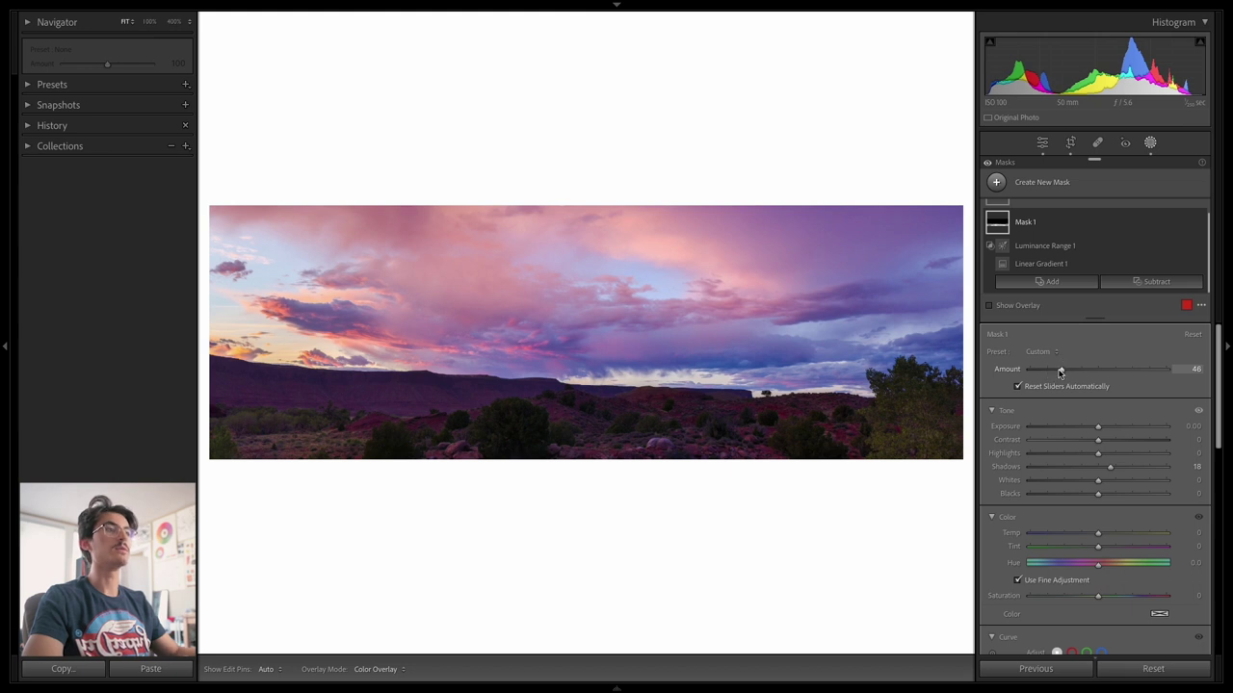
key("Escape")
key("shift+w")
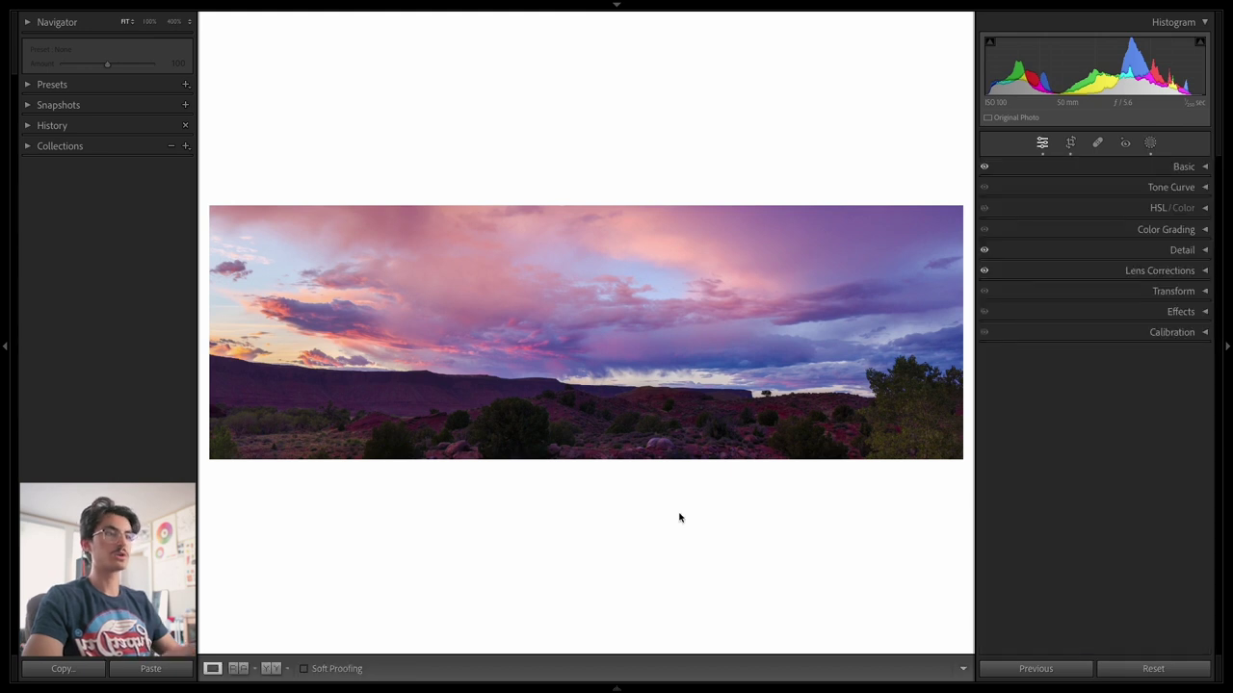
left_click(418, 446)
left_click_drag(366, 418, 741, 454)
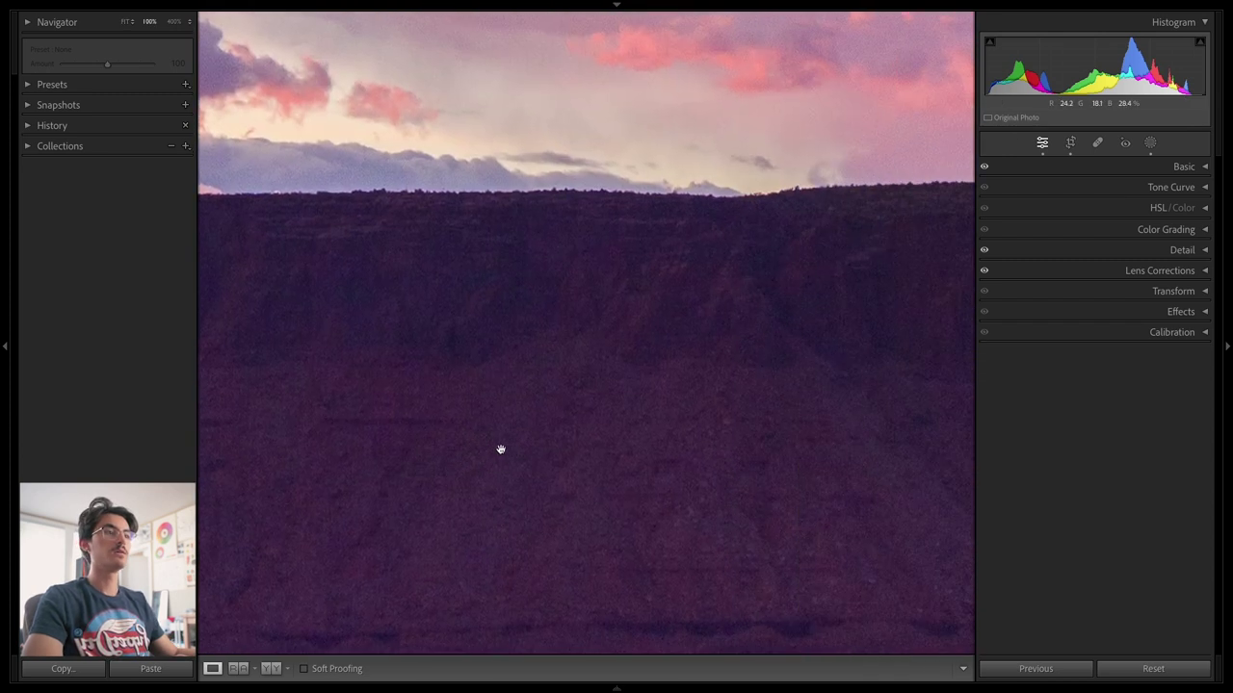
left_click(500, 449)
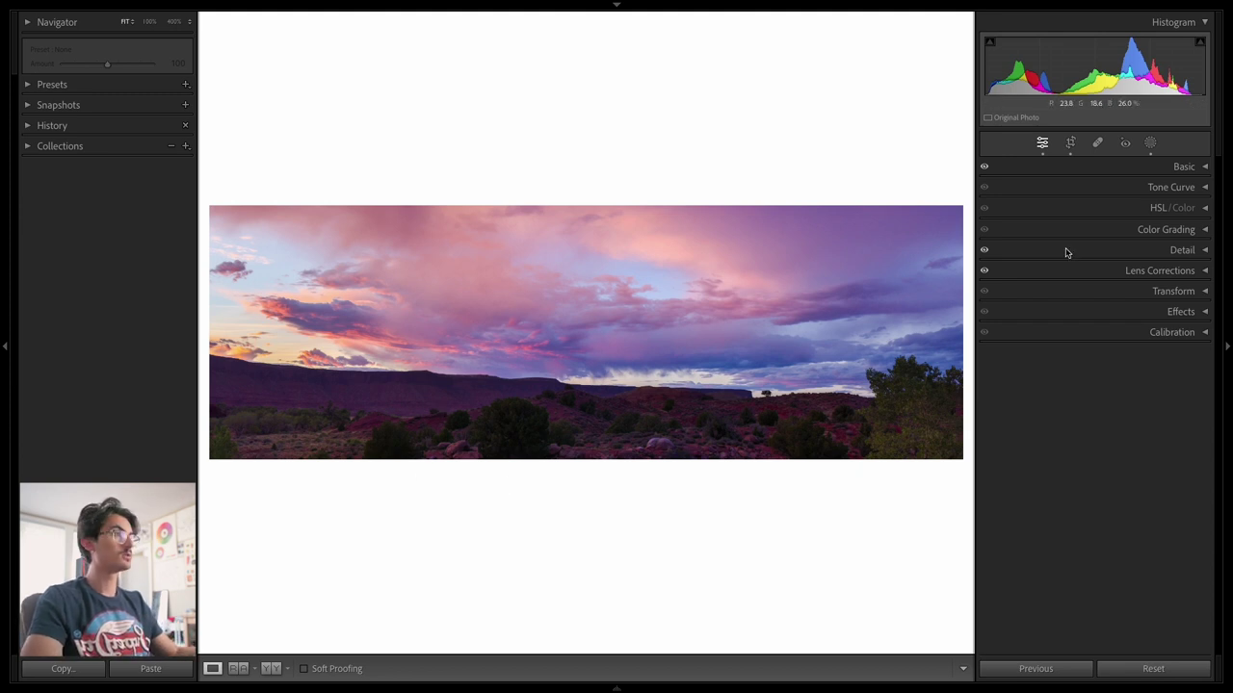
key("k")
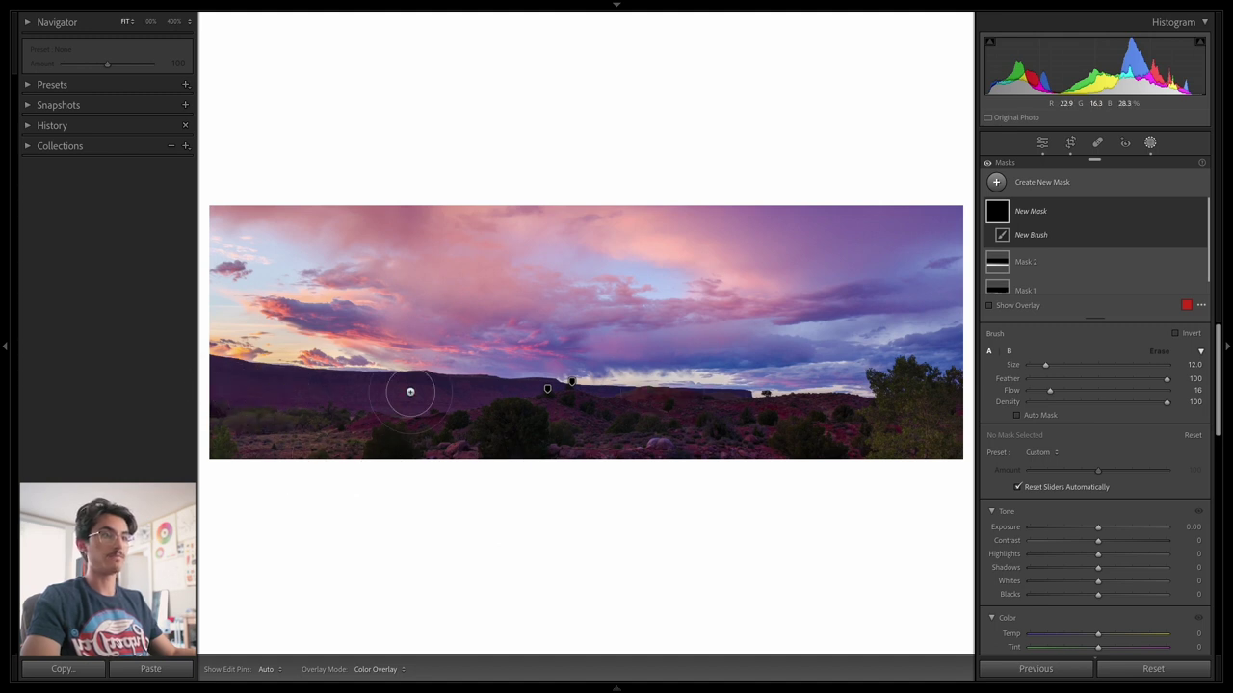
Paint Mask 3 over the lower-left foreground at flow 9, then reopen Masking with nothing selected
key("h")
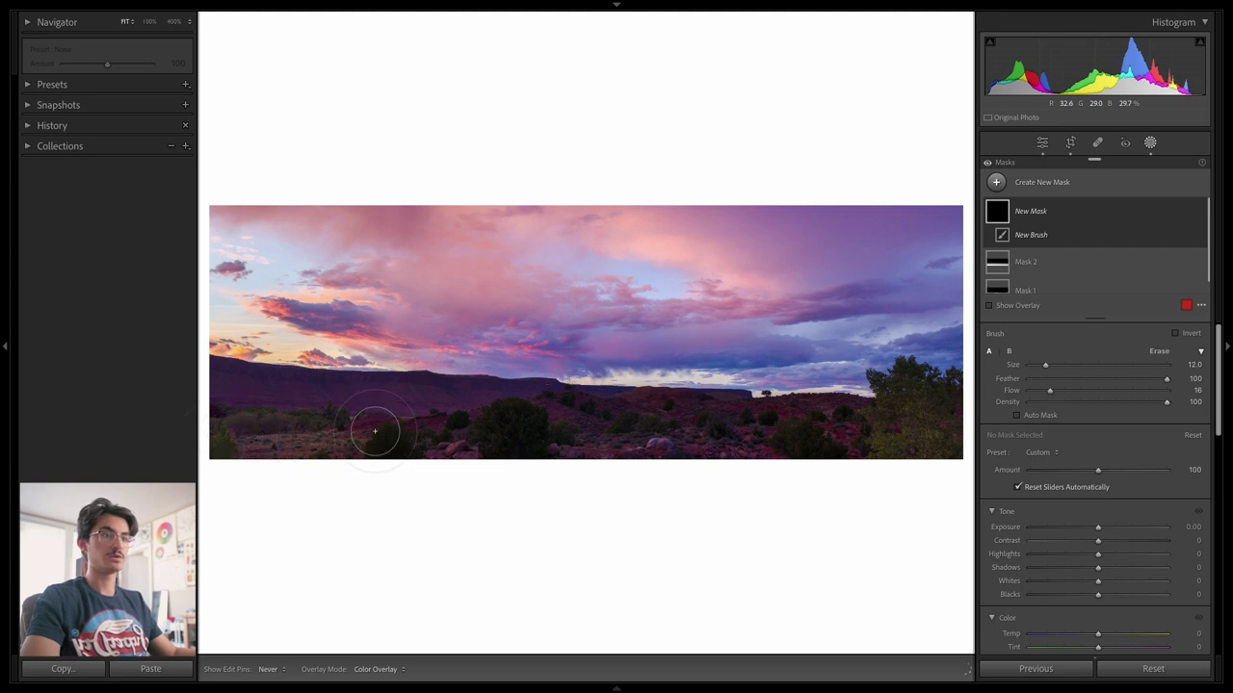
left_click_drag(457, 435, 471, 458)
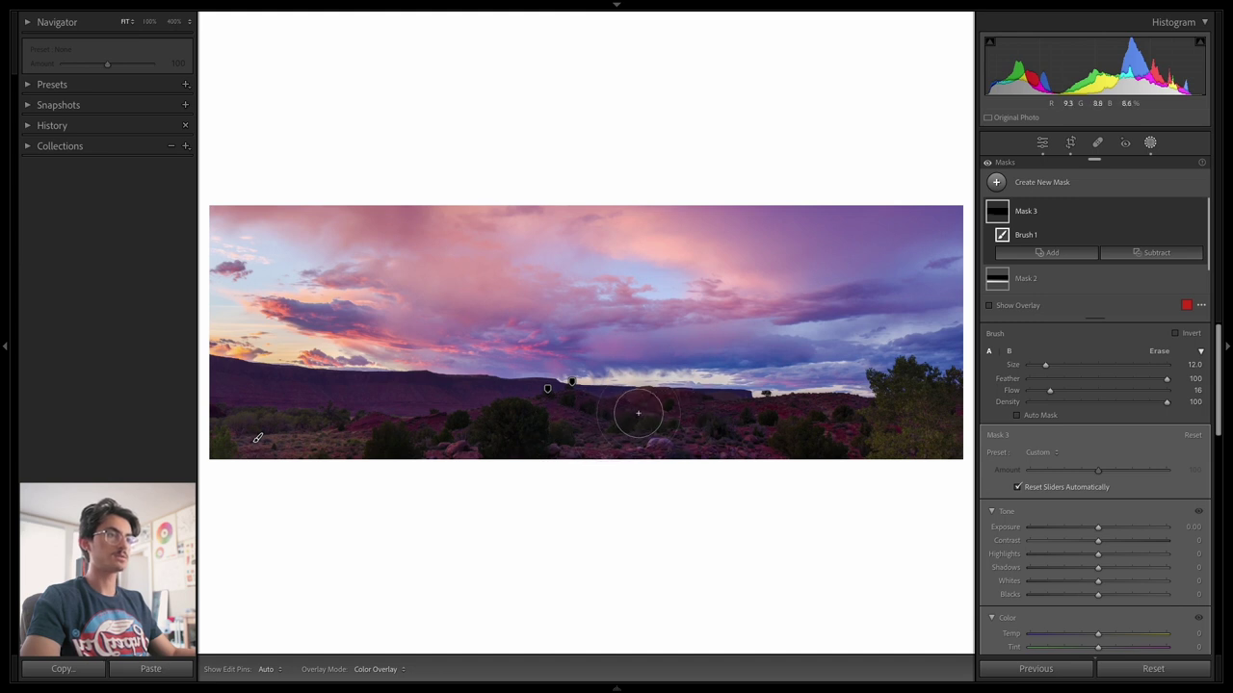
key("o")
scroll(282, 424, "up", 3)
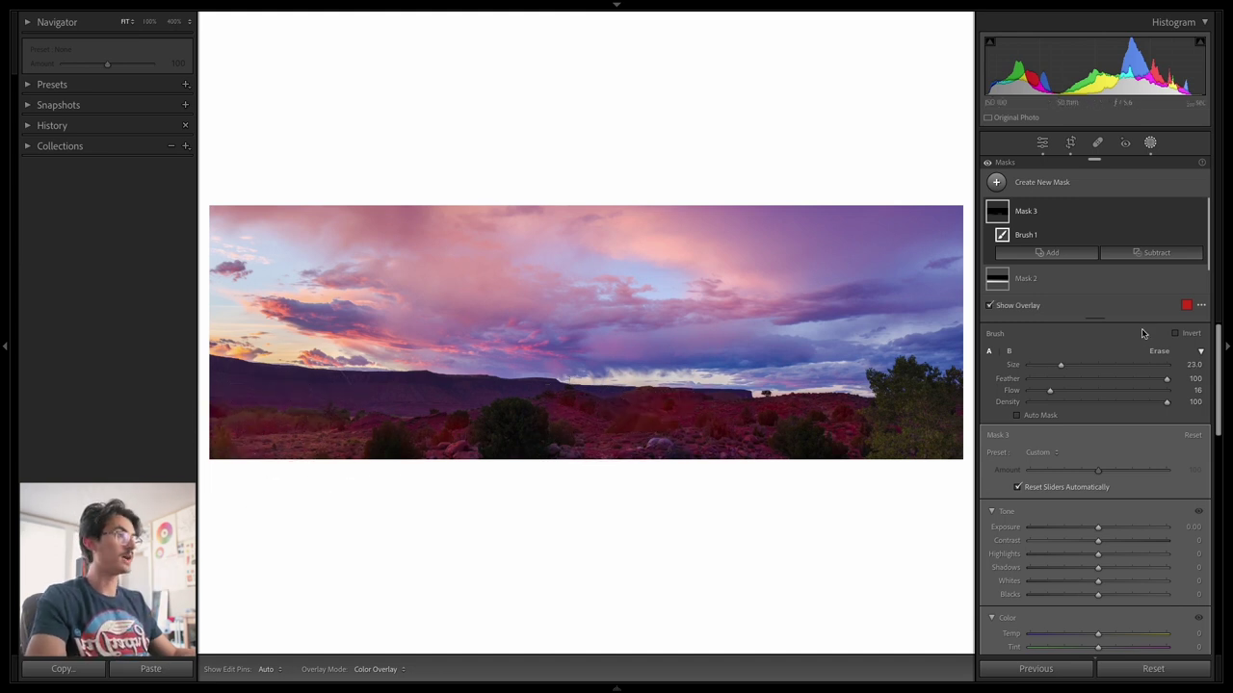
left_click_drag(1048, 393, 1040, 392)
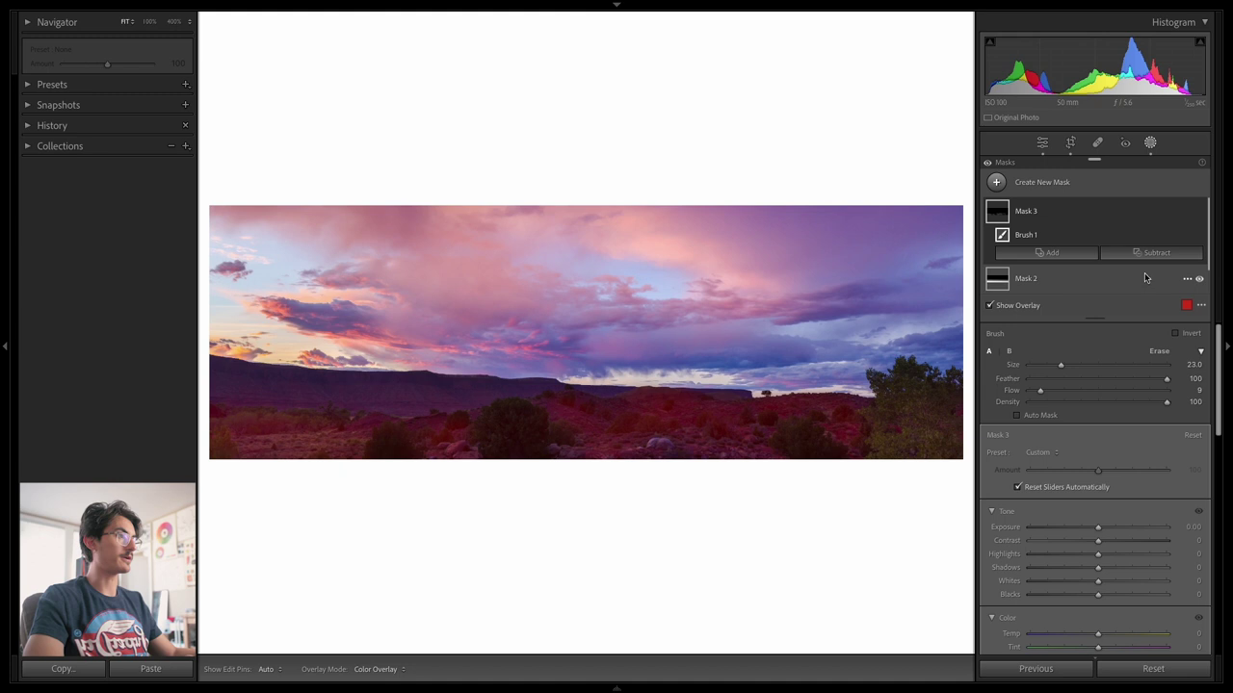
left_click(1150, 143)
left_click(1151, 145)
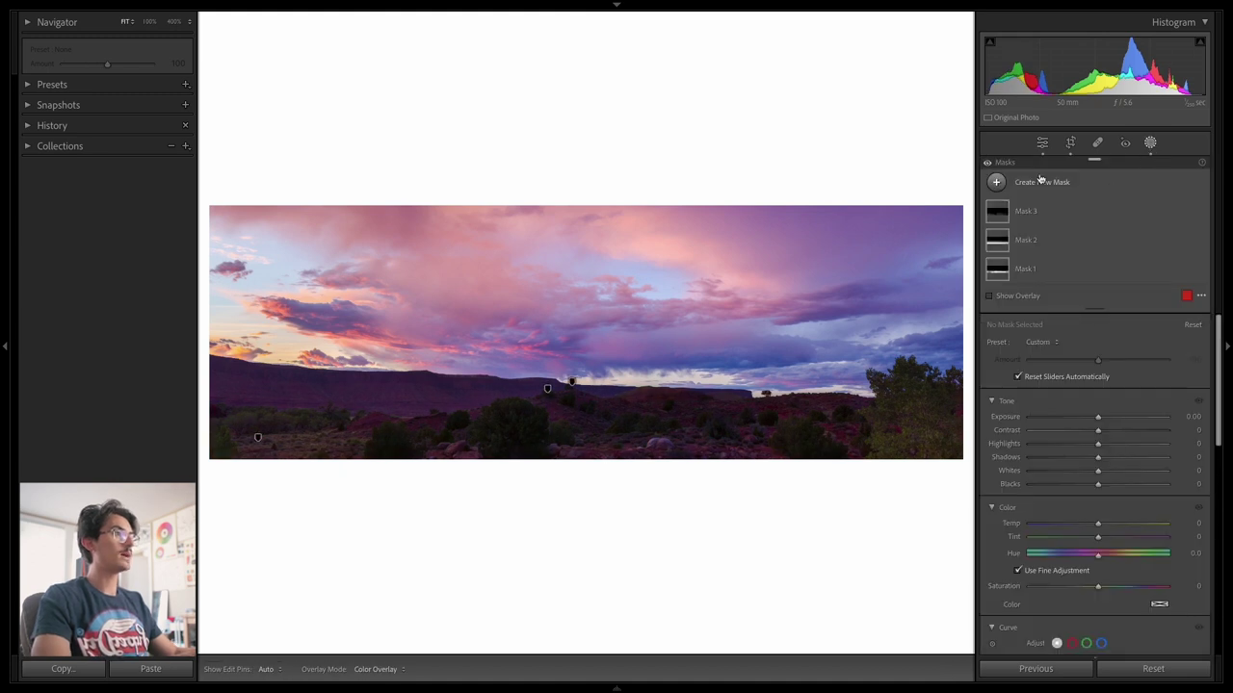
Create a new brush mask and paint it along the cliff ridge
left_click(1040, 180)
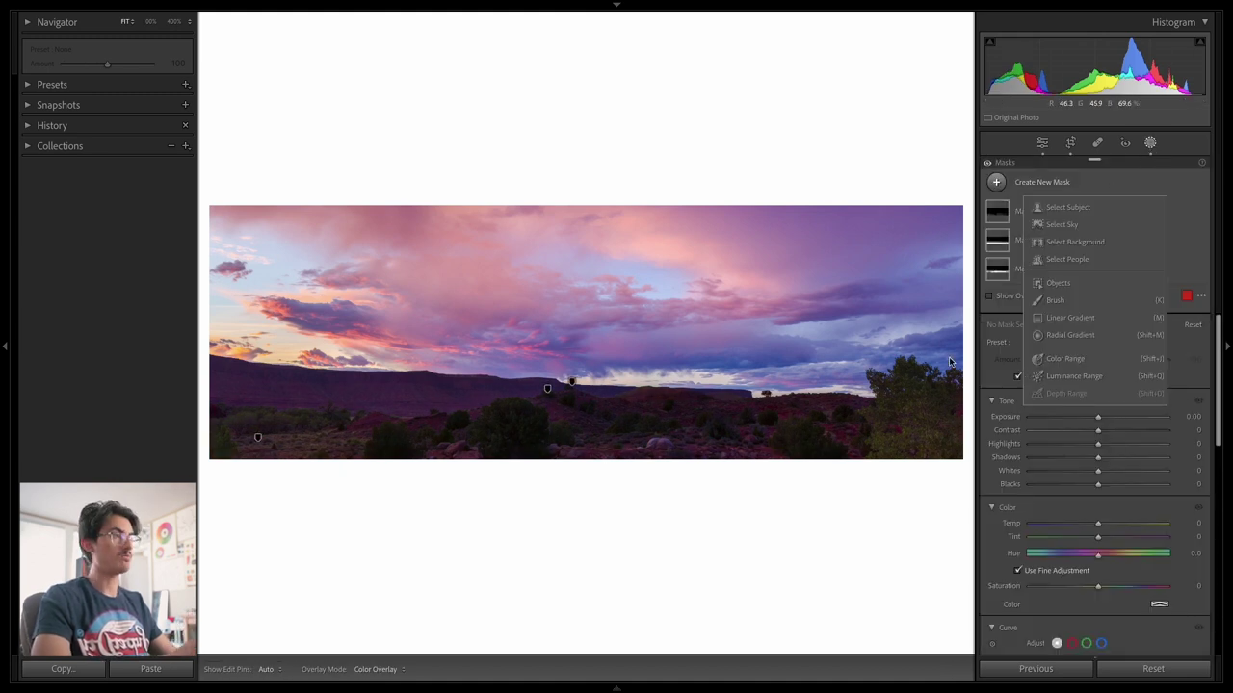
left_click(1060, 301)
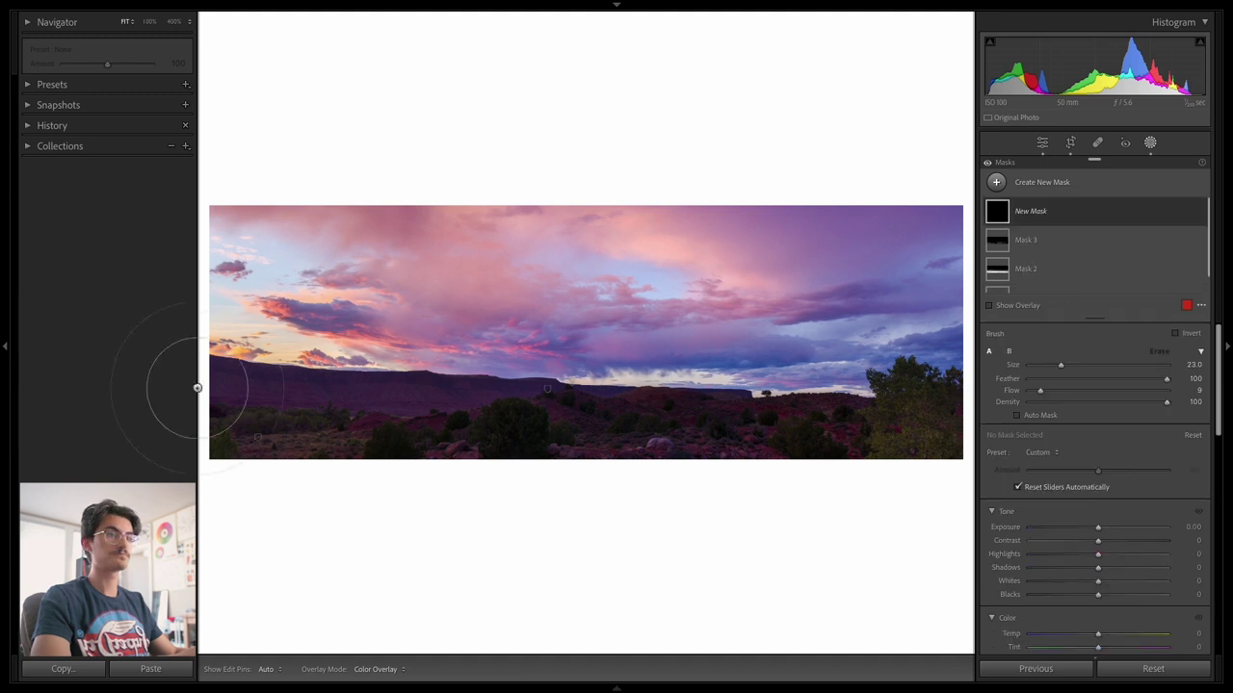
key("h")
mouse_move(237, 384)
left_mouse_down()
mouse_move(298, 385)
mouse_move(257, 385)
left_mouse_up()
key("o")
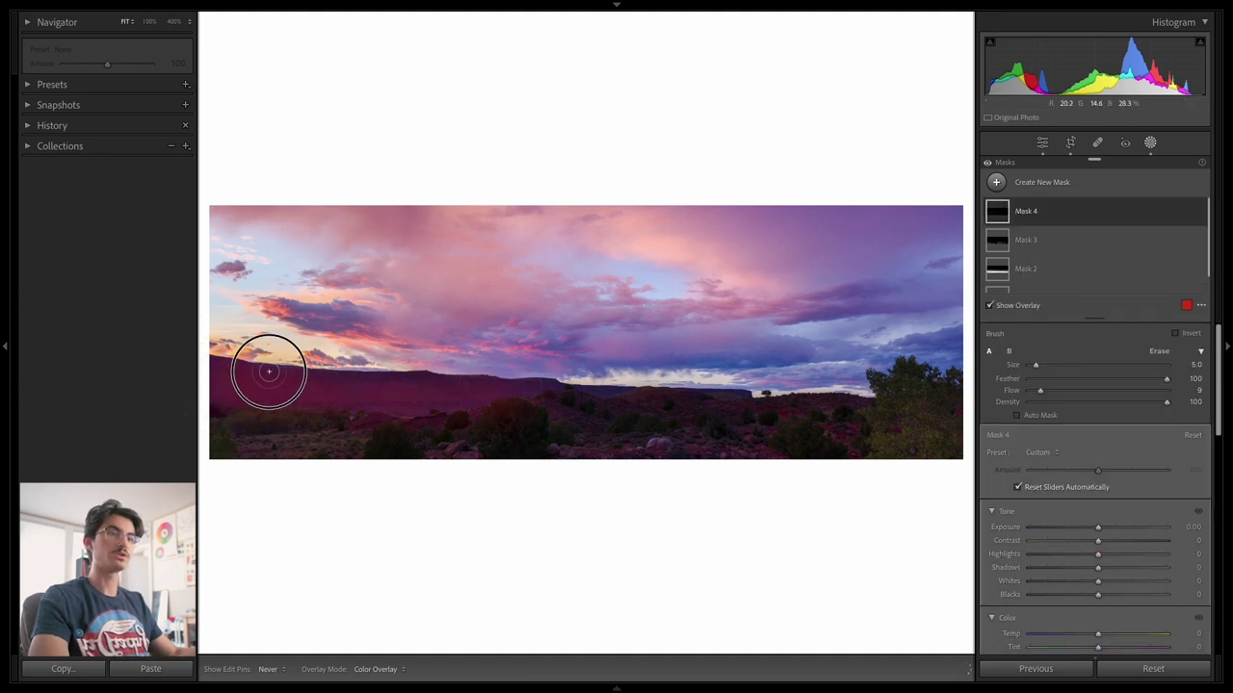
mouse_move(275, 371)
left_mouse_down()
mouse_move(423, 378)
mouse_move(202, 379)
mouse_move(268, 382)
mouse_move(287, 397)
mouse_move(228, 396)
mouse_move(250, 405)
mouse_move(223, 409)
mouse_move(235, 409)
mouse_move(204, 376)
left_mouse_up()
key("[")
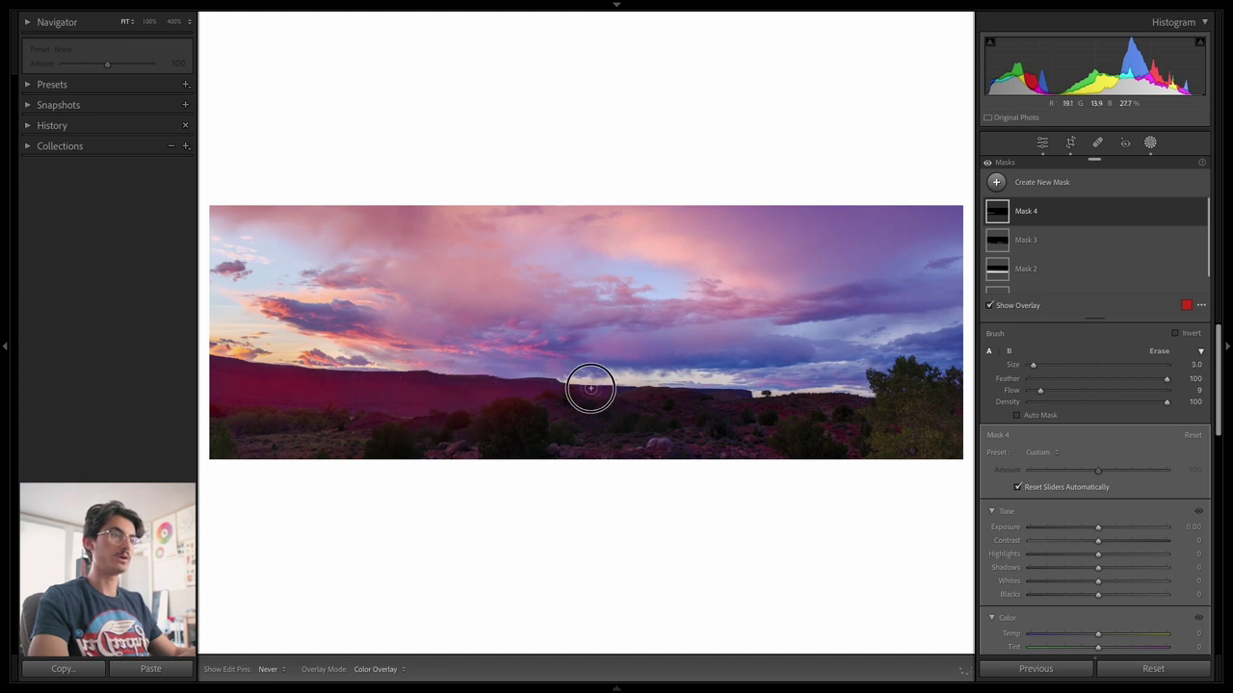
key("h")
key("h")
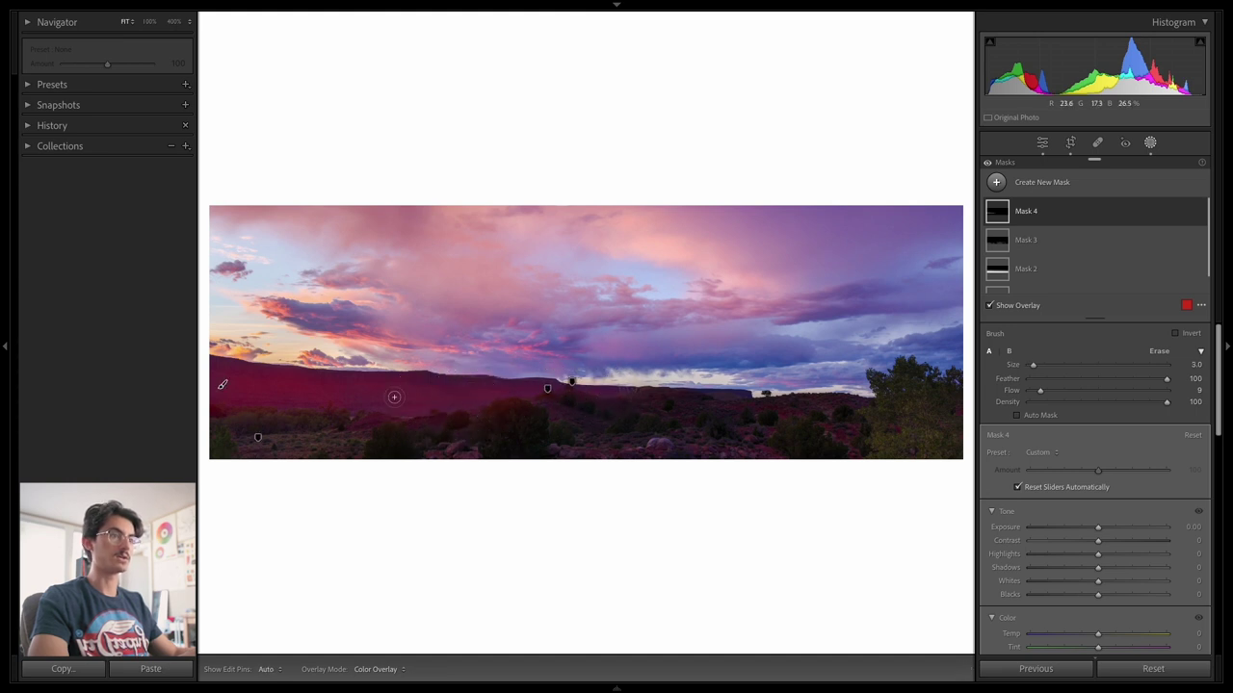
key("]")
key("]")
key("]")
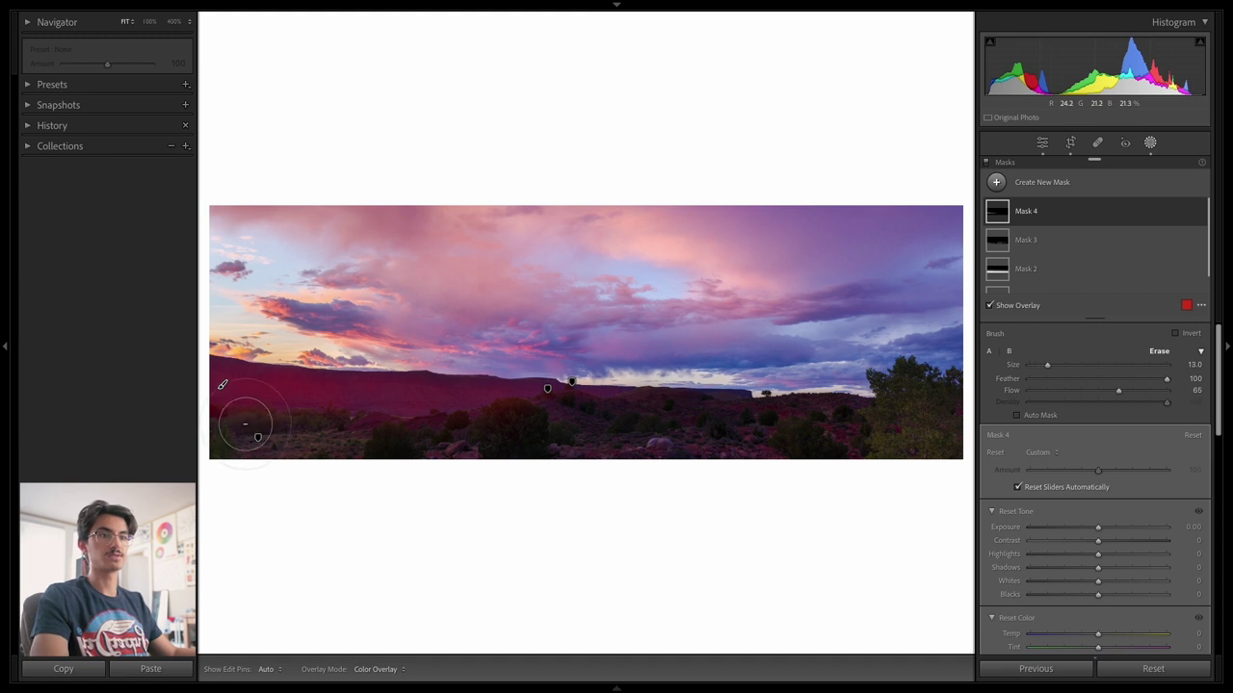
Brighten the ridge mask with Shadows +19, Whites +100, Highlights +100 at Amount 46
left_click_drag(1098, 567, 1203, 566)
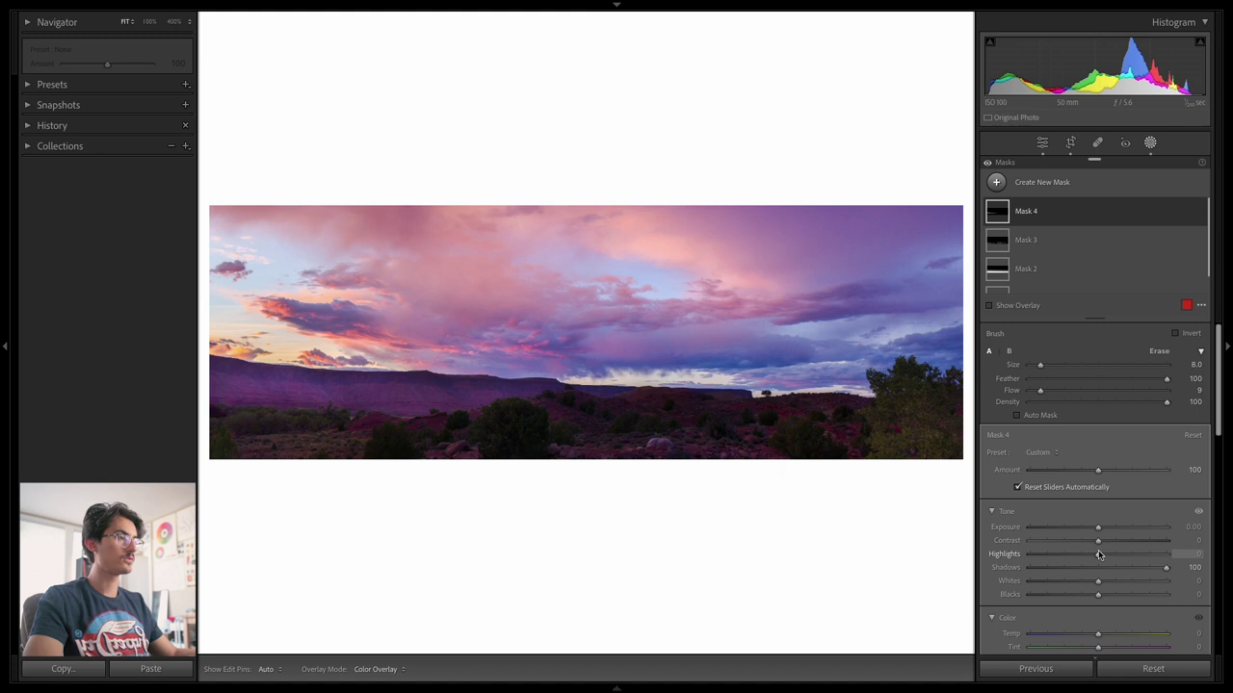
left_click_drag(1097, 583, 1184, 586)
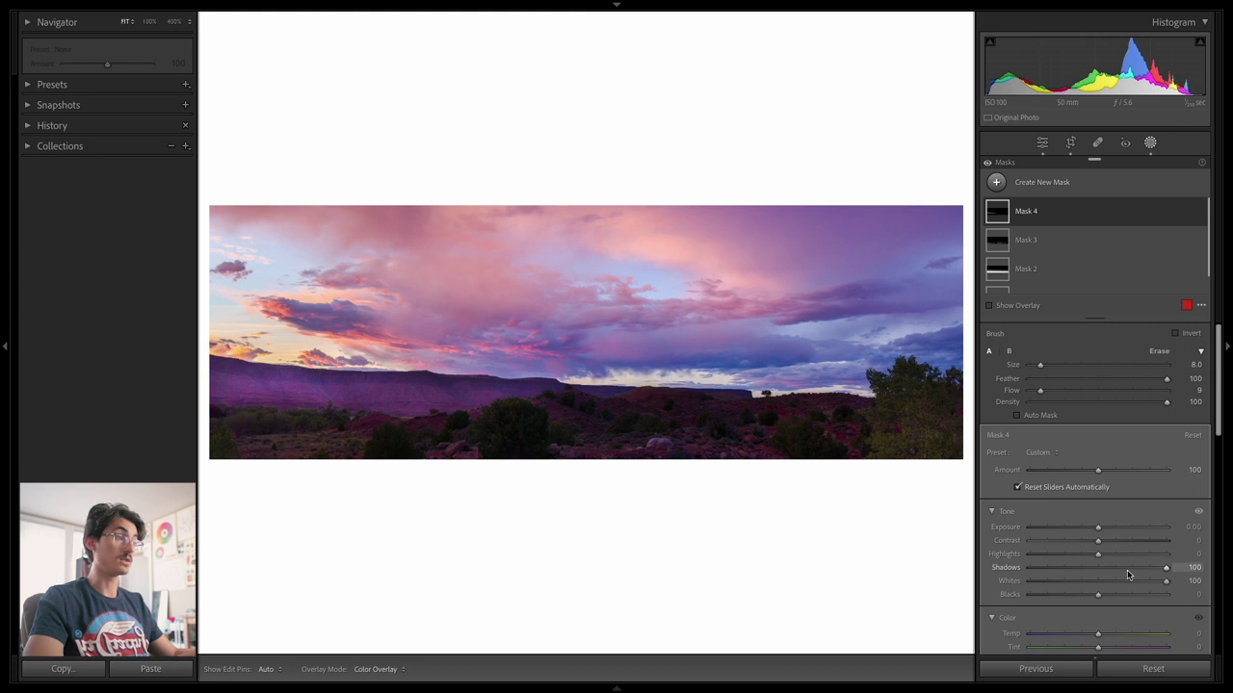
mouse_move(1099, 554)
left_mouse_down()
mouse_move(1200, 556)
mouse_move(1100, 568)
mouse_move(1111, 568)
left_mouse_up()
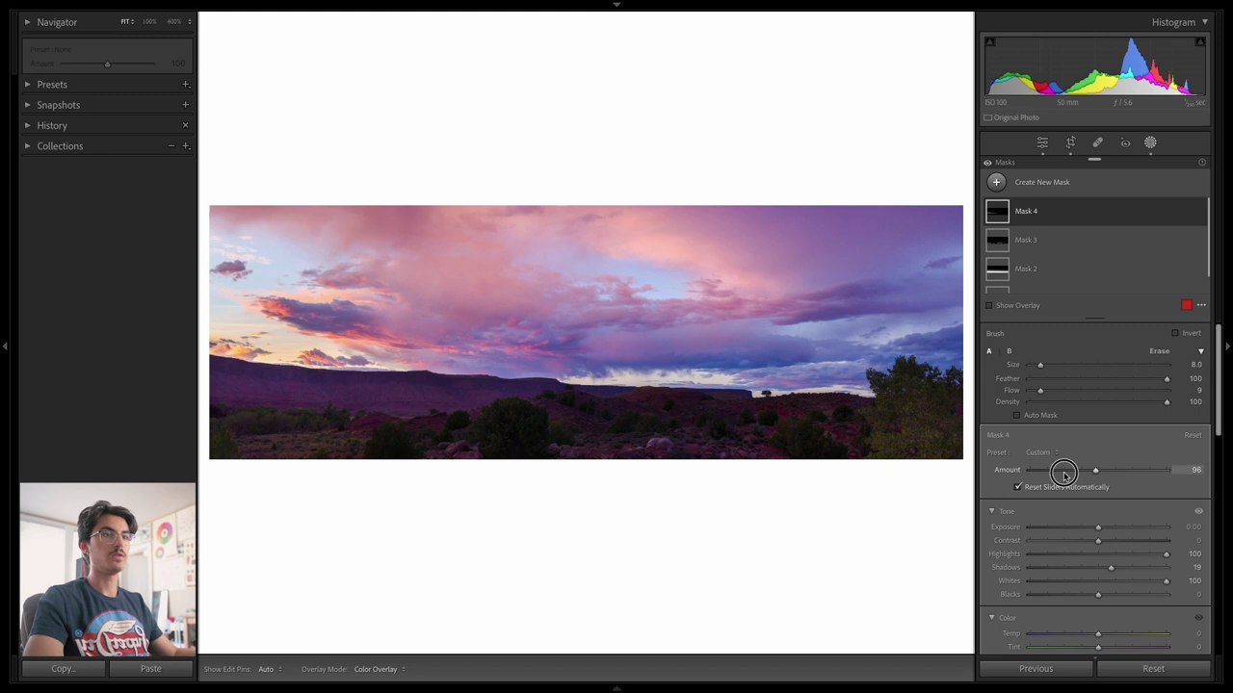
mouse_move(1064, 474)
left_mouse_down()
mouse_move(1004, 470)
mouse_move(1085, 470)
left_mouse_up()
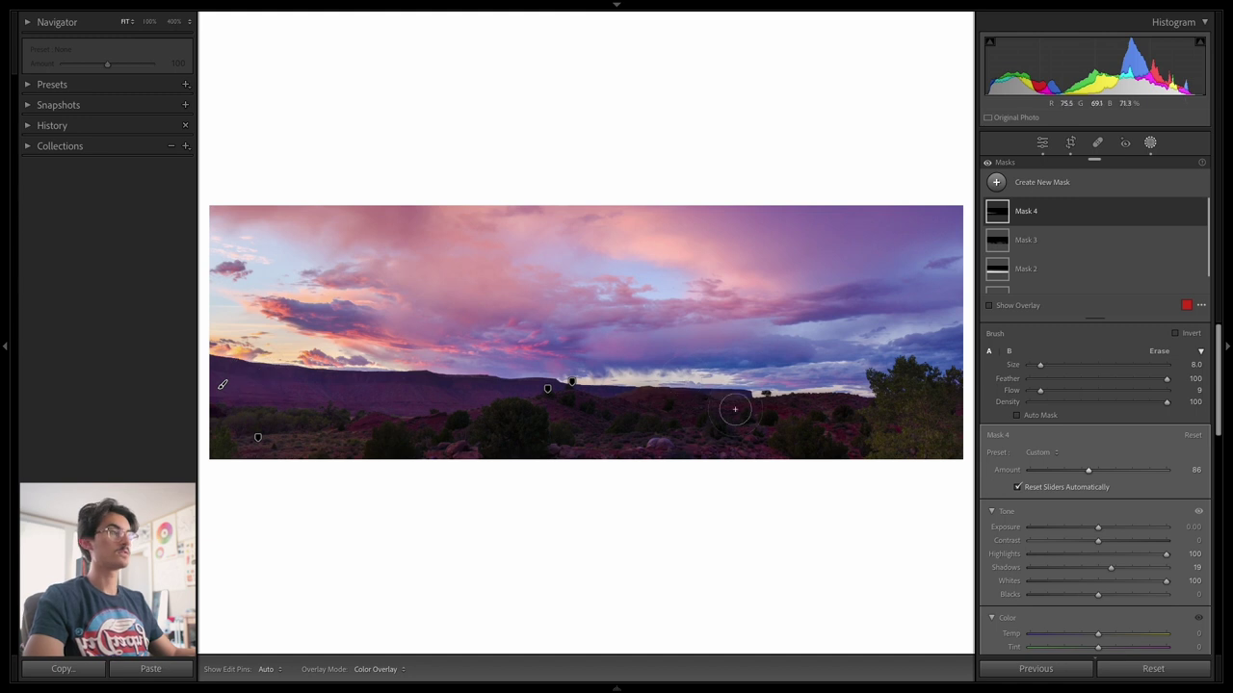
left_click_drag(1088, 470, 1057, 469)
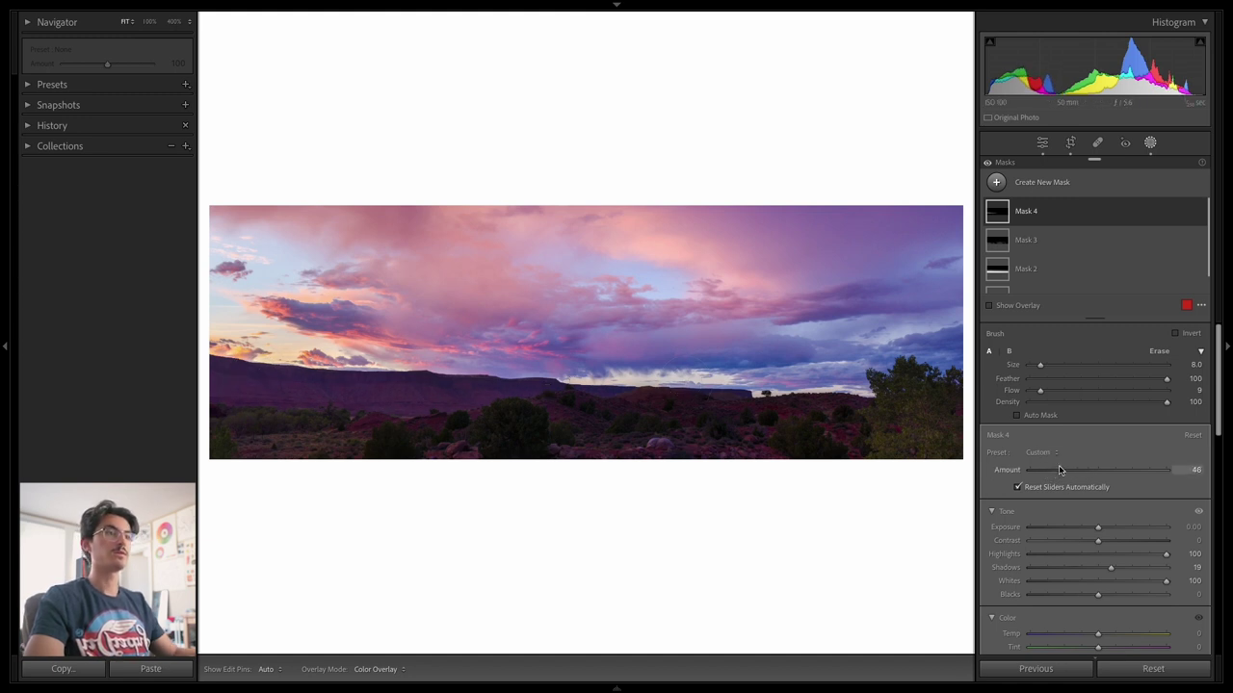
key("shift+w")
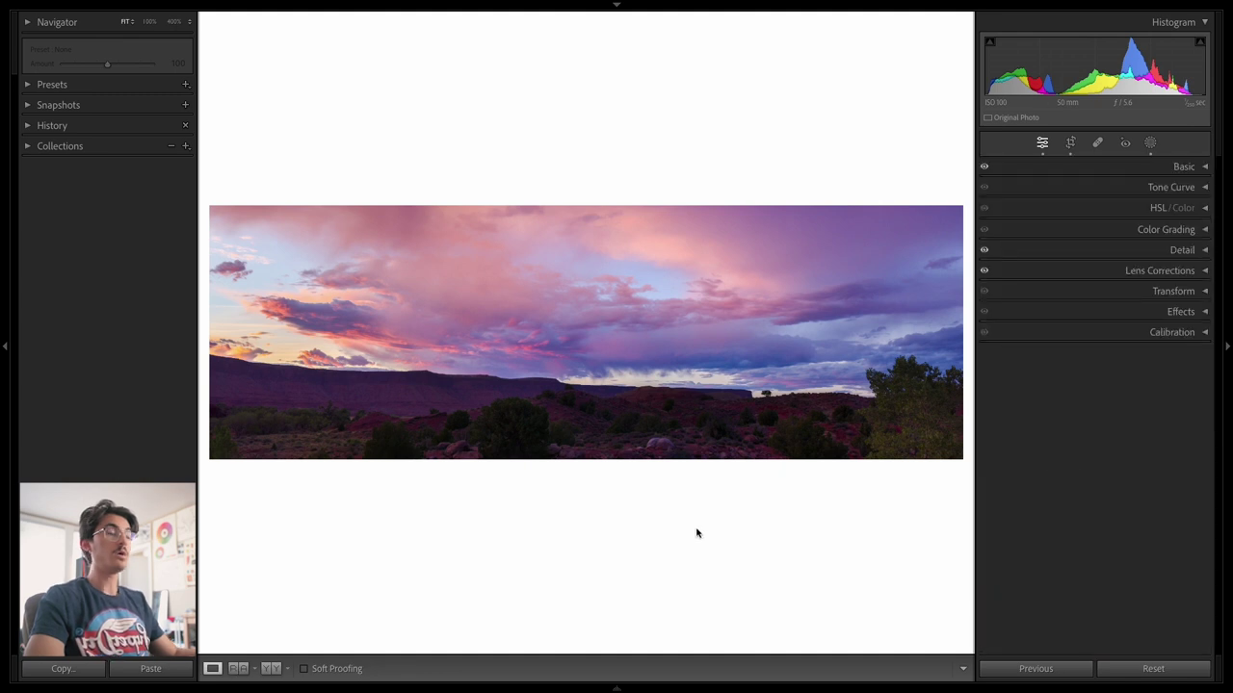
Add a new linear gradient mask laid in from the right side
key("shift+w")
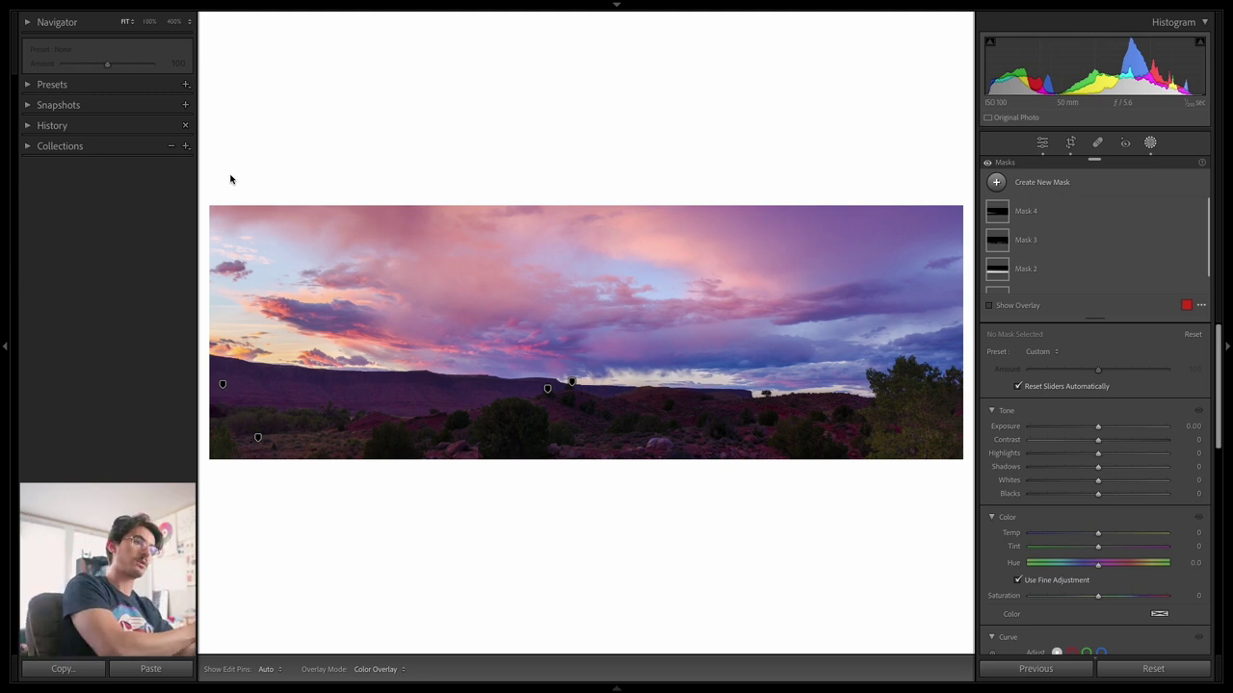
left_click(1038, 182)
left_click(1070, 318)
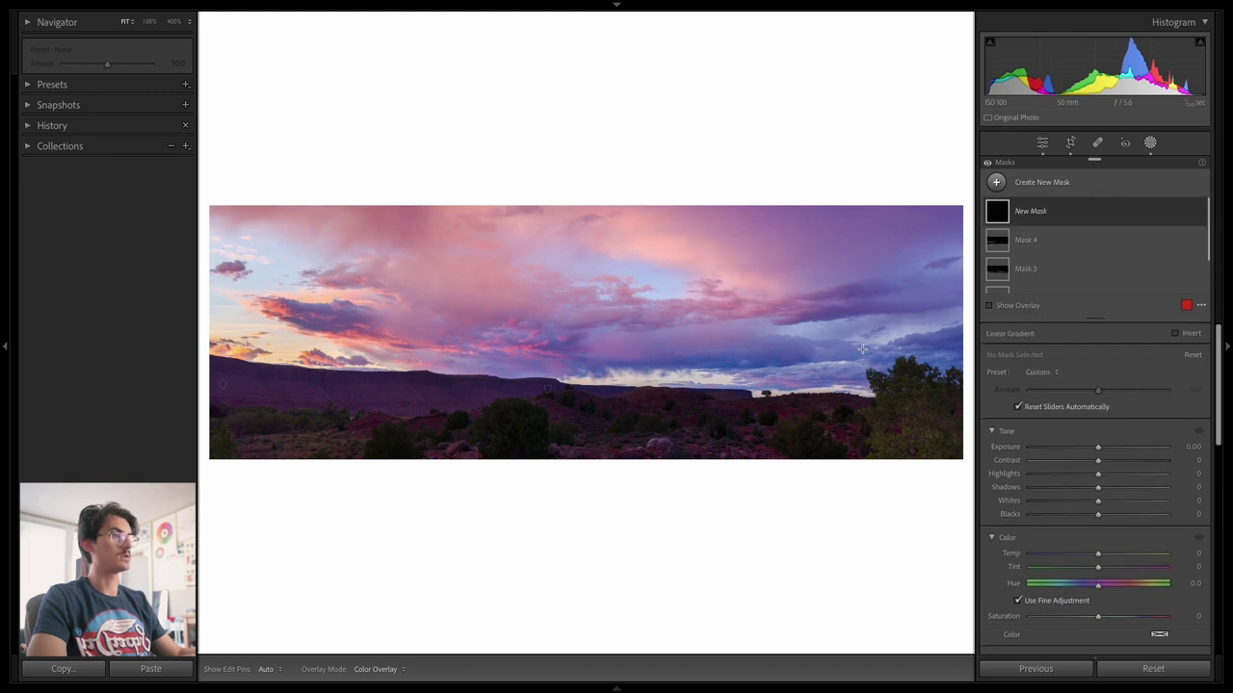
left_click_drag(747, 352, 382, 339)
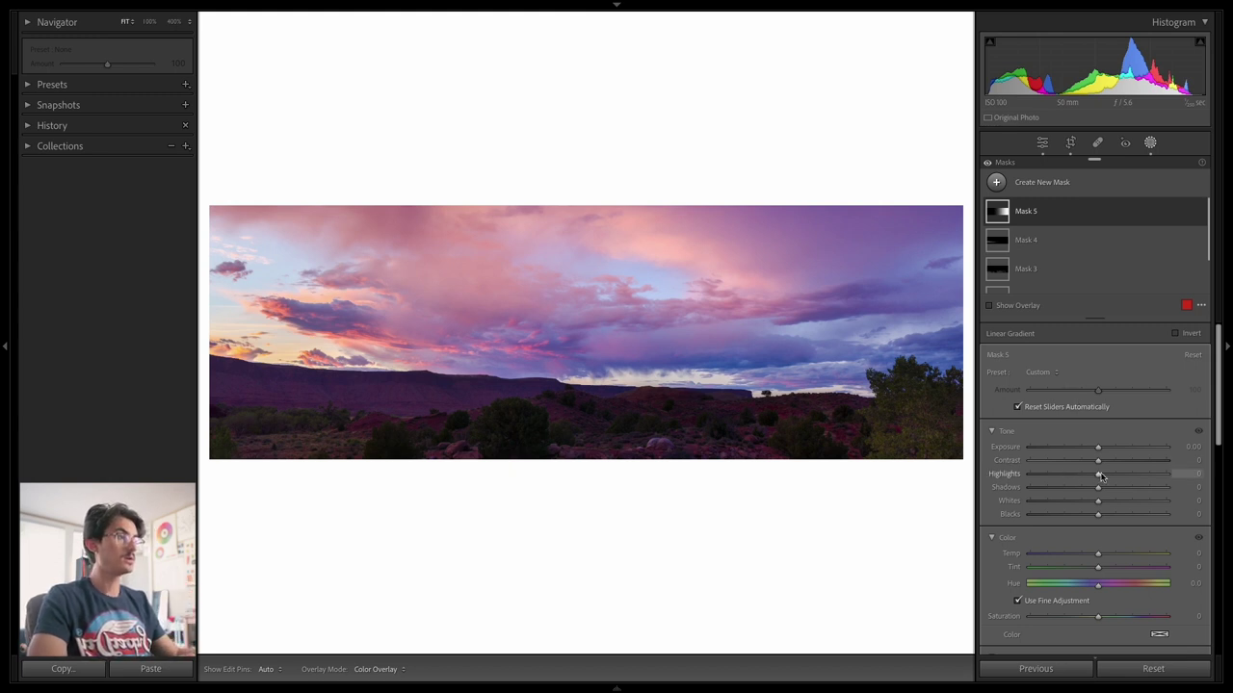
Darken the gradient with Highlights -100, Exposure -0.44 and Amount 42, repositioning it across the right
left_click_drag(1089, 473, 987, 482)
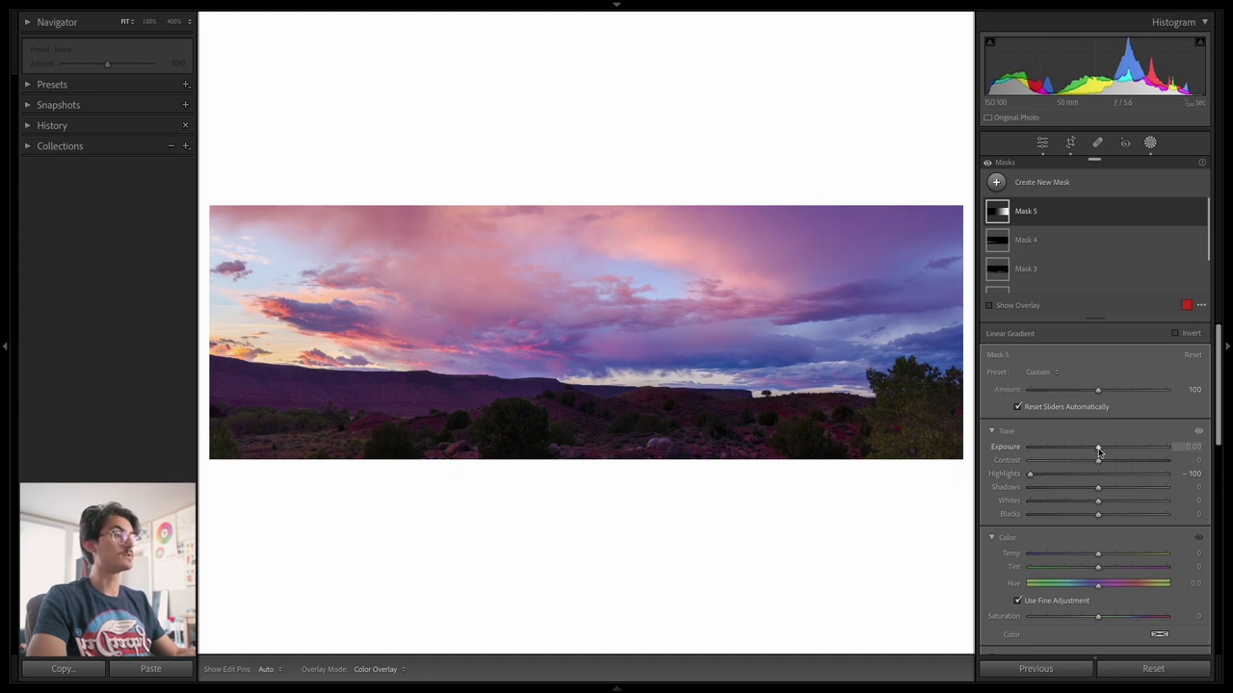
left_click_drag(1094, 449, 1089, 448)
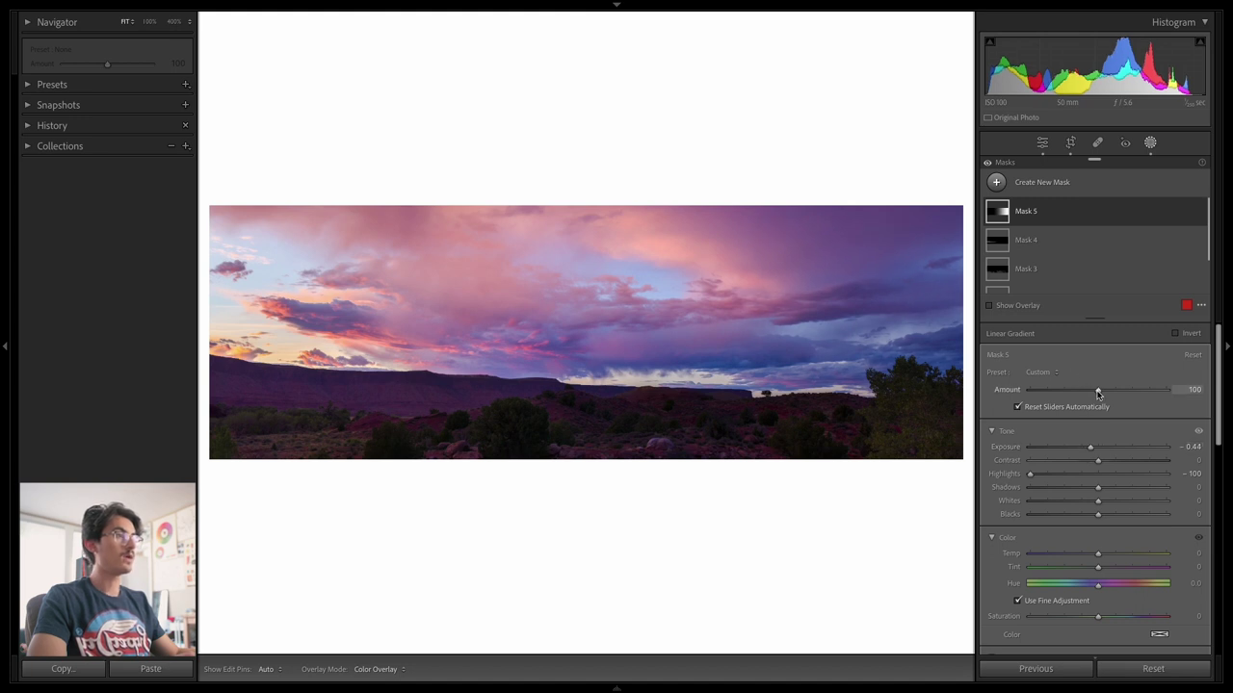
left_click_drag(1098, 393, 1059, 390)
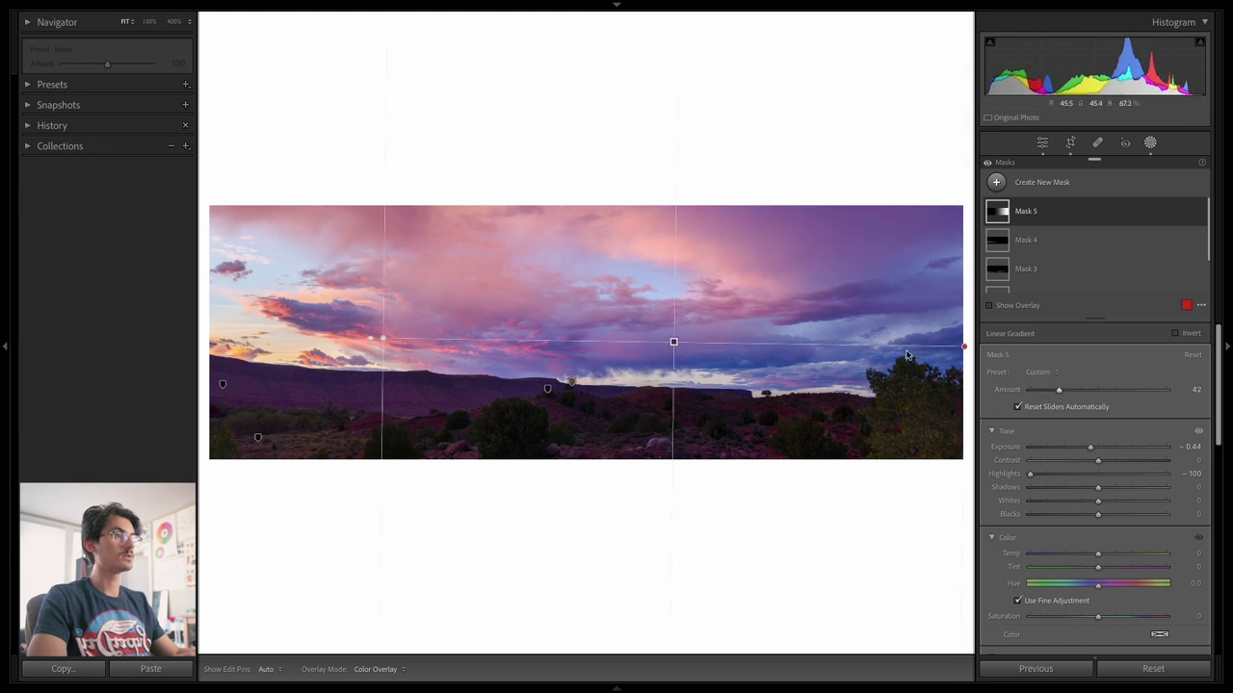
left_click_drag(378, 337, 621, 341)
key("shift+w")
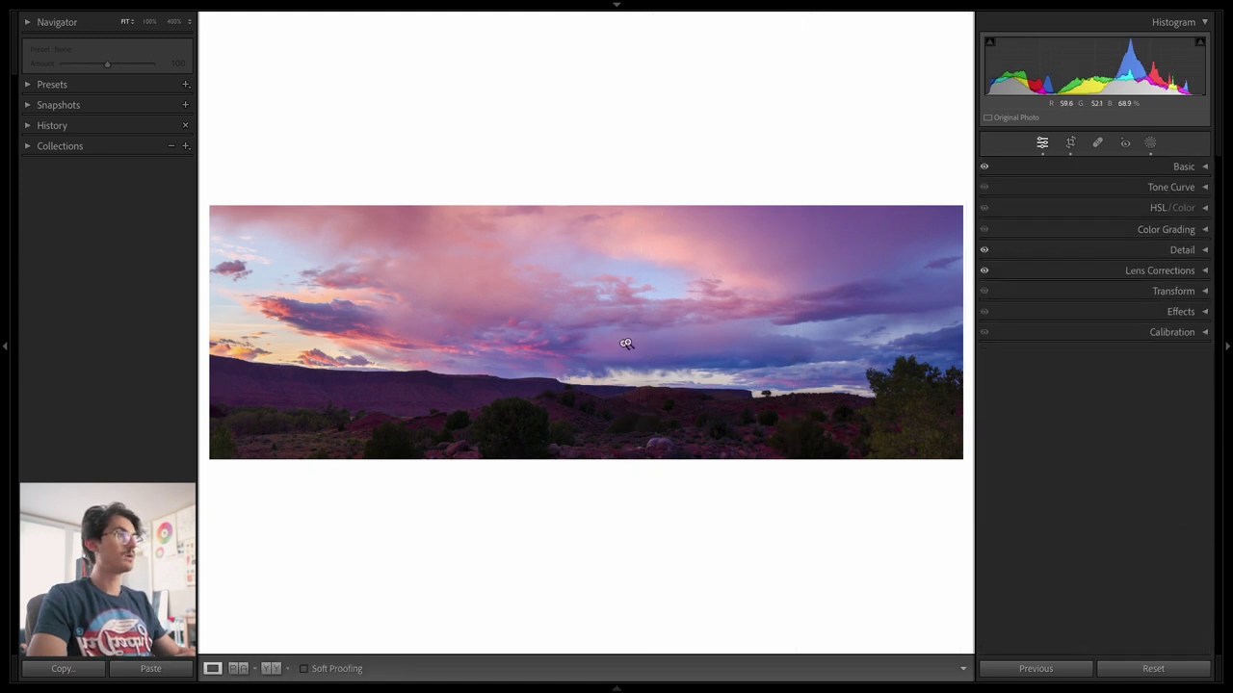
Set Basic tones to Exposure +1.31, Contrast +46, Shadows +85, Whites +27, Highlights -88
left_click(1175, 170)
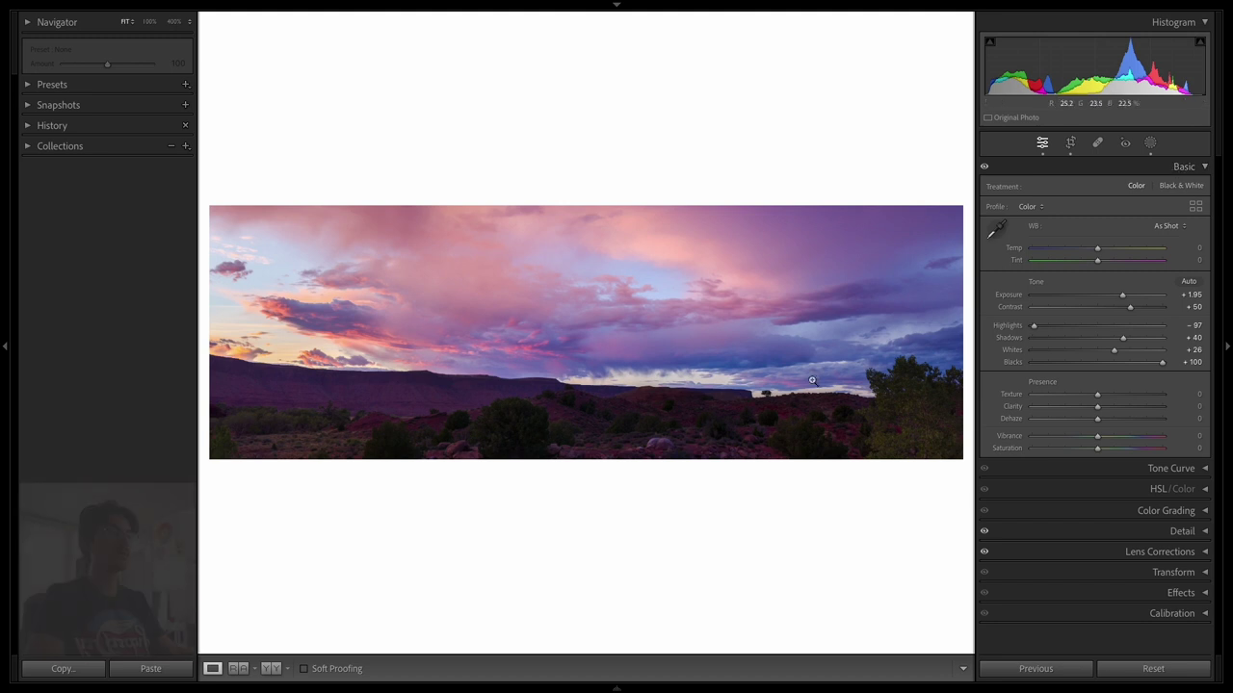
left_click_drag(1071, 68, 1080, 68)
mouse_move(1130, 306)
left_mouse_down()
mouse_move(1162, 309)
mouse_move(1114, 295)
left_mouse_up()
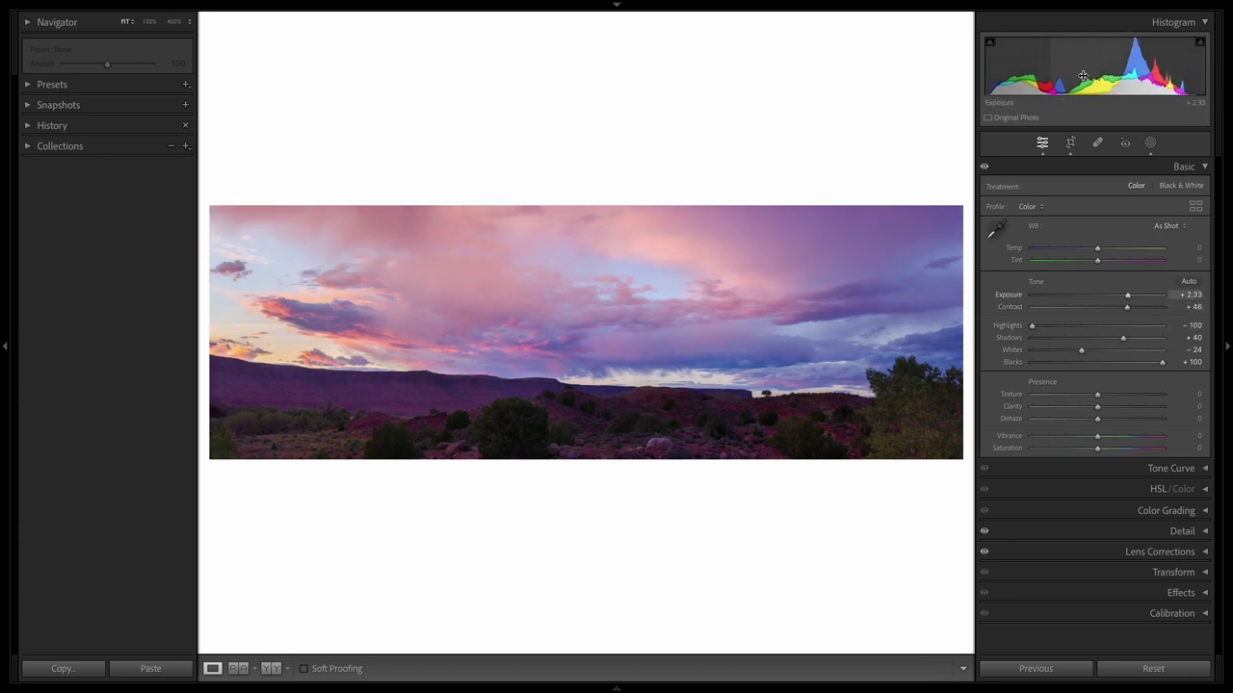
left_click_drag(1032, 325, 1055, 326)
left_click_drag(1186, 64, 1199, 63)
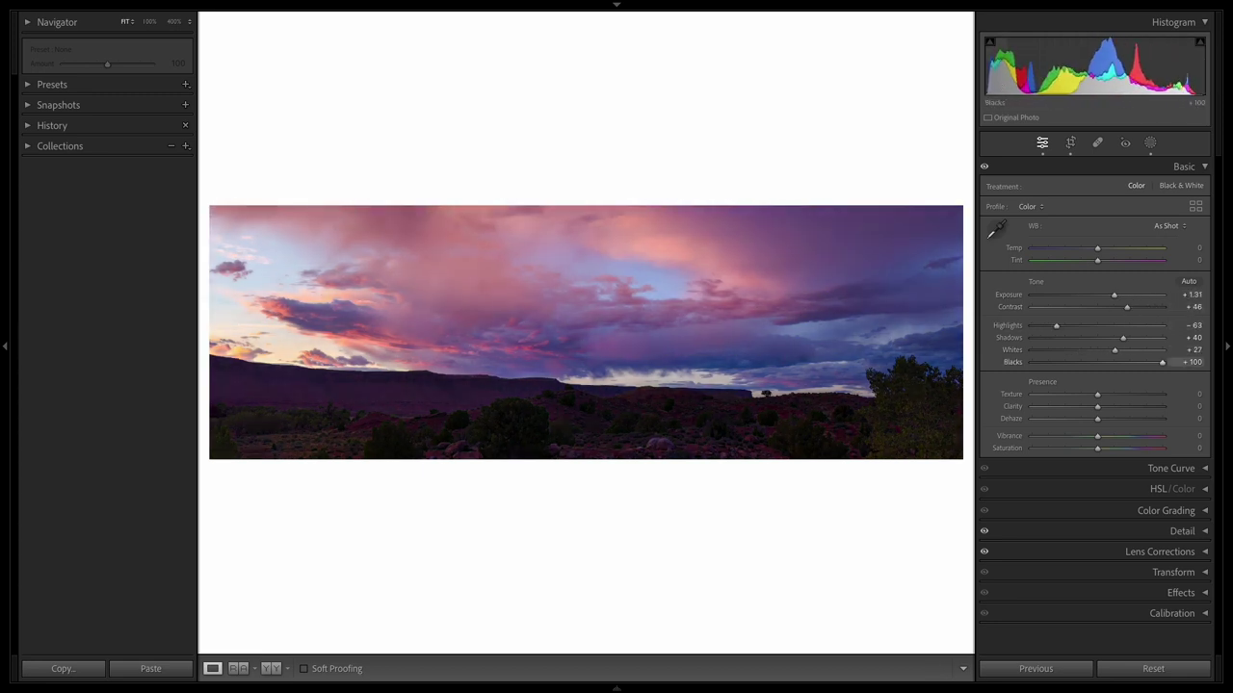
left_click_drag(1027, 68, 1040, 67)
left_click_drag(1163, 64, 1153, 63)
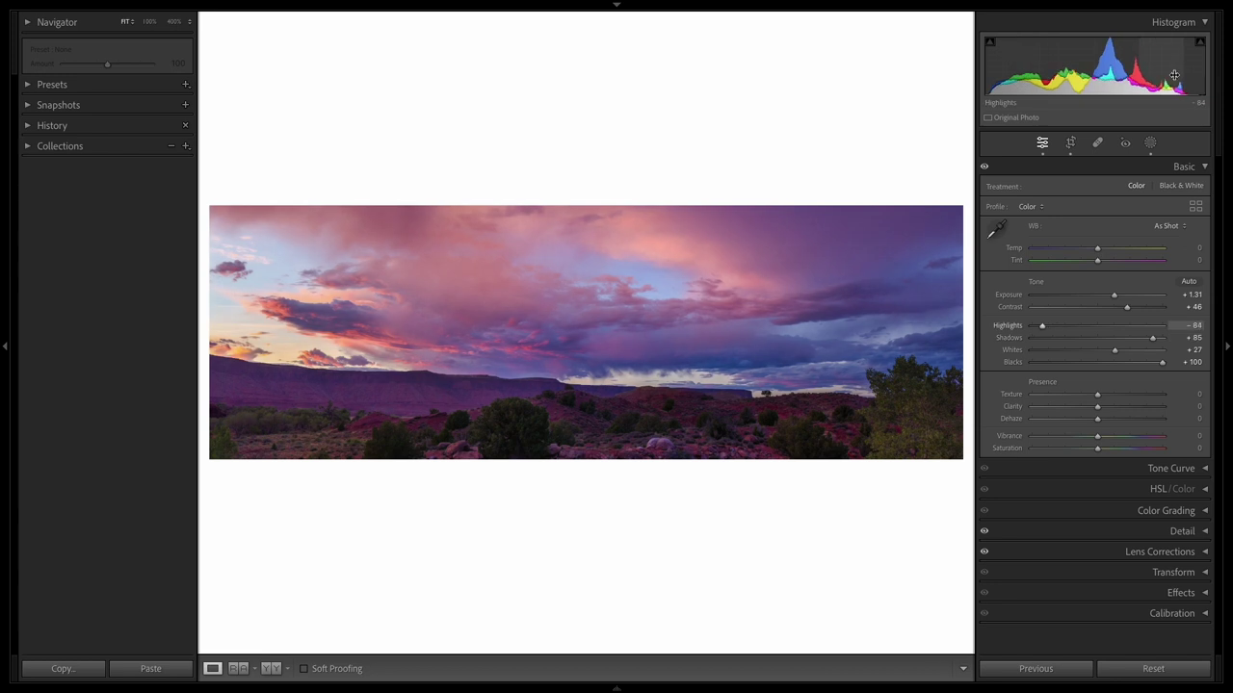
left_click(1183, 167)
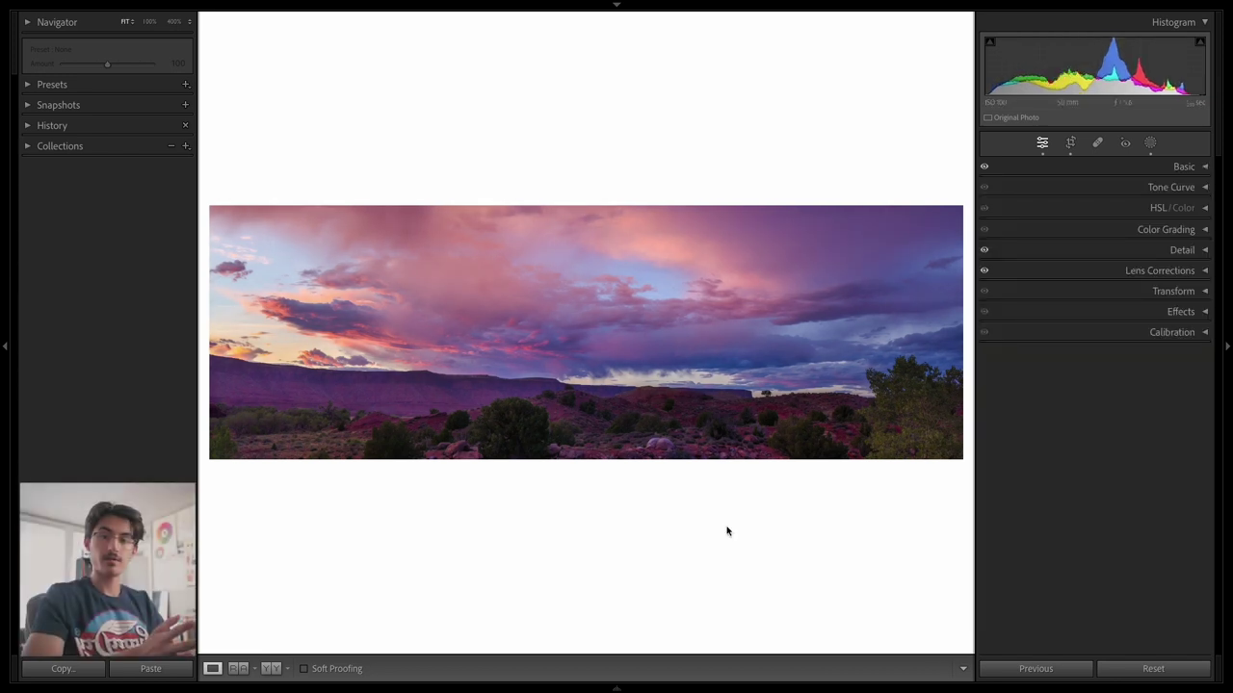
key("f")
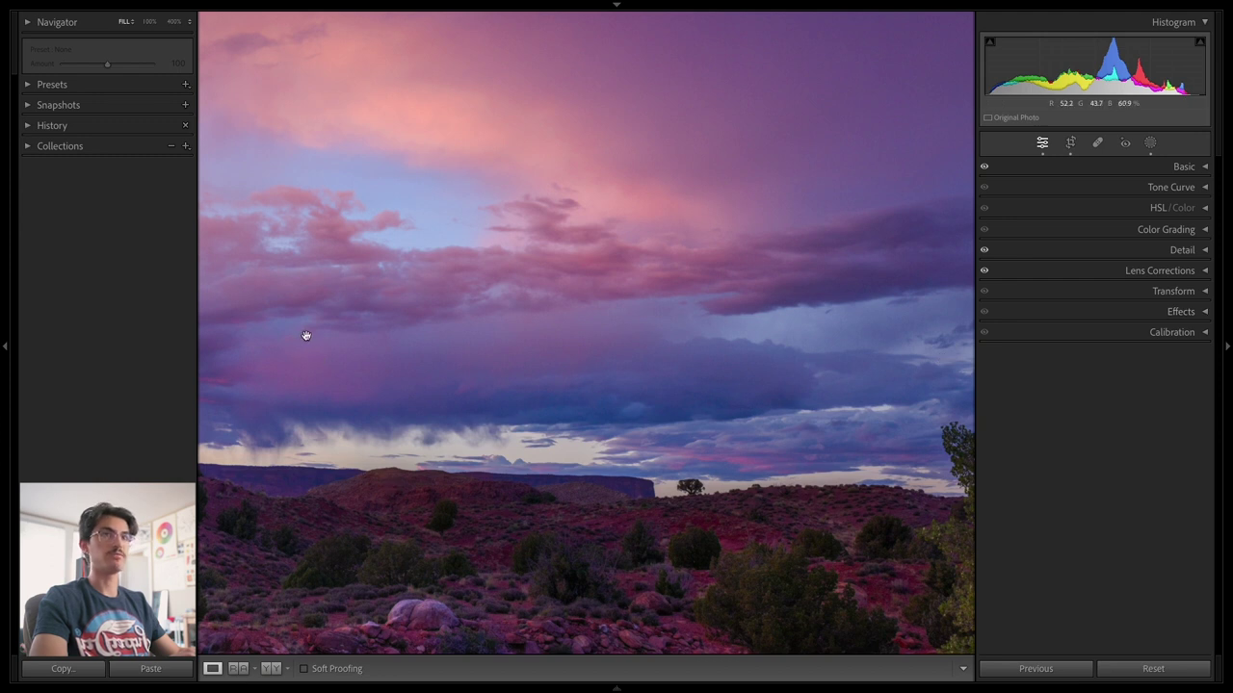
left_click_drag(526, 463, 617, 472)
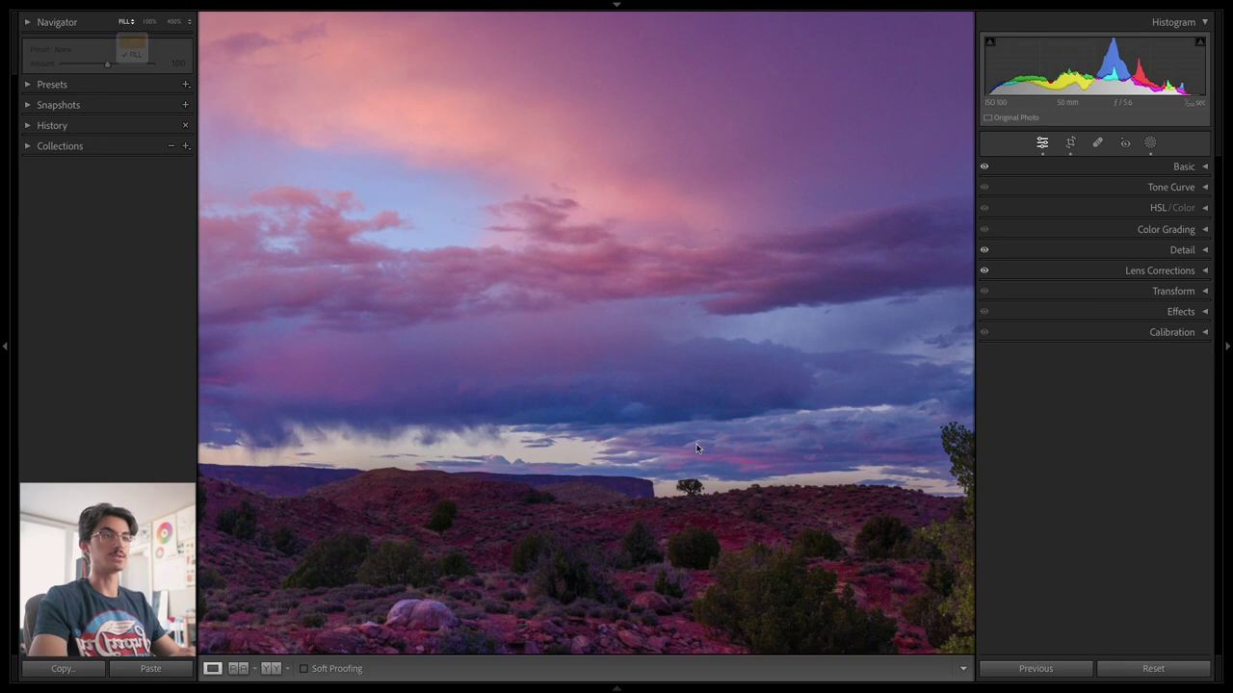